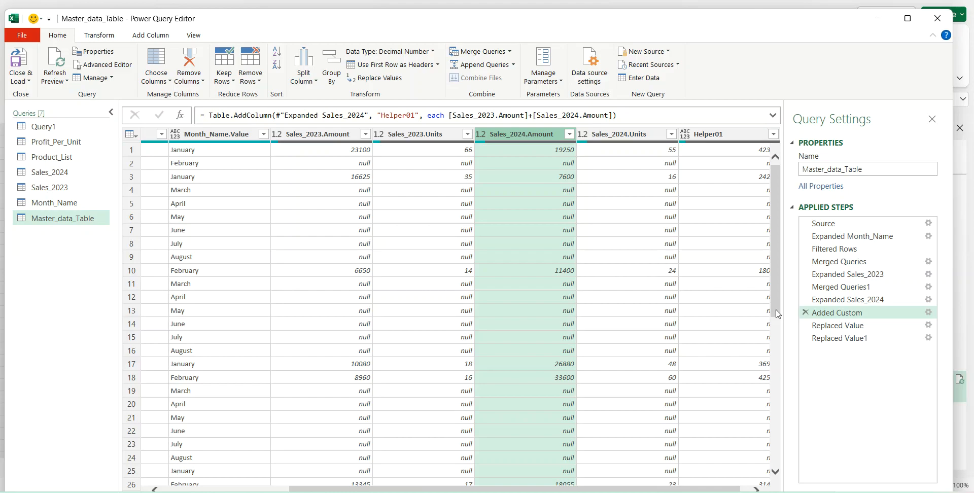
Move the Added Custom step to the end of the applied steps and filter 0 out of the Helper01 column
left_click_drag(814, 315, 824, 344)
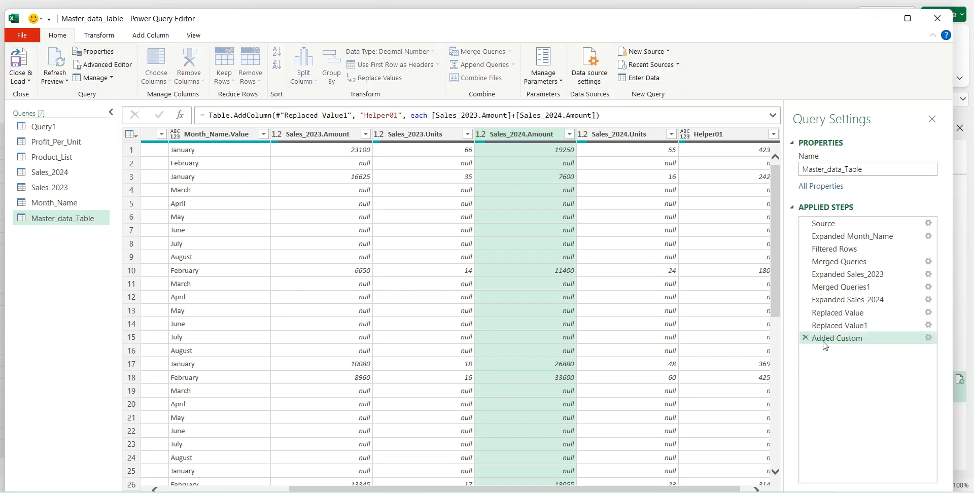
left_click(771, 138)
left_click(763, 134)
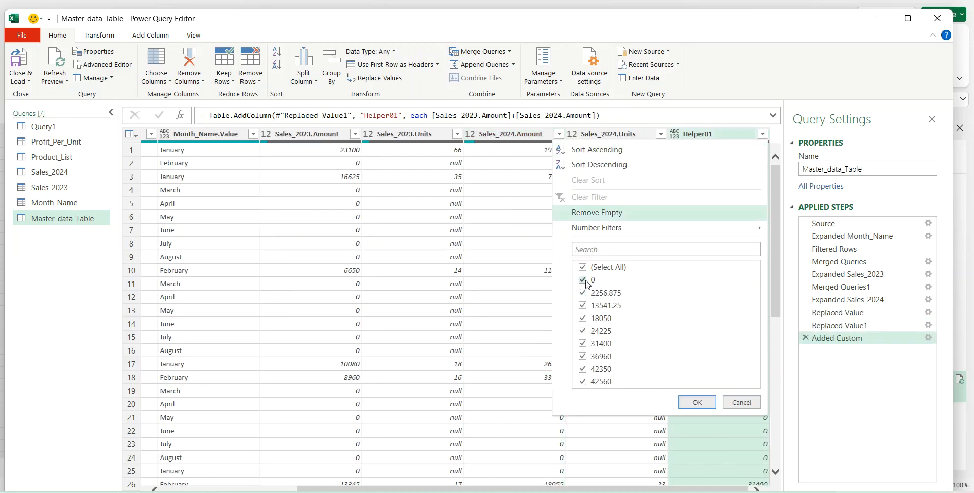
left_click(583, 281)
left_click(696, 403)
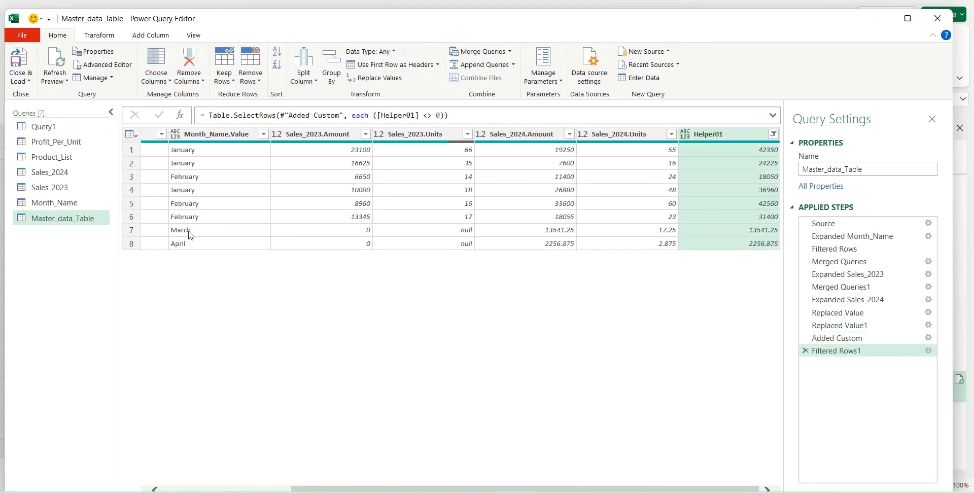
Close the query editor and load the updated Master_data_Table query into the workbook
left_click(26, 81)
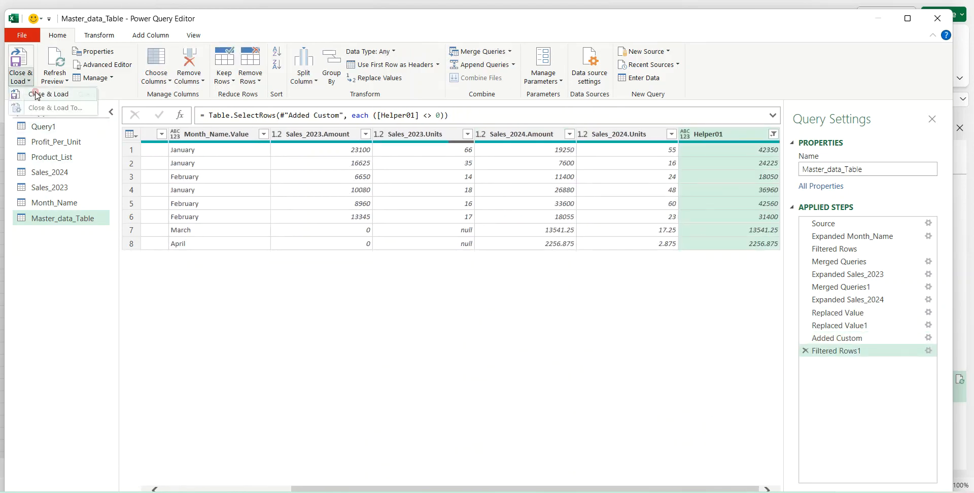
left_click(35, 96)
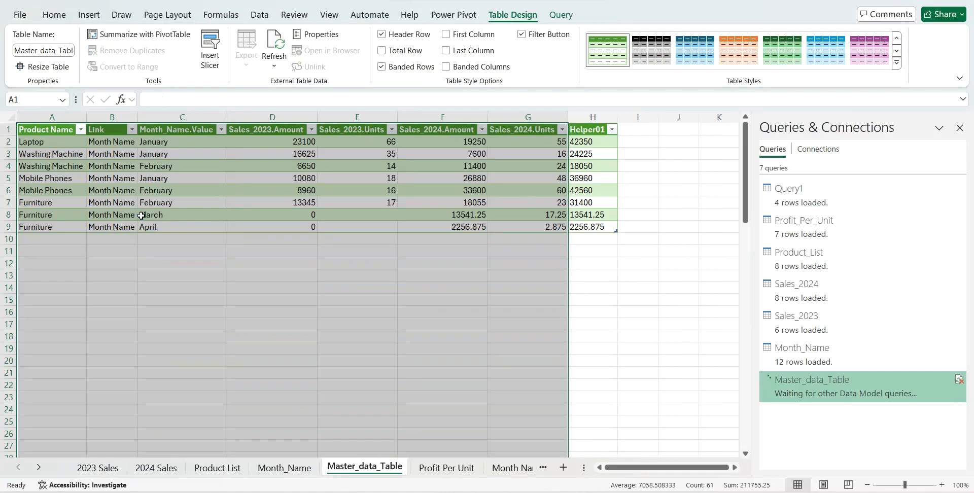
On the 2024 Sales sheet, copy the 08 April 2024 Furniture row and paste it as values into row 13
left_click(157, 467)
left_click_drag(75, 263, 204, 259)
key("ctrl+c")
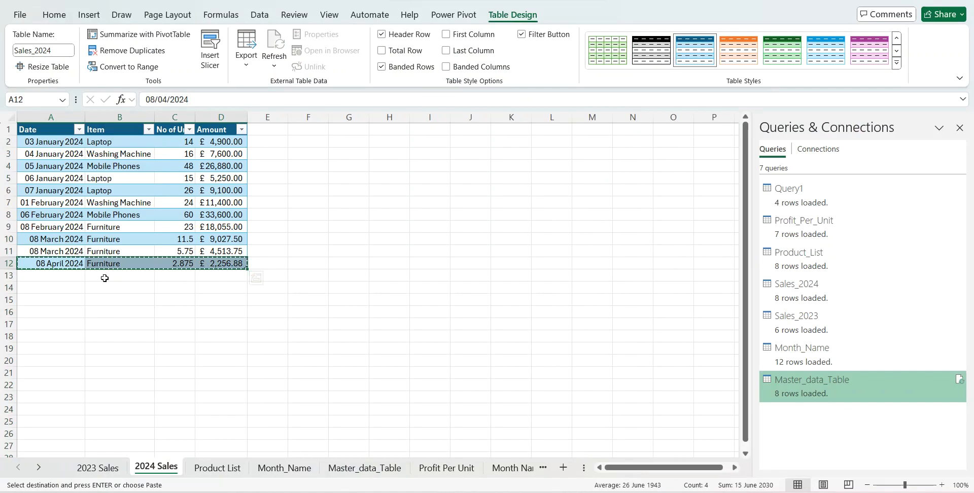
left_click(74, 276)
right_click(74, 278)
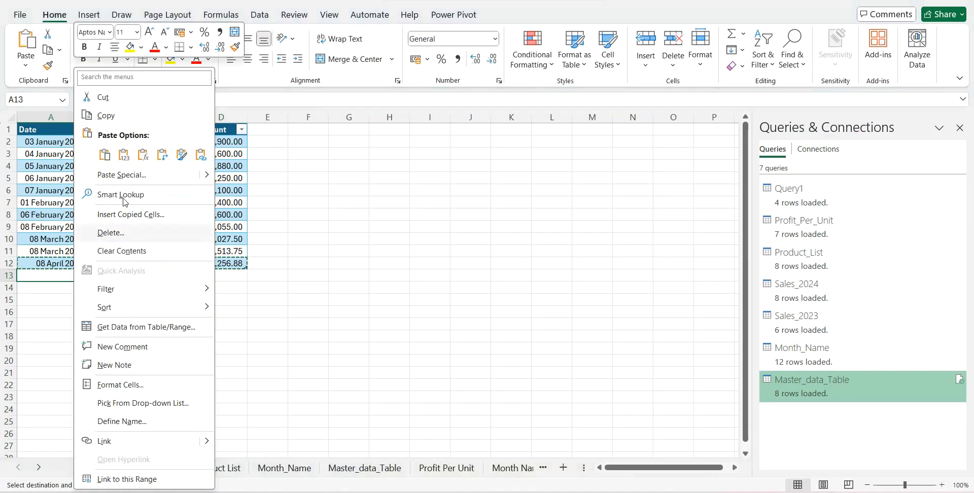
left_click(124, 154)
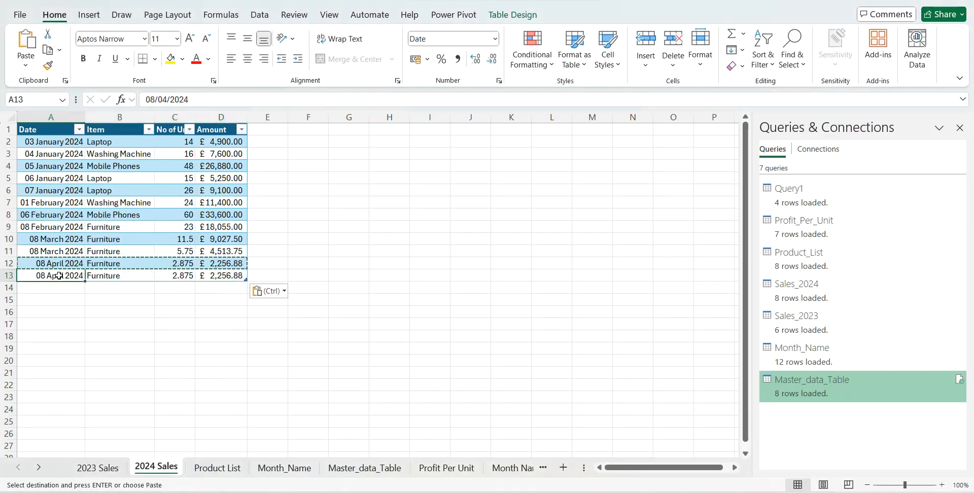
Set the date in A13 to 08/05/2024 and refresh all the workbook's queries
left_click(167, 99)
key("BackSpace")
type("5")
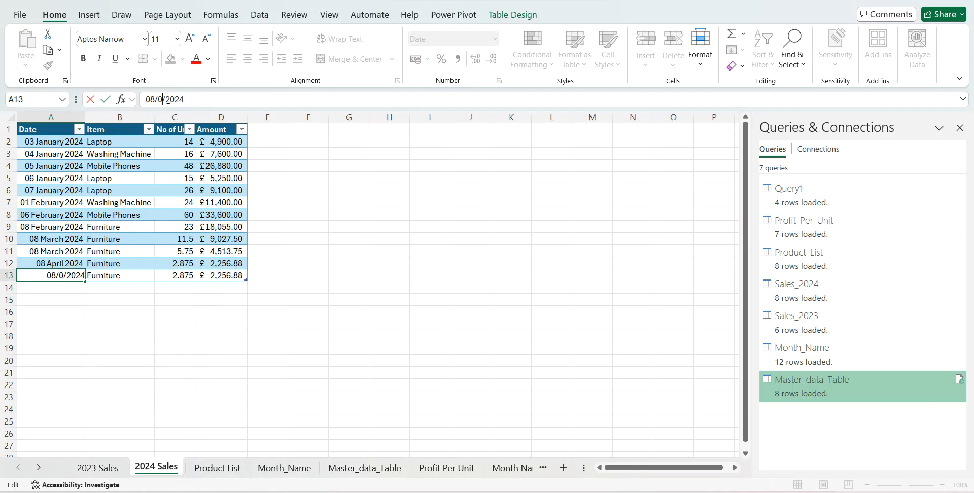
key("Return")
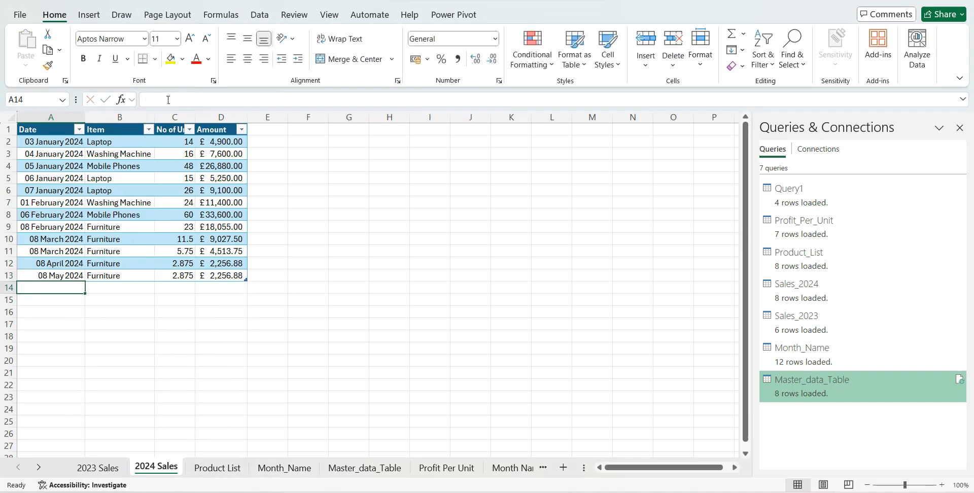
left_click(259, 15)
left_click(236, 40)
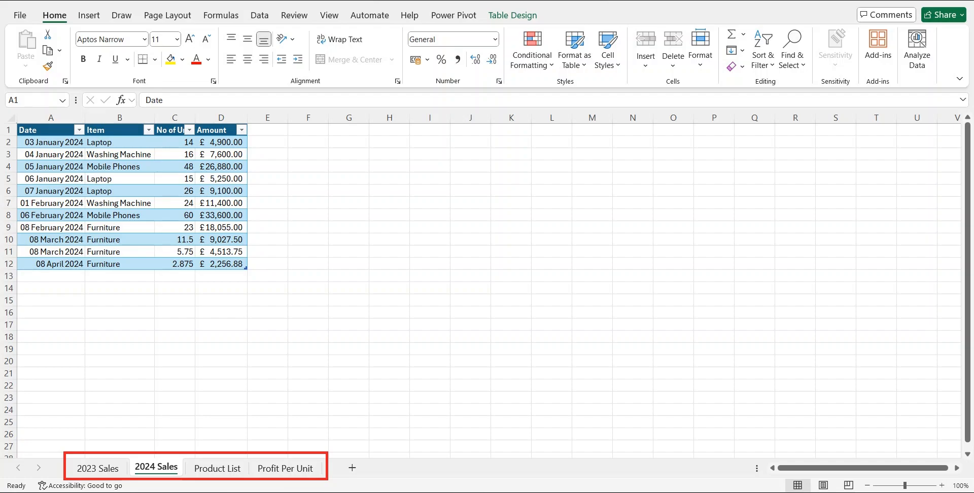
Name the table on the 2024 Sales sheet Sales_2024
left_click(512, 15)
left_click(56, 52)
type("Sales_2024")
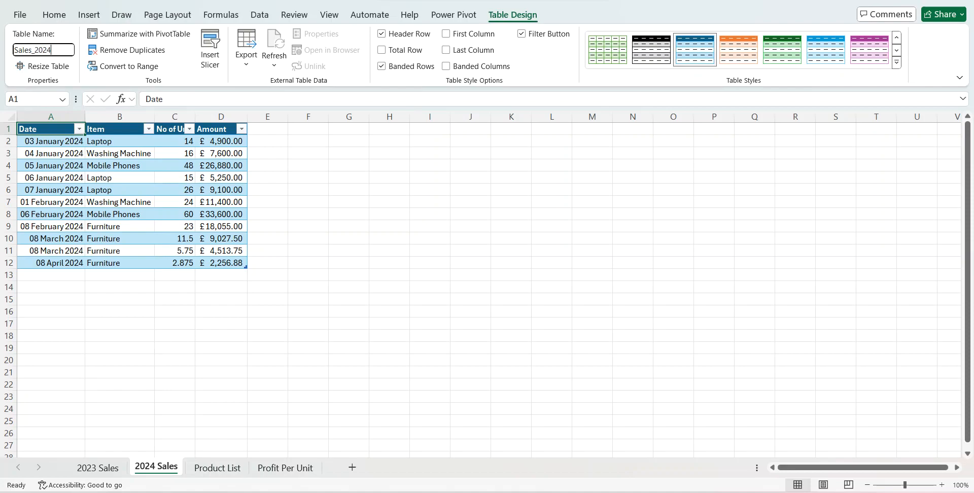
key("Return")
Name the table on the 2023 Sales sheet Sales_2023
left_click(91, 468)
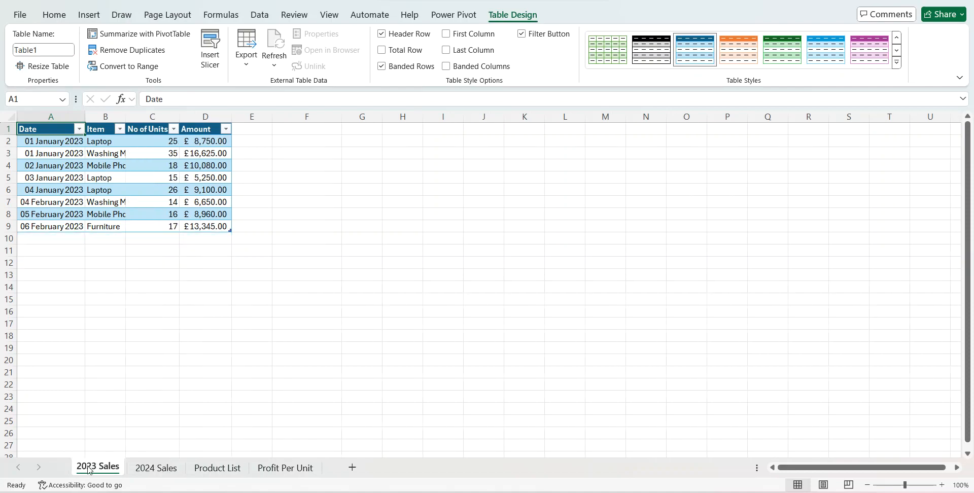
left_click(50, 50)
type("Sales_2023")
key("Return")
Name the table on the Product List sheet Product_List
left_click(223, 474)
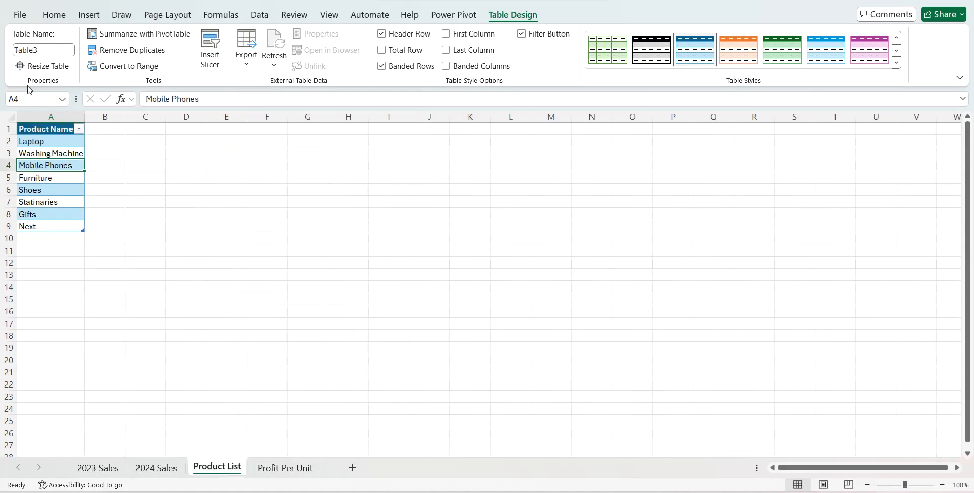
left_click(36, 49)
type("Product_List")
Name the table on the Profit Per Unit sheet Profit_Per_Unit
right_click(273, 466)
key("Escape")
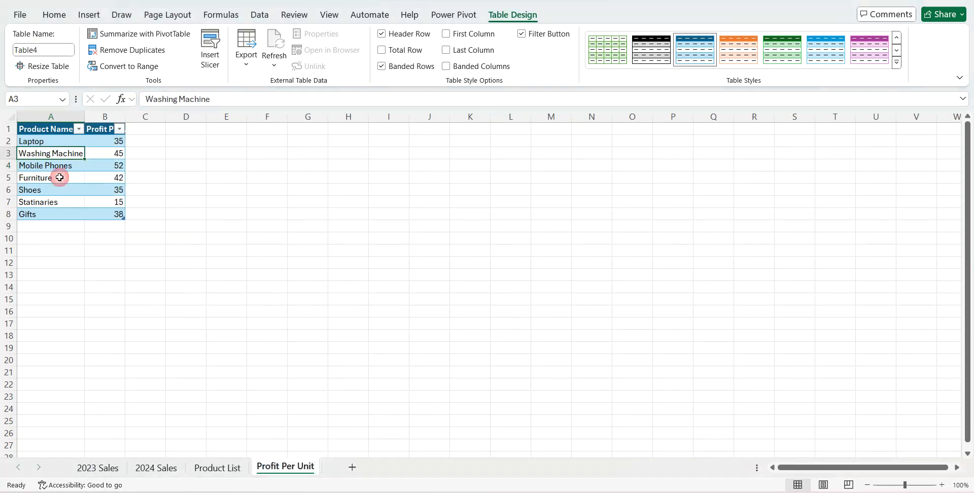
left_click(40, 51)
type("Profit_Per_Unit")
key("Return")
Create a blank query that lists the workbook's tables with the formula =Excel.CurrentWorkbook()
left_click(260, 16)
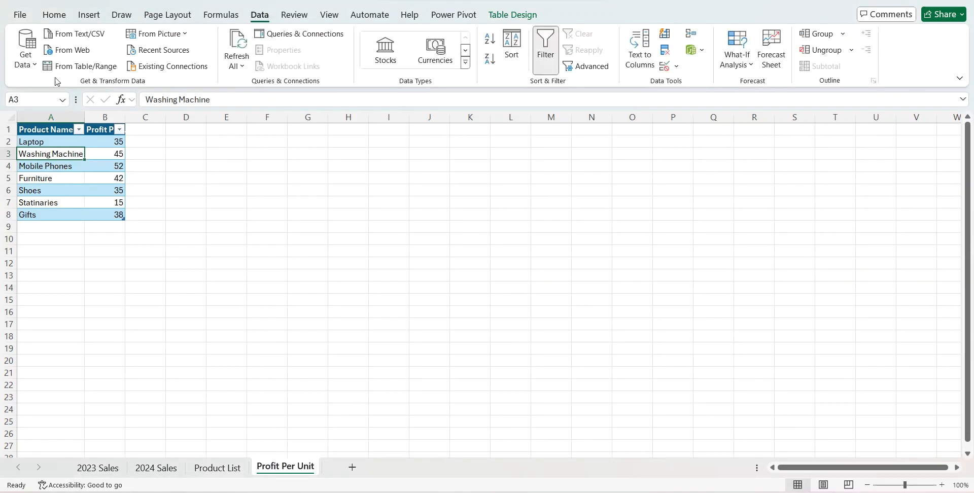
left_click(25, 51)
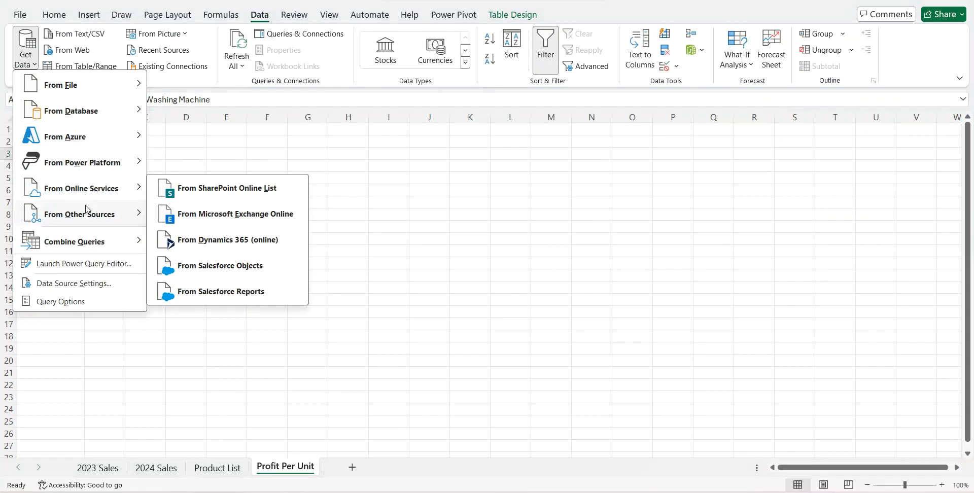
mouse_move(81, 214)
left_click(195, 472)
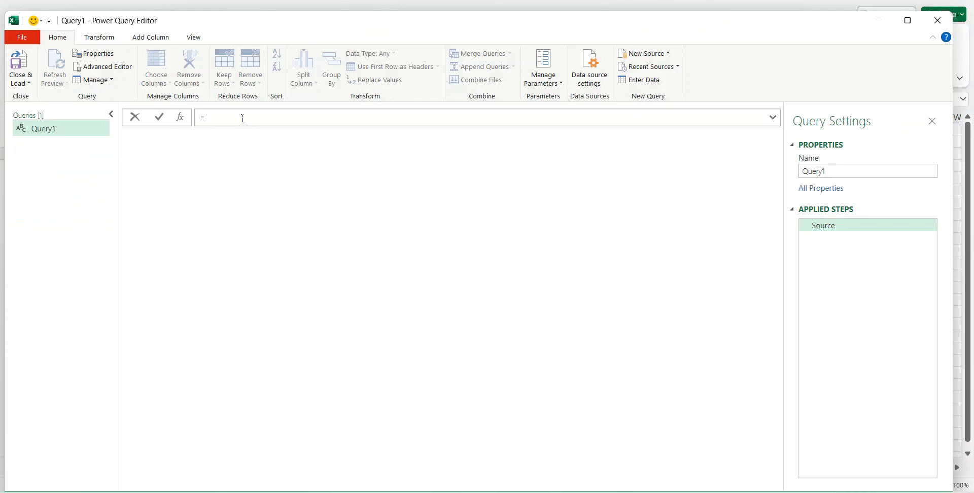
type("exce")
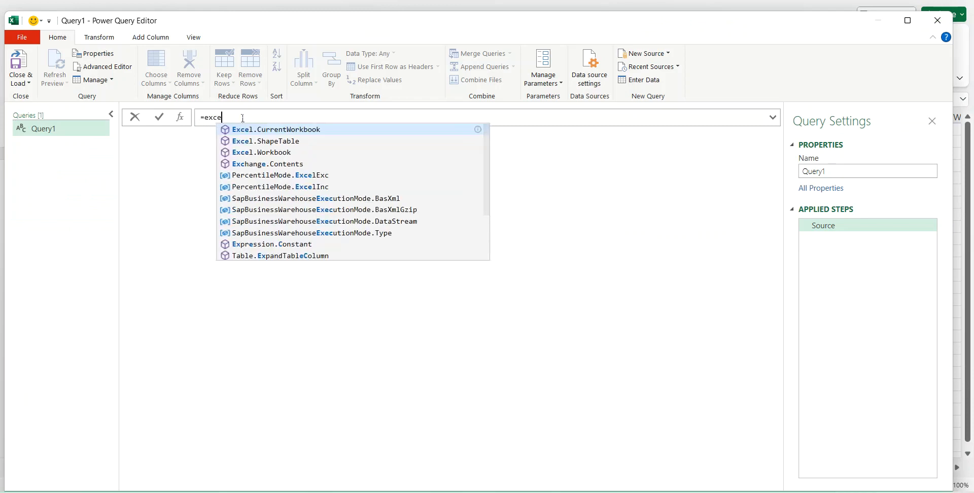
key("Tab")
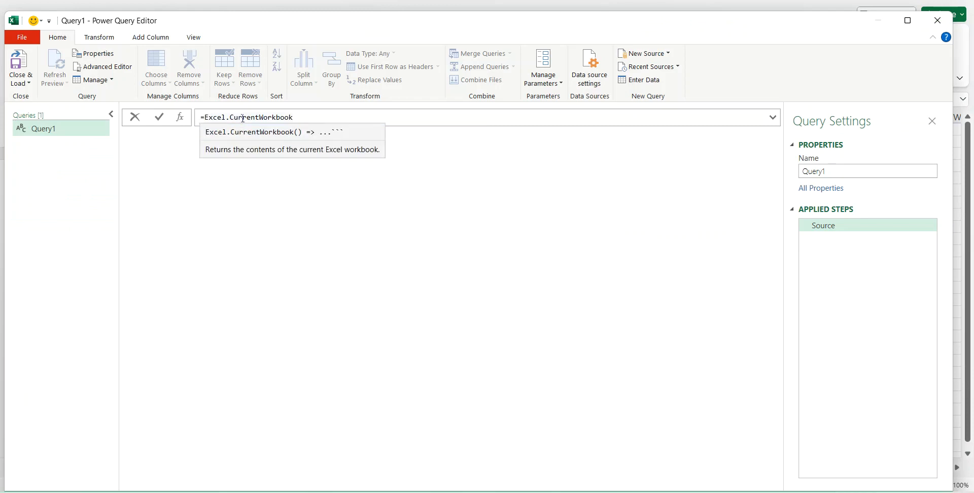
type("()")
key("Return")
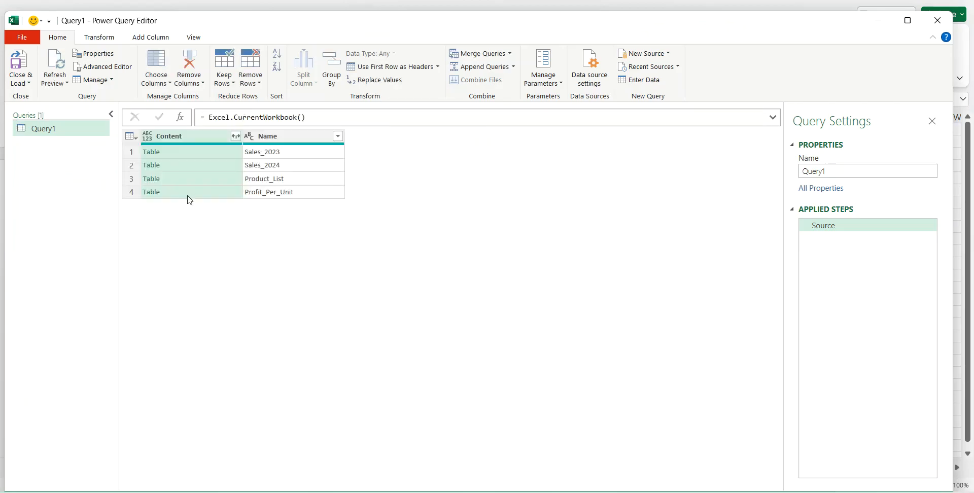
Add the Profit_Per_Unit and Product_List tables from Query1 as new queries
right_click(186, 194)
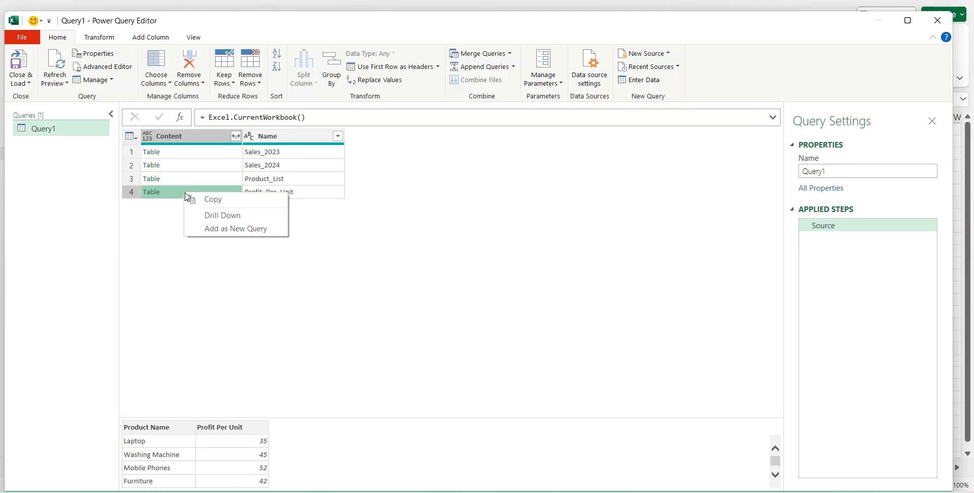
left_click(209, 228)
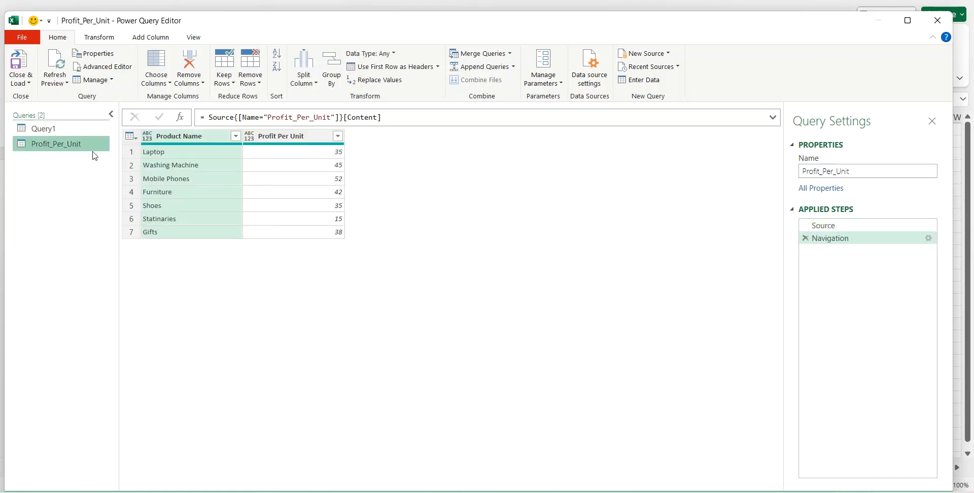
left_click(81, 132)
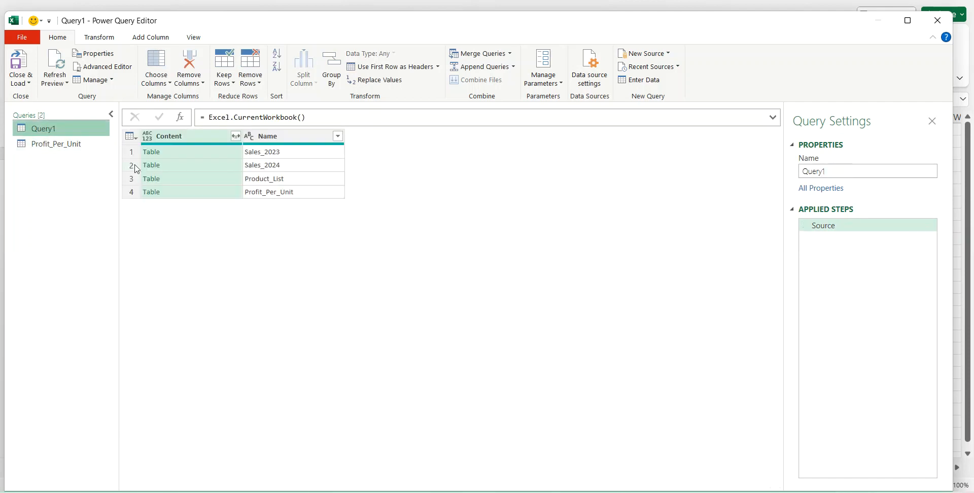
left_click(213, 182)
right_click(212, 180)
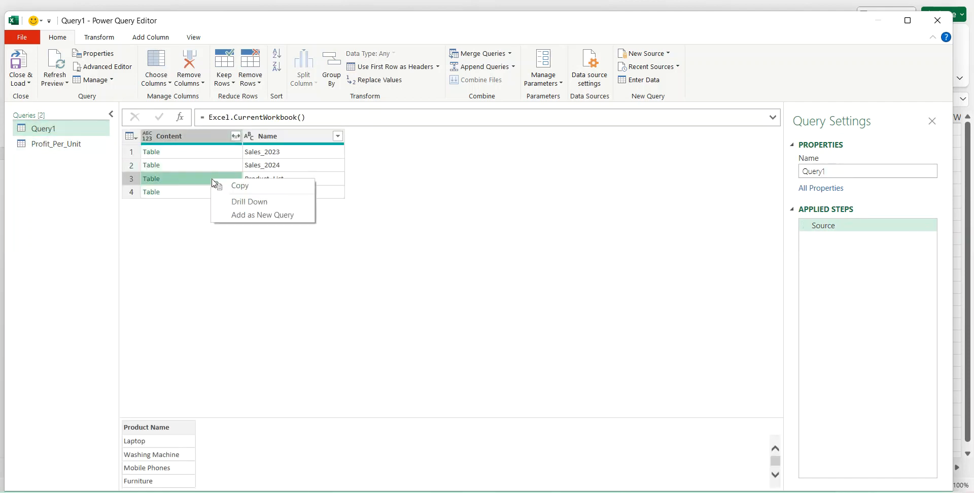
left_click(236, 215)
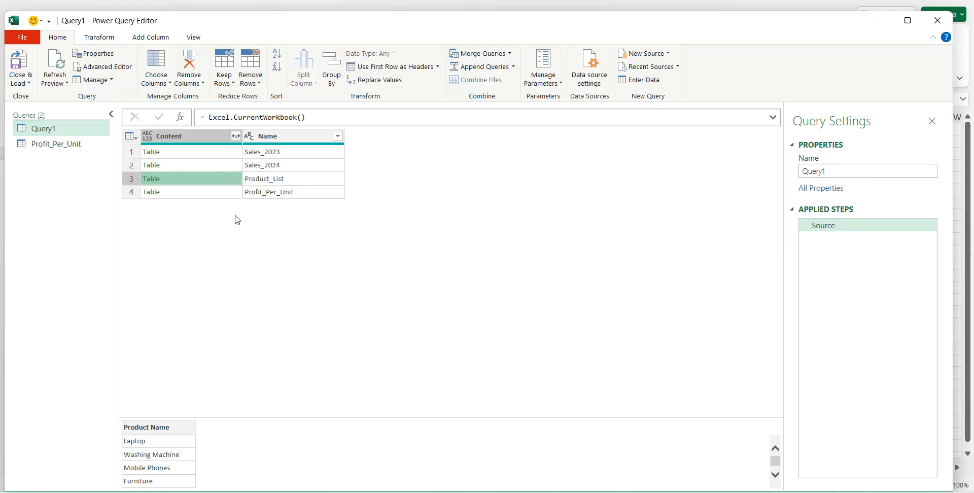
Add the Sales_2024 and Sales_2023 tables from Query1 as new queries
left_click(43, 129)
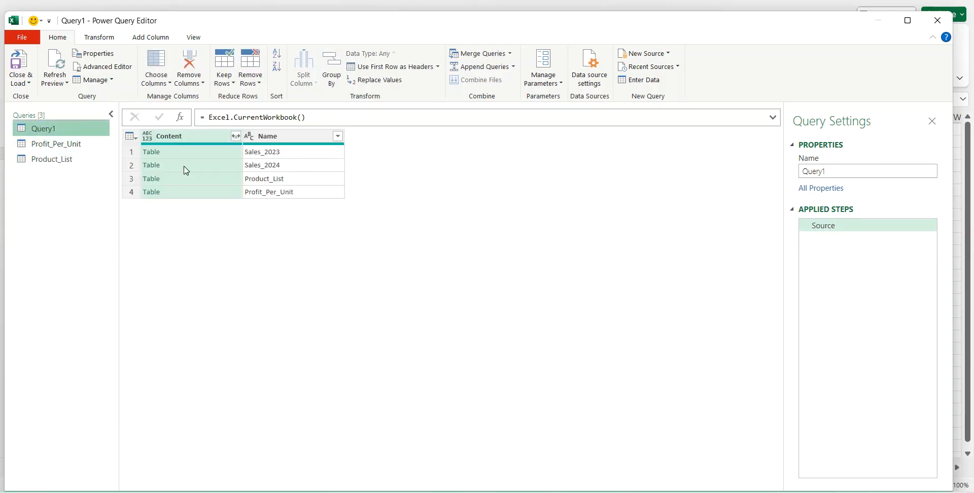
left_click(184, 165)
right_click(184, 165)
left_click(207, 201)
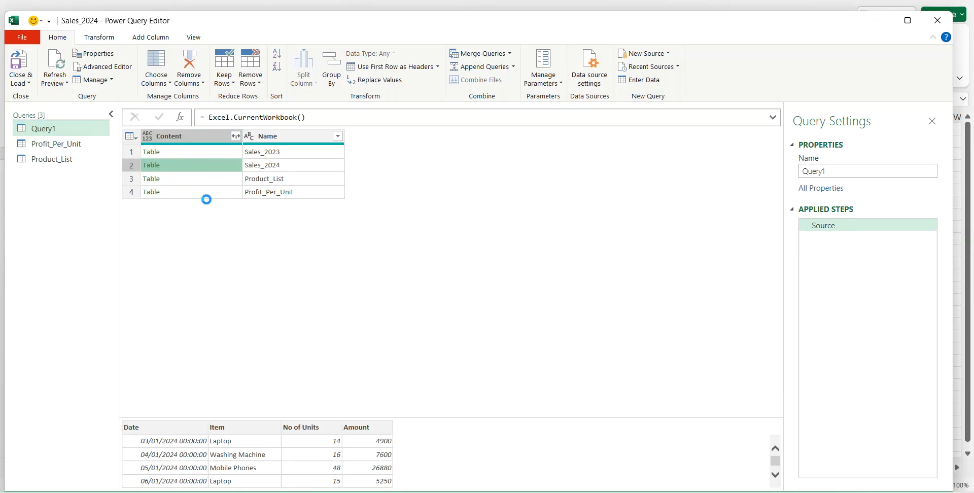
left_click(58, 131)
left_click(171, 154)
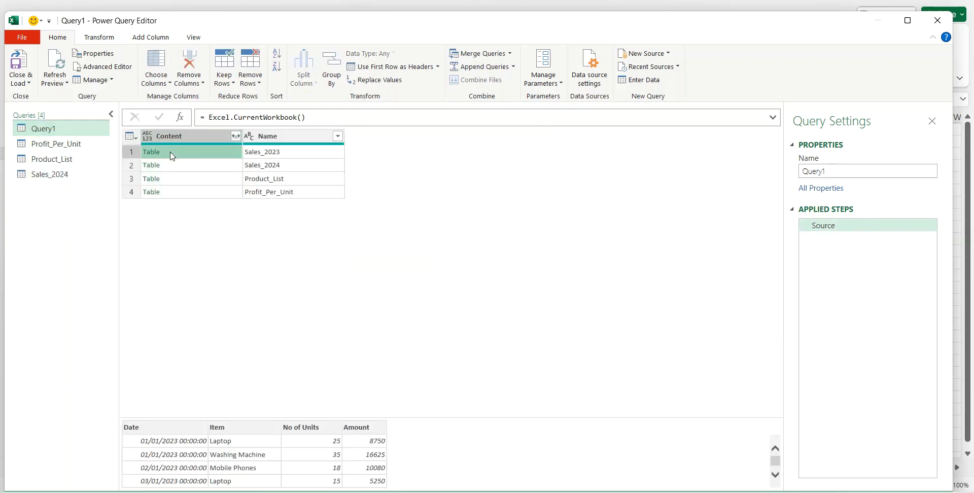
right_click(169, 154)
left_click(193, 187)
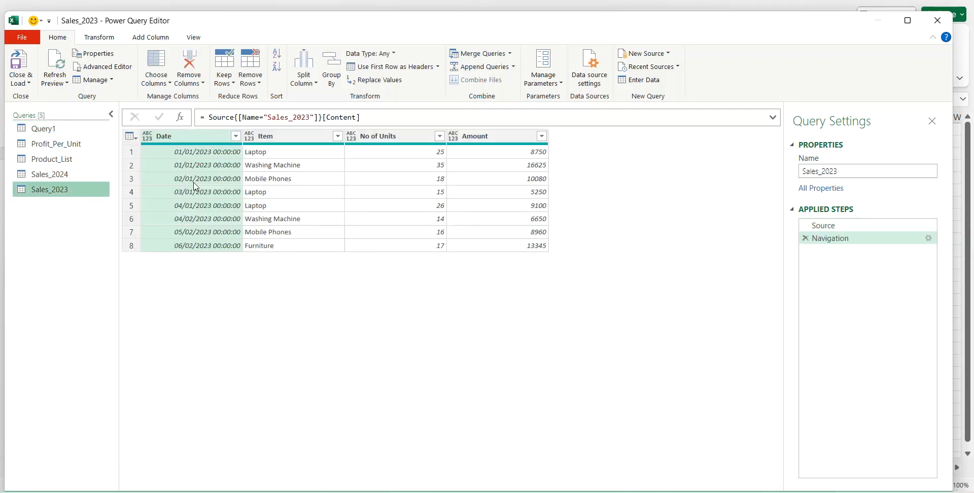
Close and load the queries as Only Create Connection, adding the data to the Data Model
left_click(29, 83)
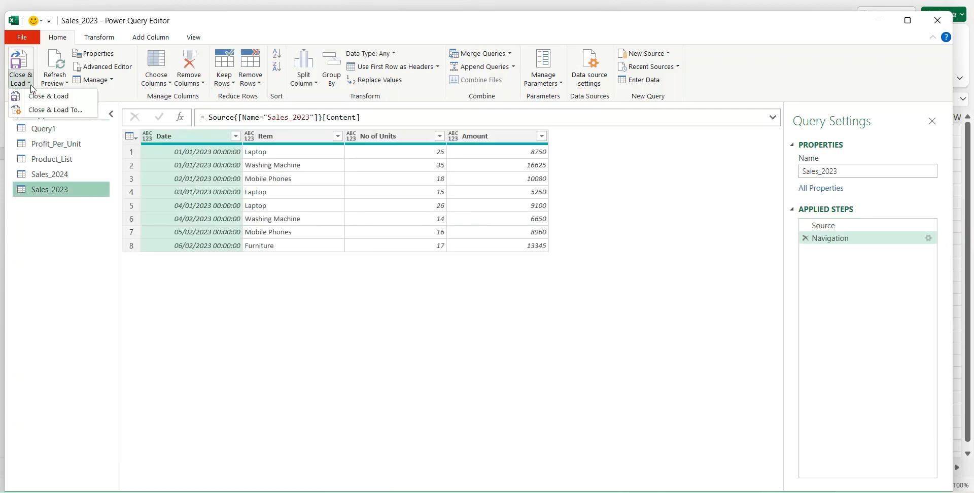
left_click(48, 96)
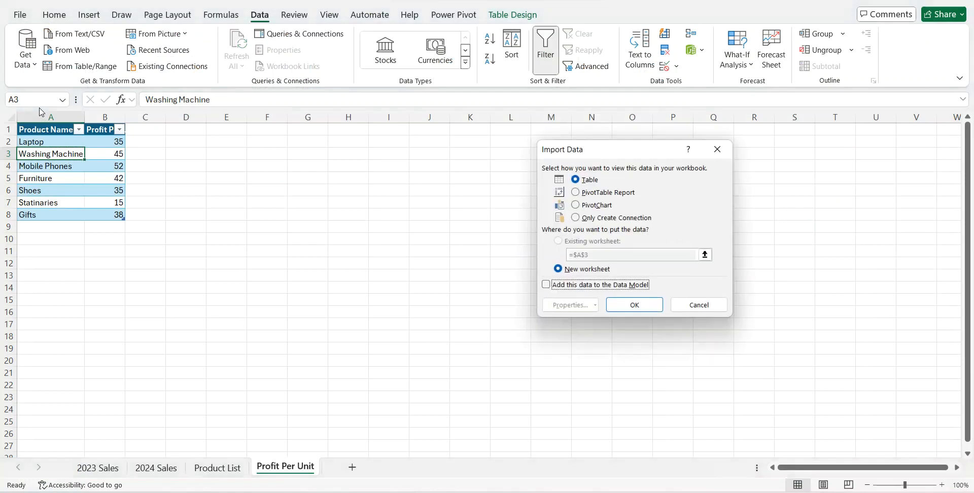
left_click(580, 218)
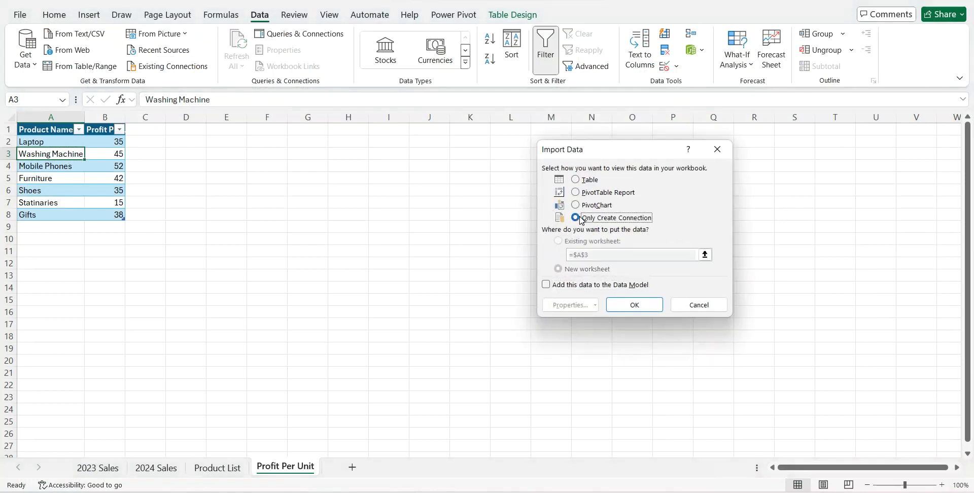
left_click(546, 285)
left_click(615, 305)
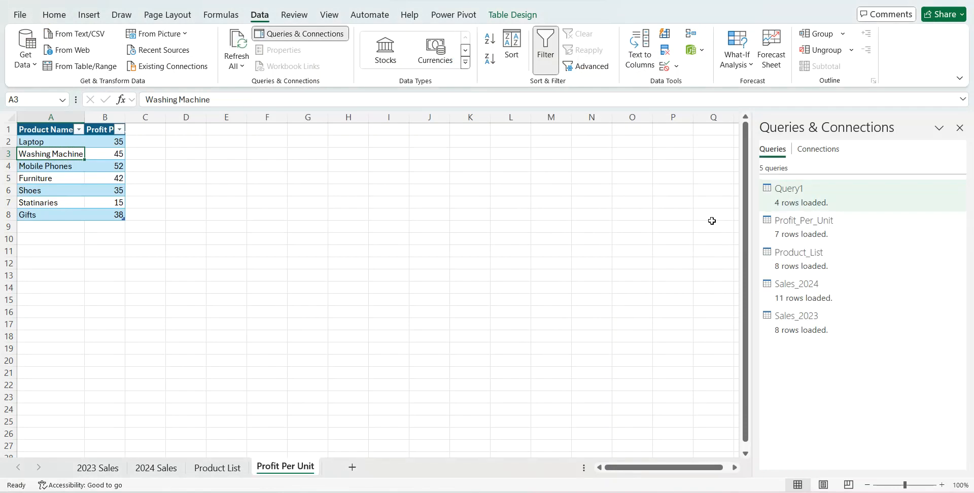
Open Query1 for editing, examine the Product_List query's rows, and close and load the queries
right_click(776, 202)
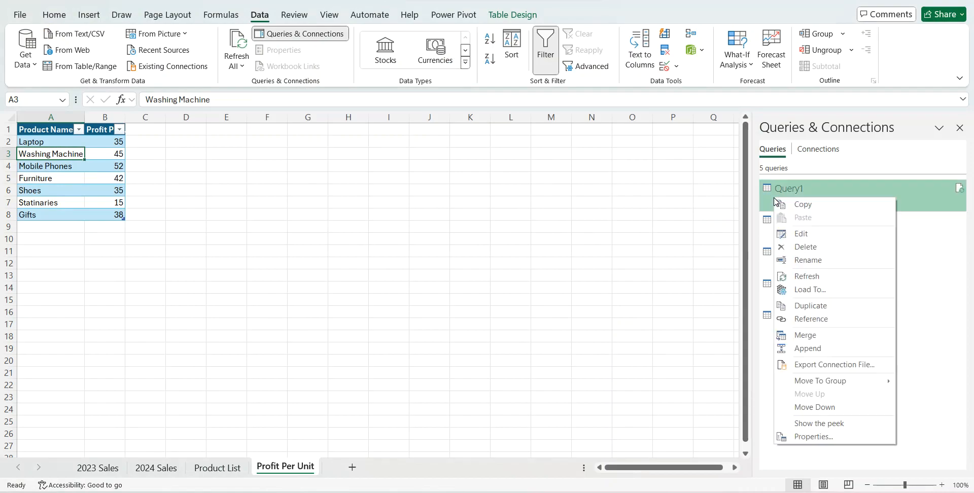
left_click(799, 233)
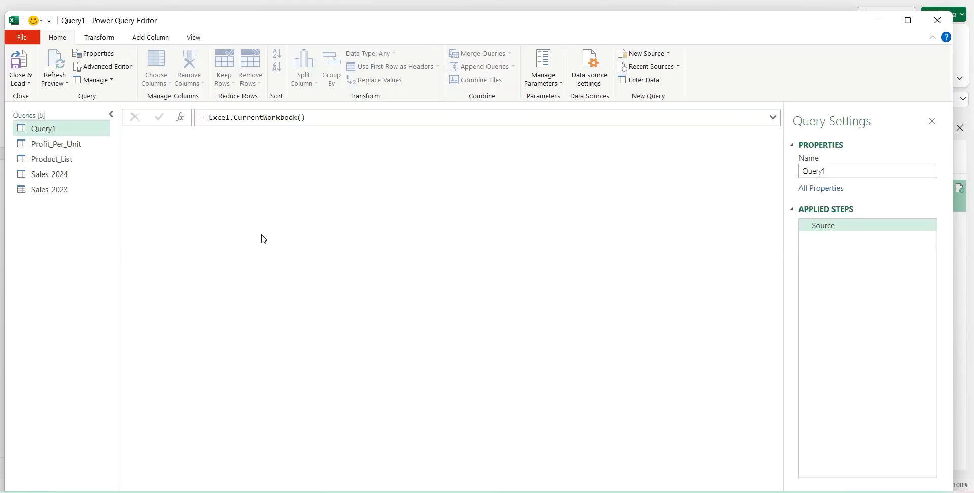
left_click(66, 160)
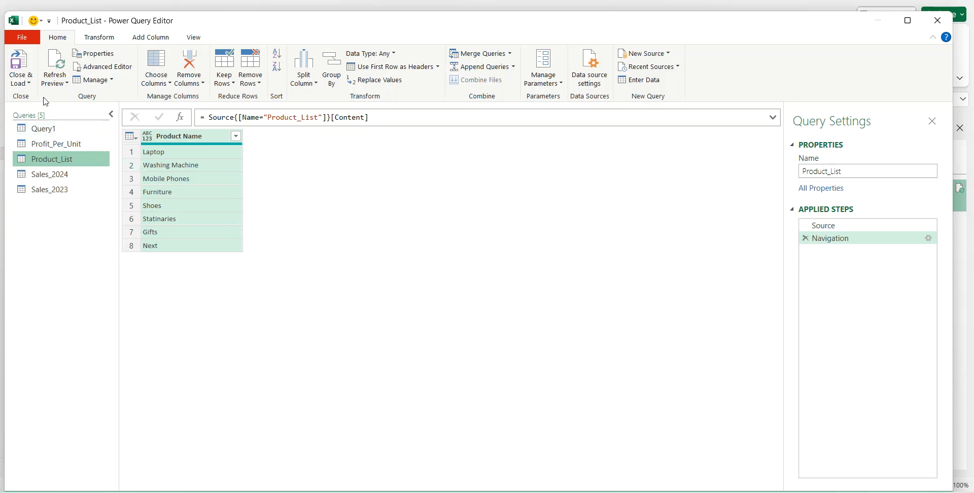
left_click(29, 84)
left_click(40, 96)
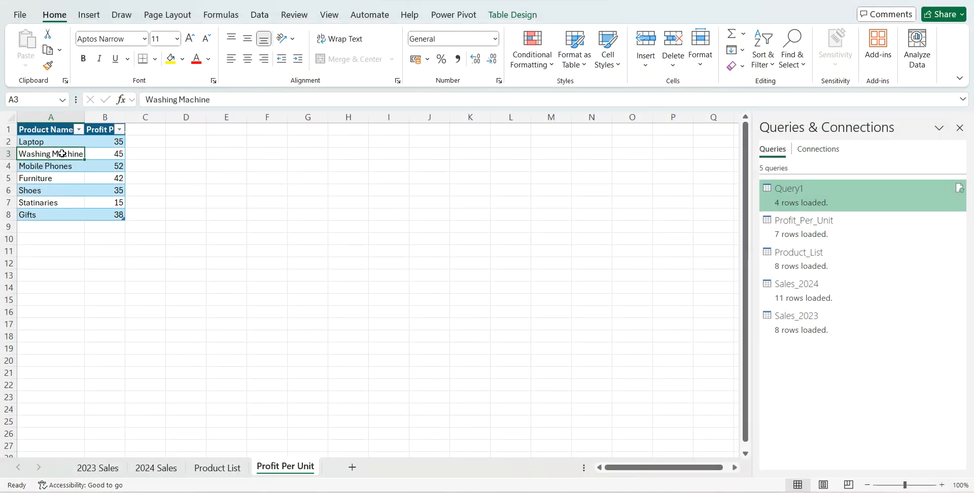
Add a new worksheet after Profit Per Unit and rename it Month Name
left_click(350, 469)
right_click(347, 471)
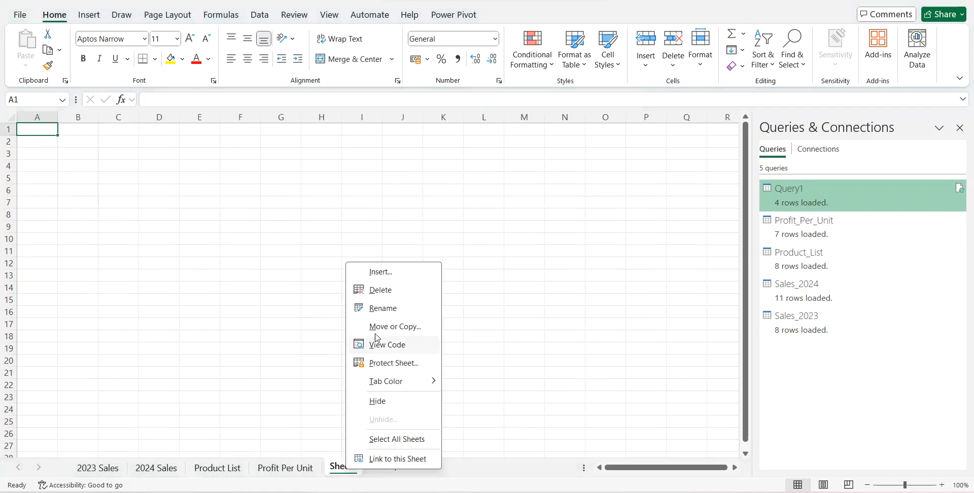
left_click(376, 308)
type("Month Name")
key("Return")
Enter the header Month Name in A1 and fill A2:A13 with the months January to December
left_click(46, 131)
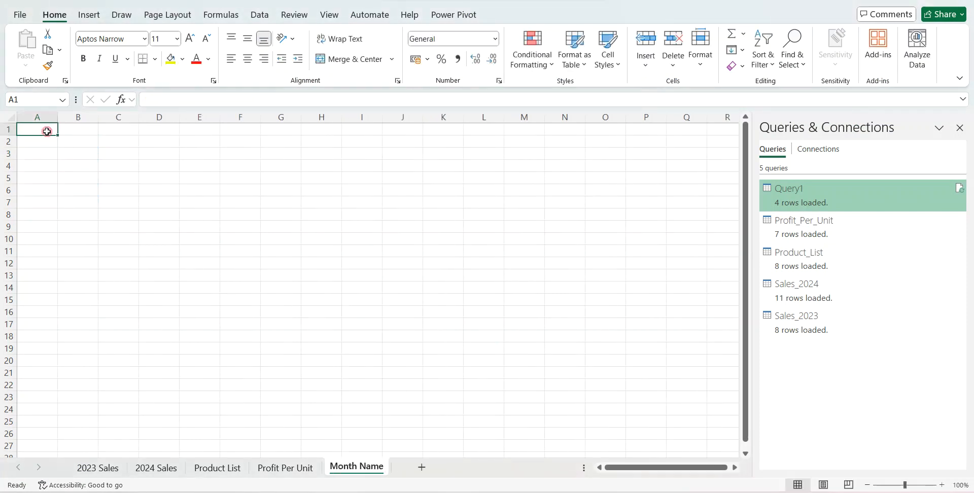
type("Month Name")
key("Return")
type("January")
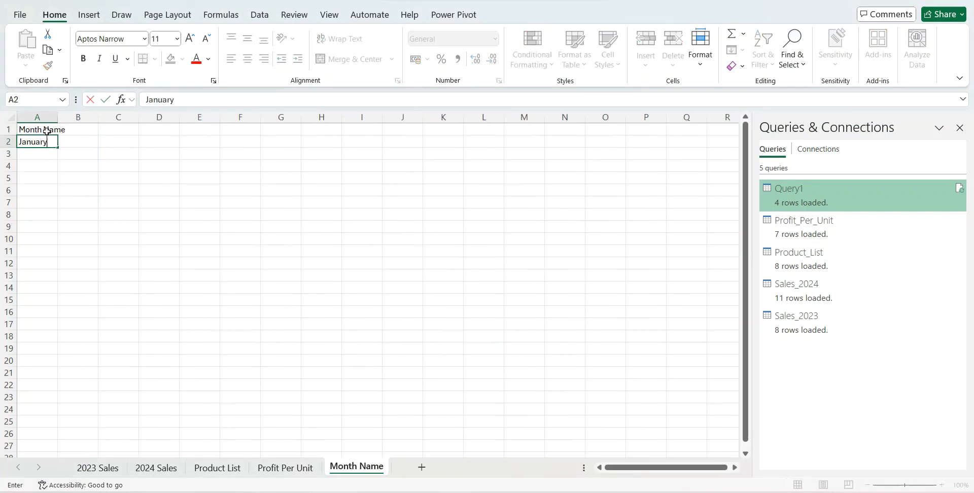
key("Return")
type("February")
key("Return")
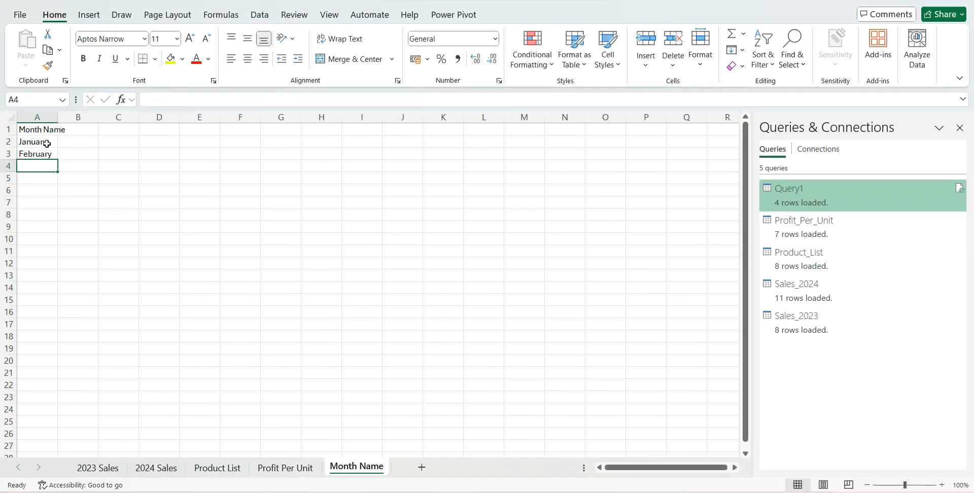
left_click_drag(37, 142, 37, 154)
left_click_drag(58, 160, 57, 279)
Convert the month list to a table with headers and name it Month_Name
left_click(37, 166)
left_click(89, 15)
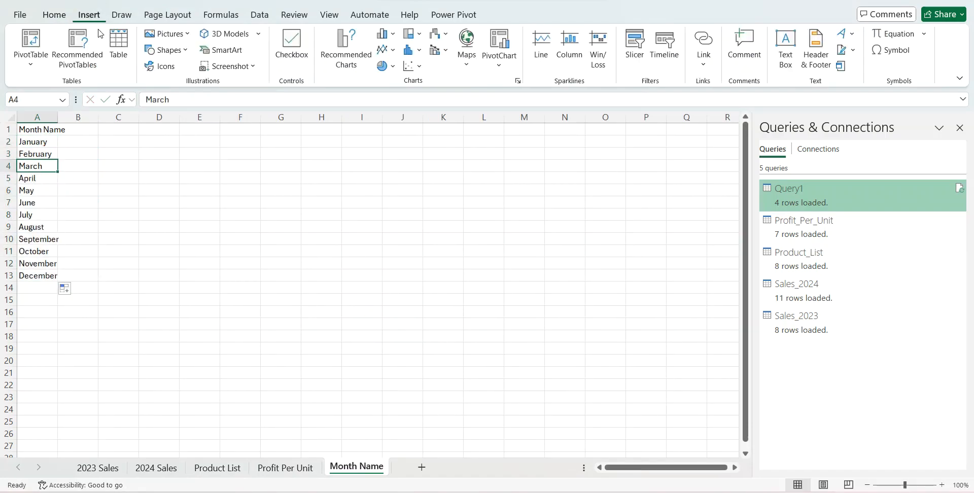
left_click(113, 38)
left_click(576, 260)
left_click(618, 279)
left_click(43, 50)
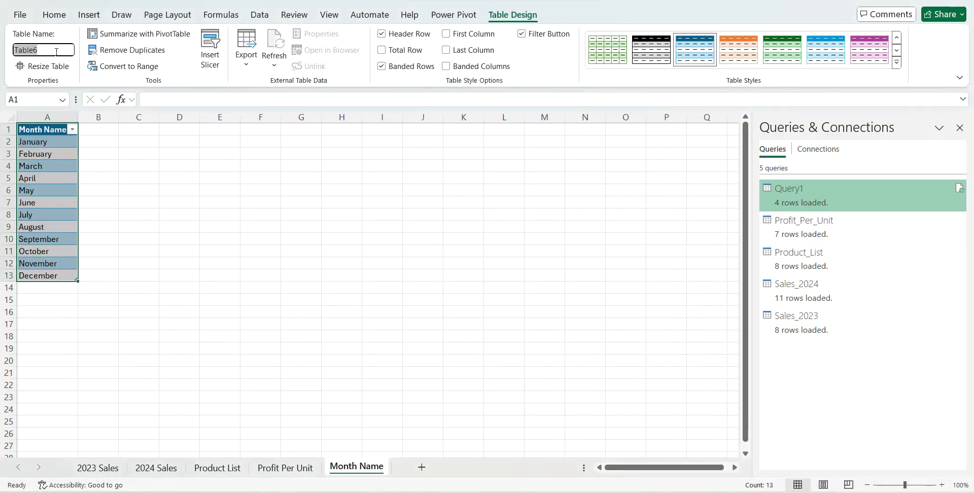
type("Month_Name")
key("Return")
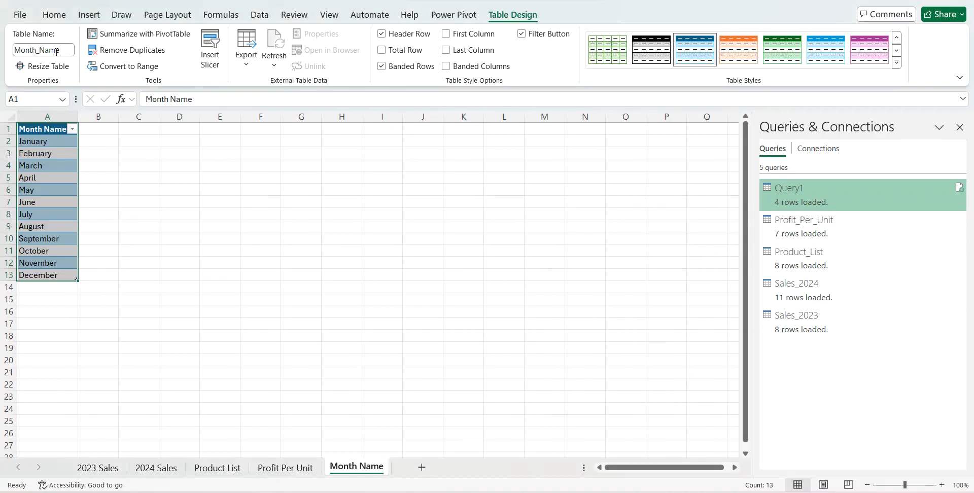
Add a Link column to the Product List table with the formula =Month_Name[[#Headers],[Month Name]]
left_click(218, 467)
left_click(105, 129)
type("Link")
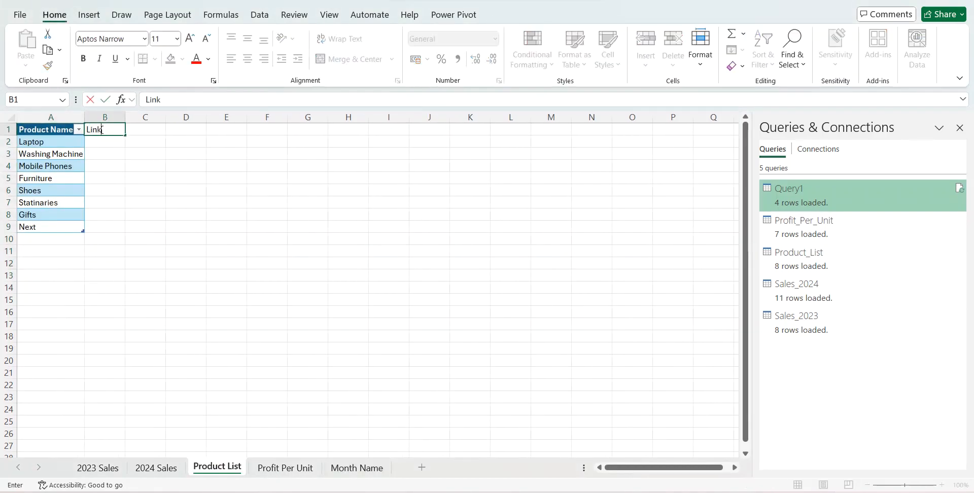
key("Return")
type("=")
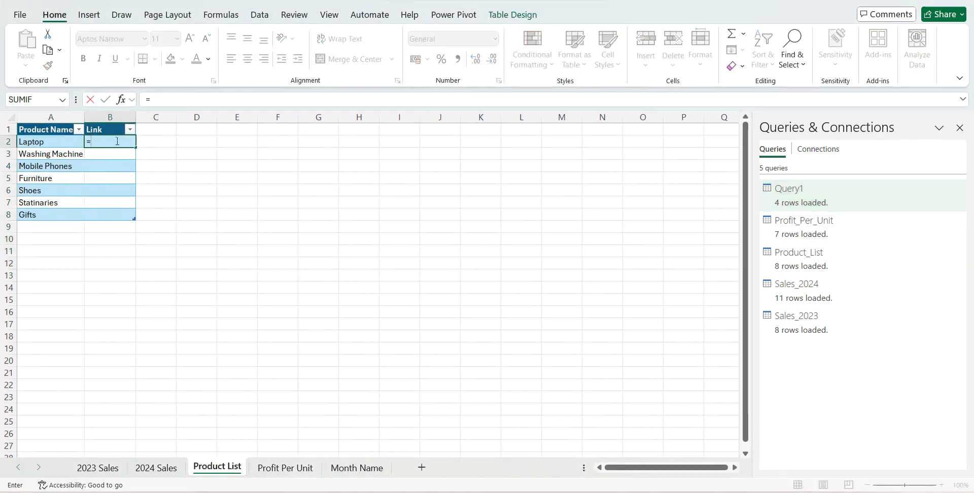
left_click(361, 468)
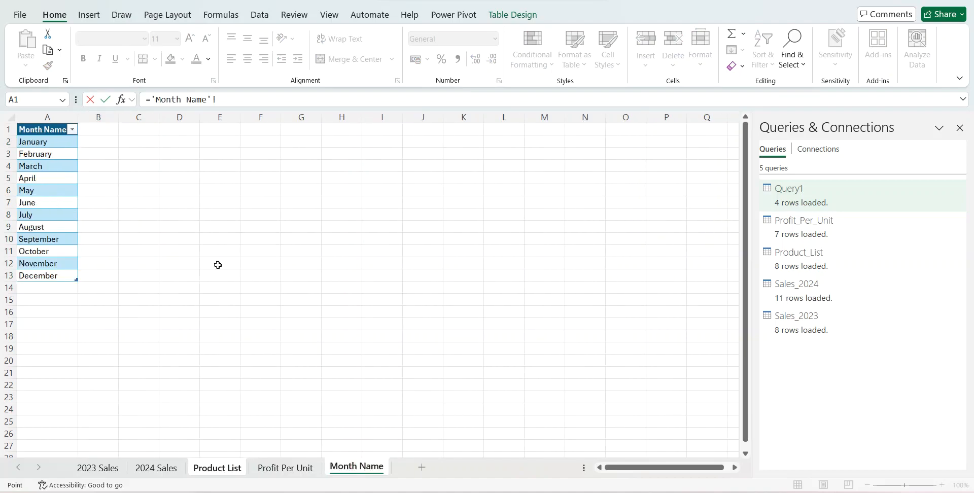
left_click(54, 131)
key("Return")
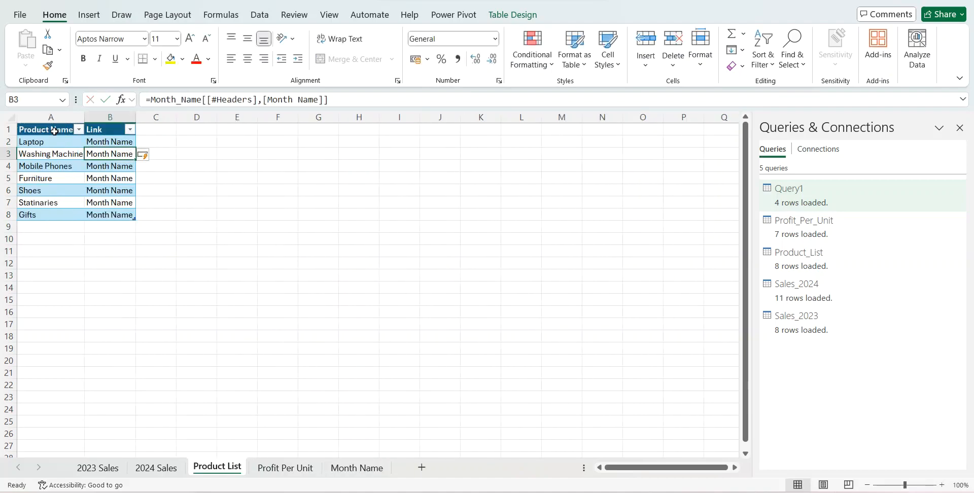
Add the Month_Name table from Query1 as a new query and unpivot its Month Name column
right_click(784, 195)
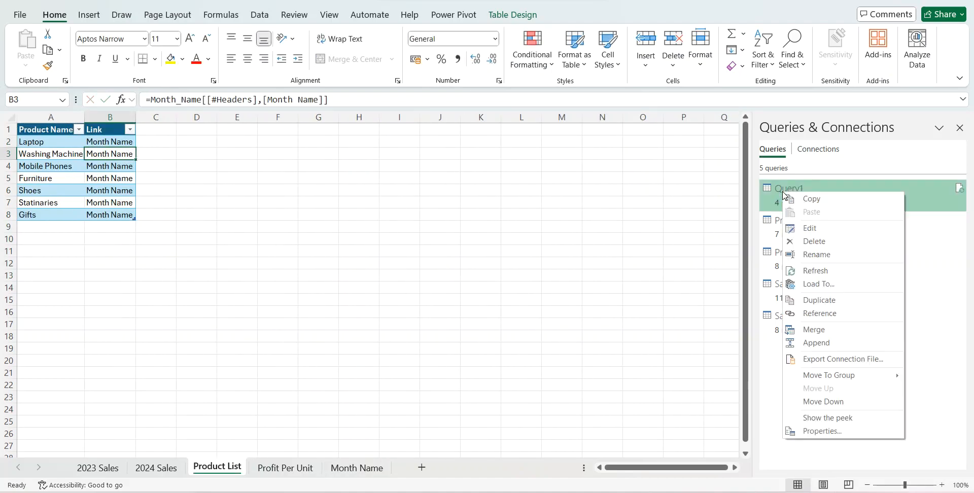
left_click(806, 228)
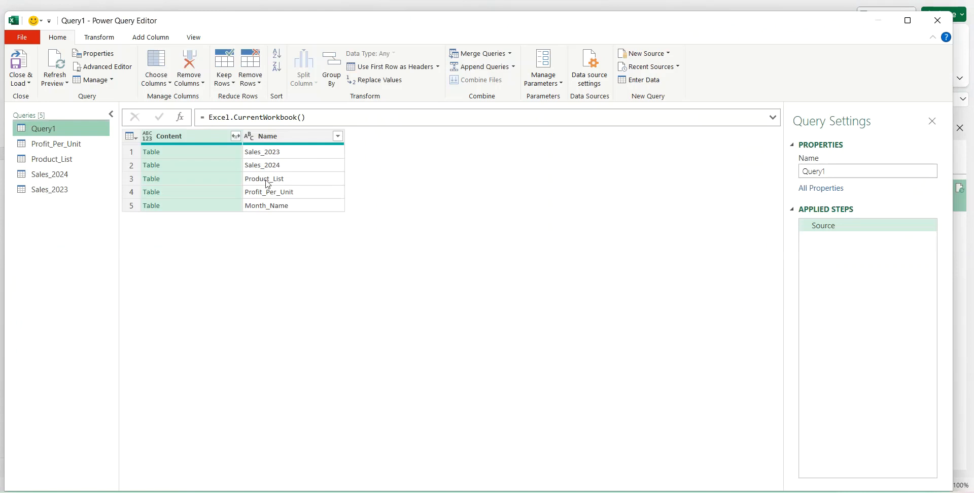
left_click(165, 207)
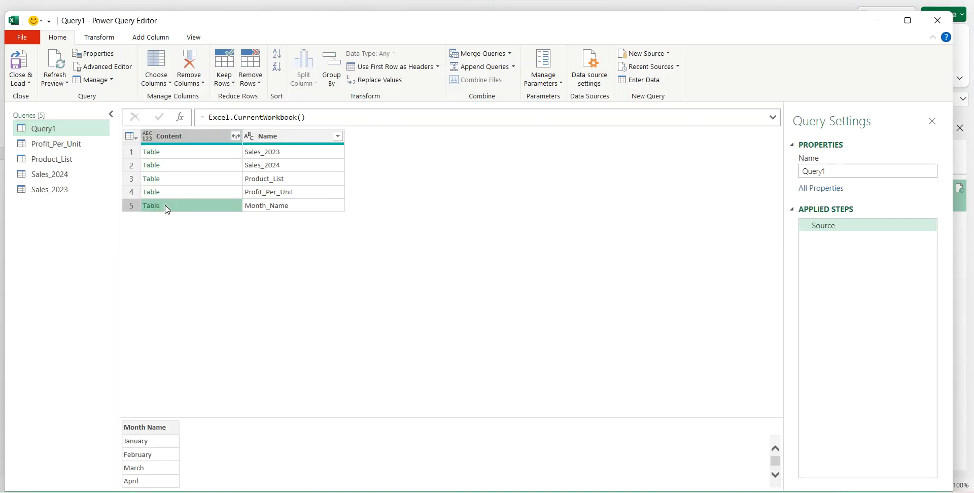
right_click(164, 206)
left_click(188, 243)
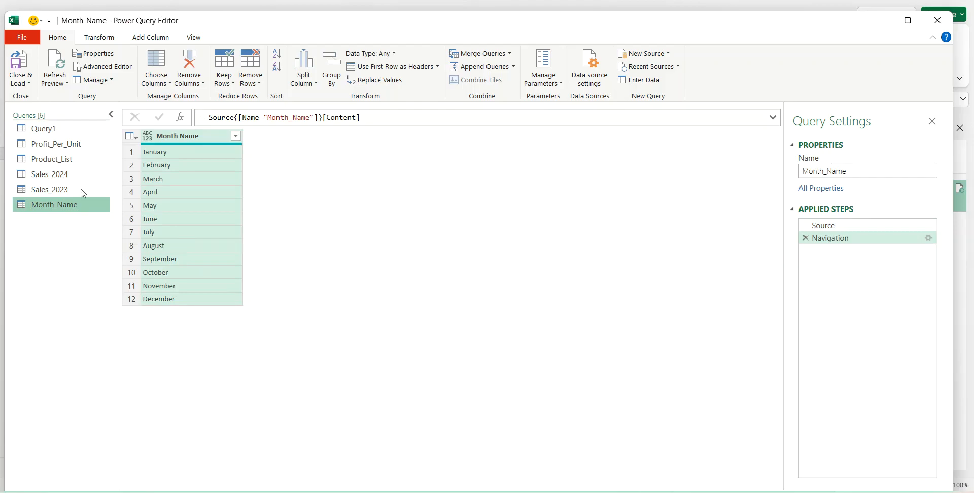
left_click(94, 38)
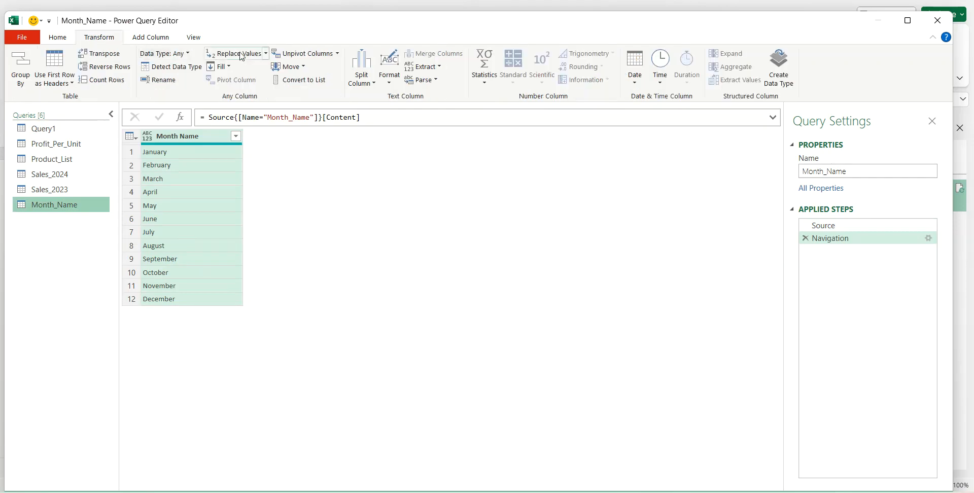
left_click(295, 54)
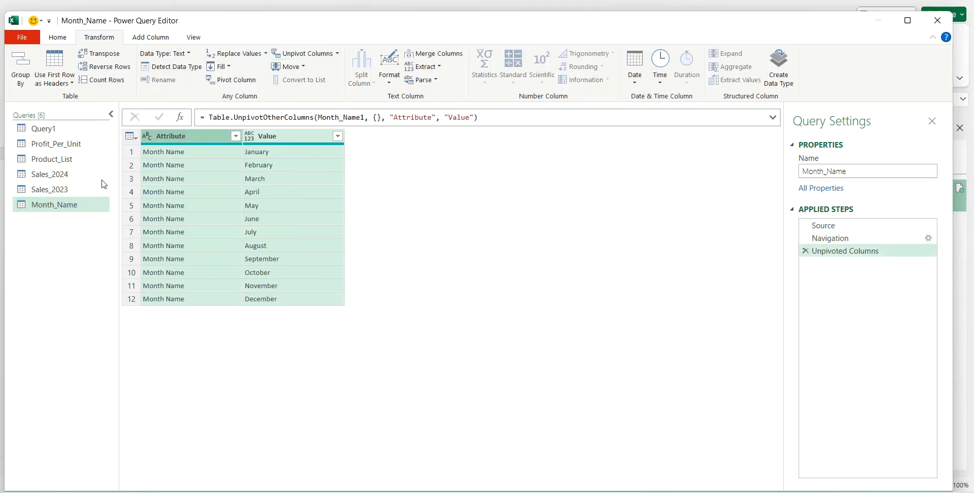
Merge Product_List with Month_Name as a new query, matching Link to Attribute with a Left Outer join
left_click(57, 161)
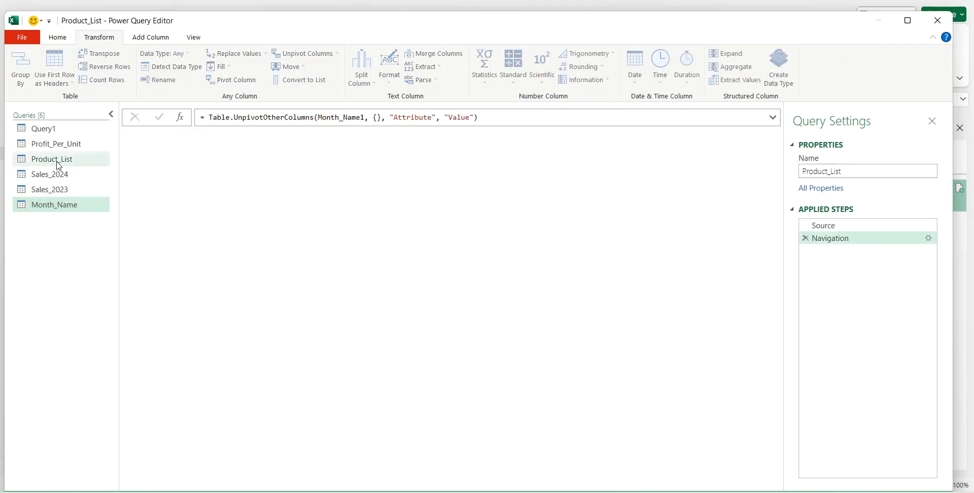
left_click(57, 37)
left_click(510, 53)
left_click(506, 83)
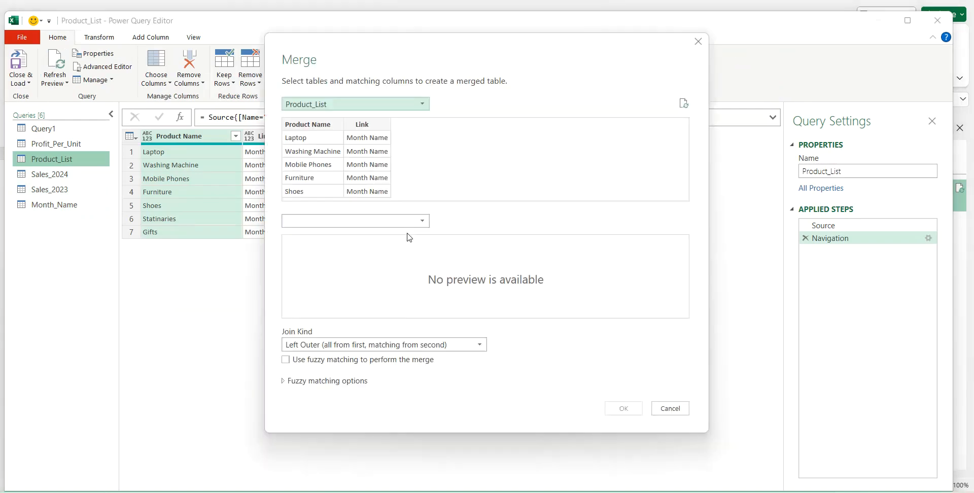
left_click(399, 221)
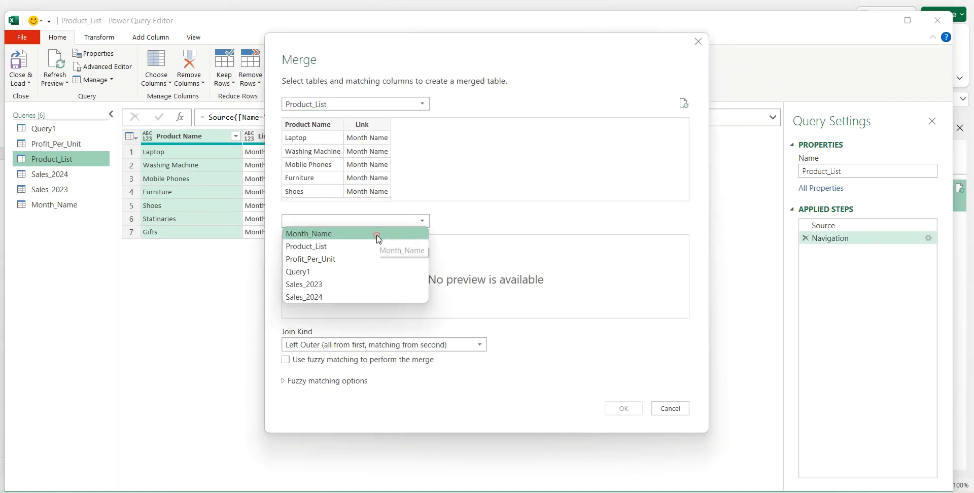
left_click(379, 233)
left_click(321, 243)
left_click(371, 127)
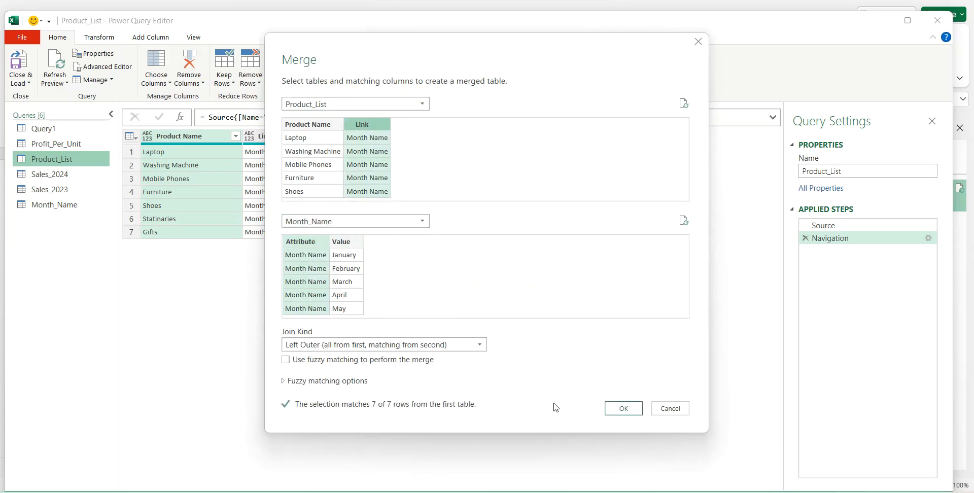
left_click(623, 409)
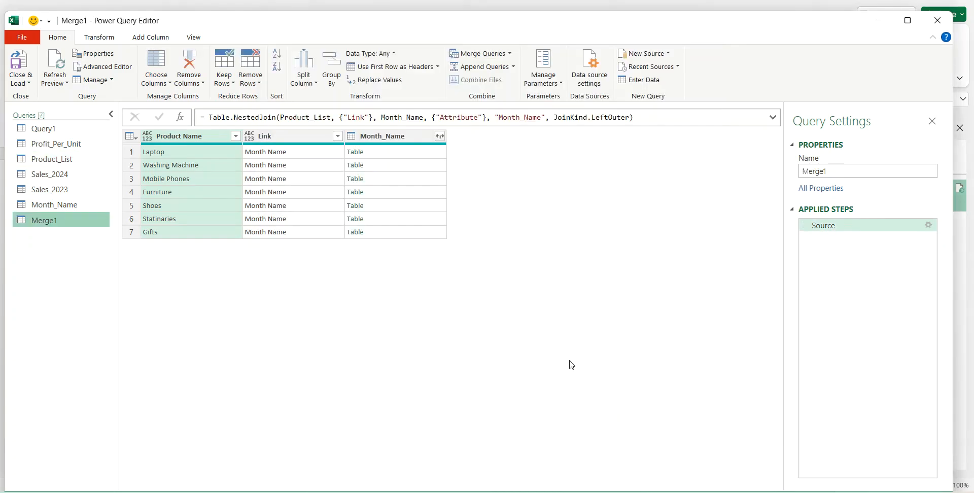
Expand the merged Month_Name column to include only Value, keeping the original column name as prefix
left_click(439, 136)
left_click(258, 201)
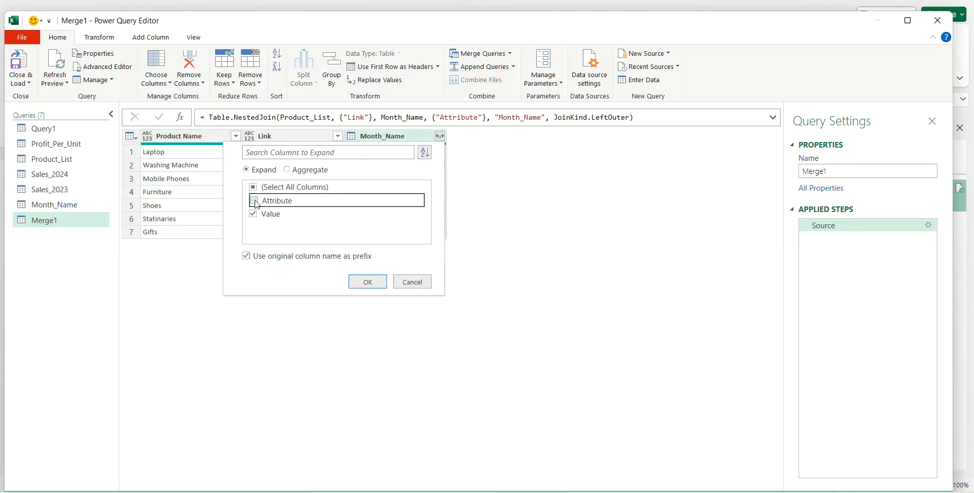
left_click(367, 281)
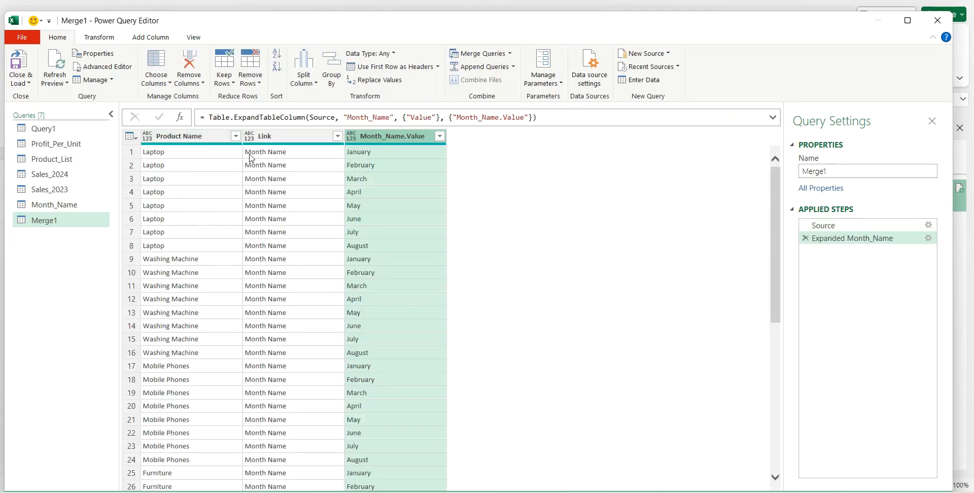
Filter the merged query's Product Name column to Furniture only
left_click(238, 137)
left_click(55, 269)
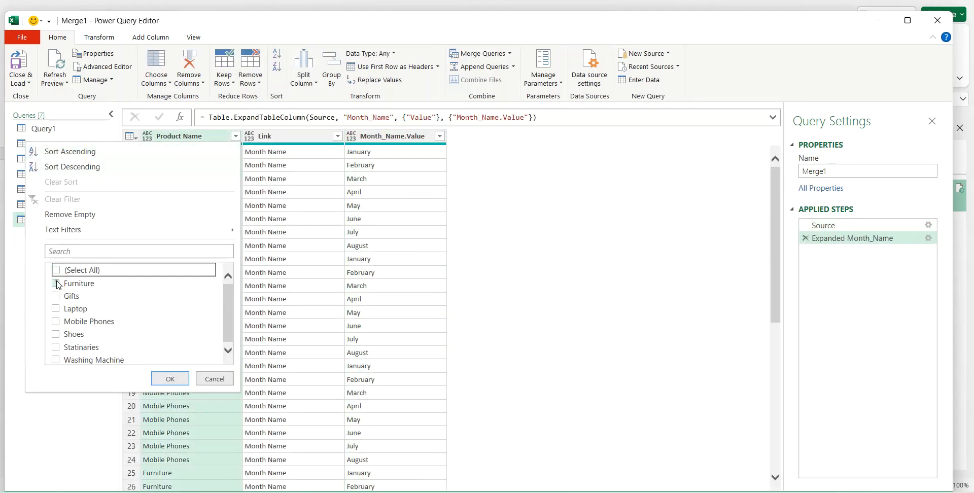
left_click(56, 282)
left_click(163, 376)
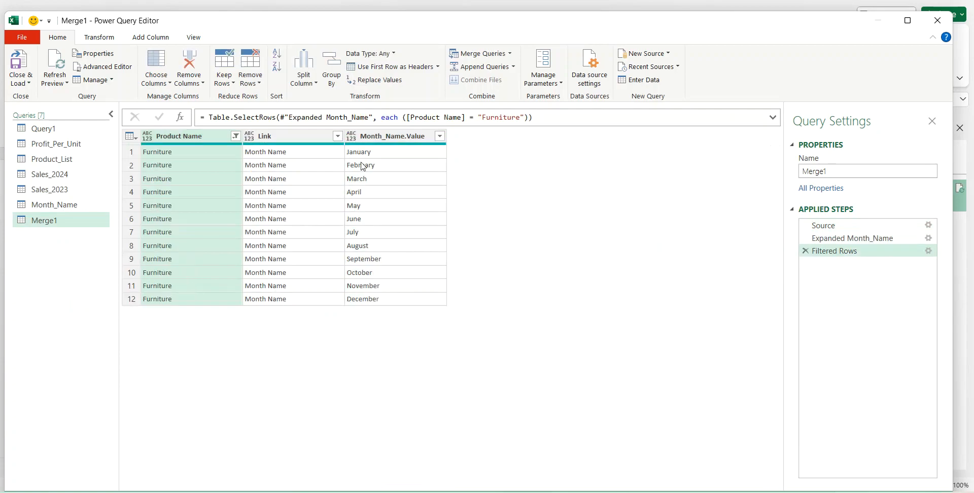
Reselect all products in the Product Name column's filter
left_click(236, 136)
left_click(56, 270)
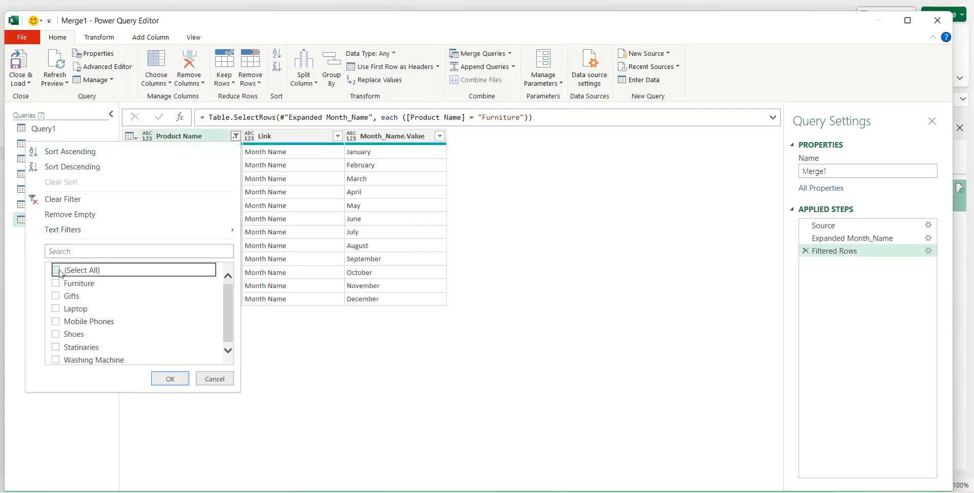
left_click(172, 380)
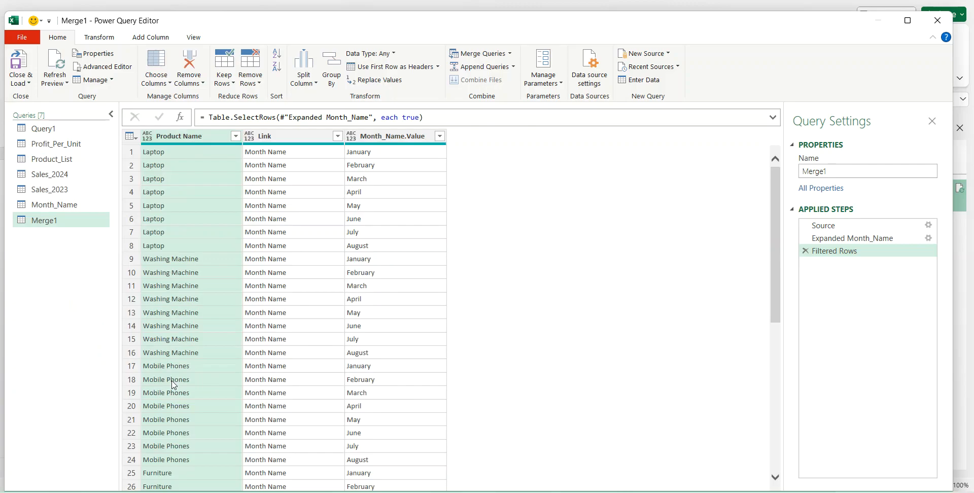
Rename the merged query as Master_data_Table
right_click(57, 223)
left_click(81, 270)
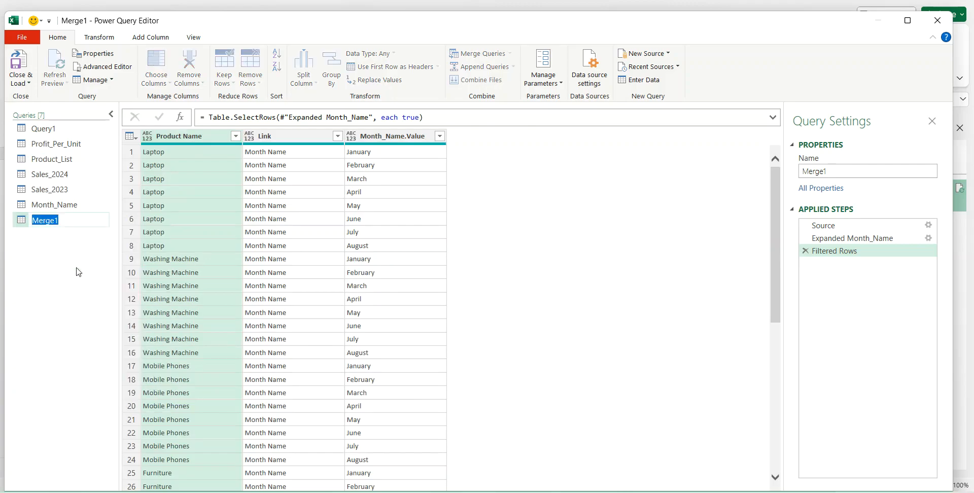
type("Master_data_Tabl")
key("Return")
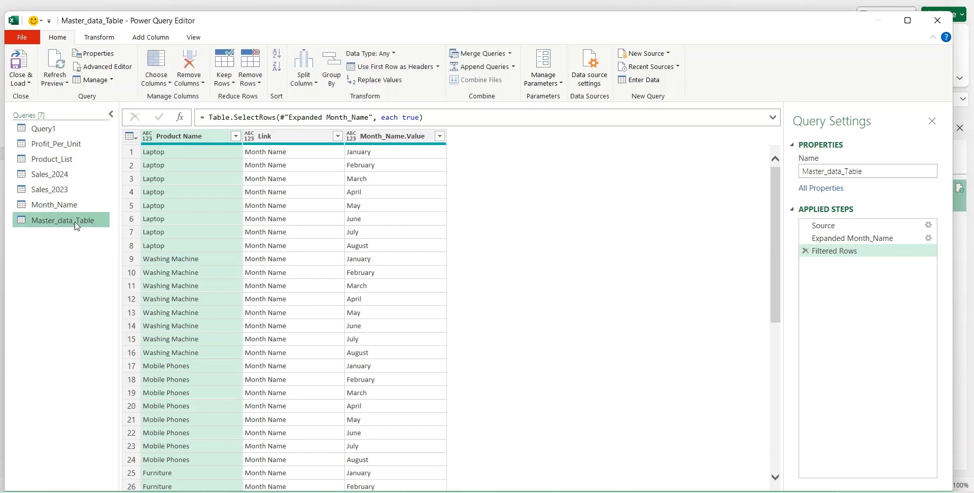
Transform the Date column of the Sales_2023 query into the name of the month
left_click(69, 192)
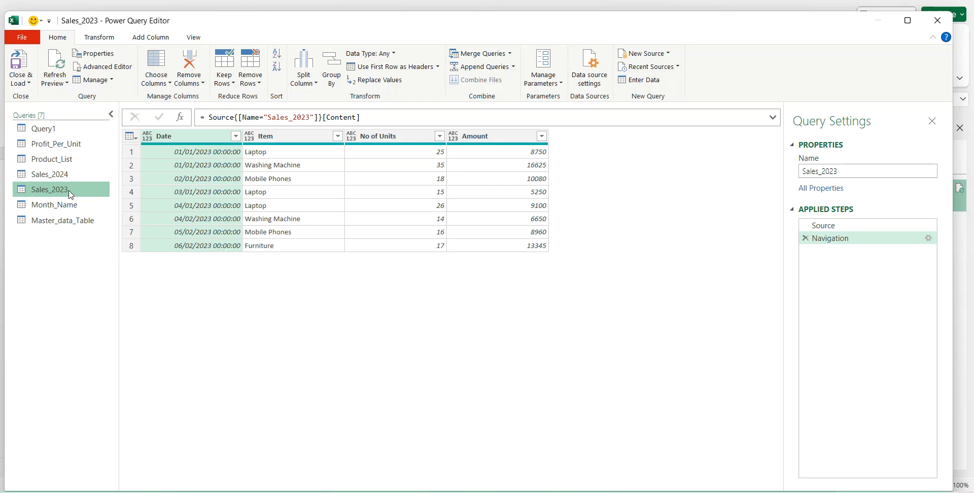
left_click(182, 137)
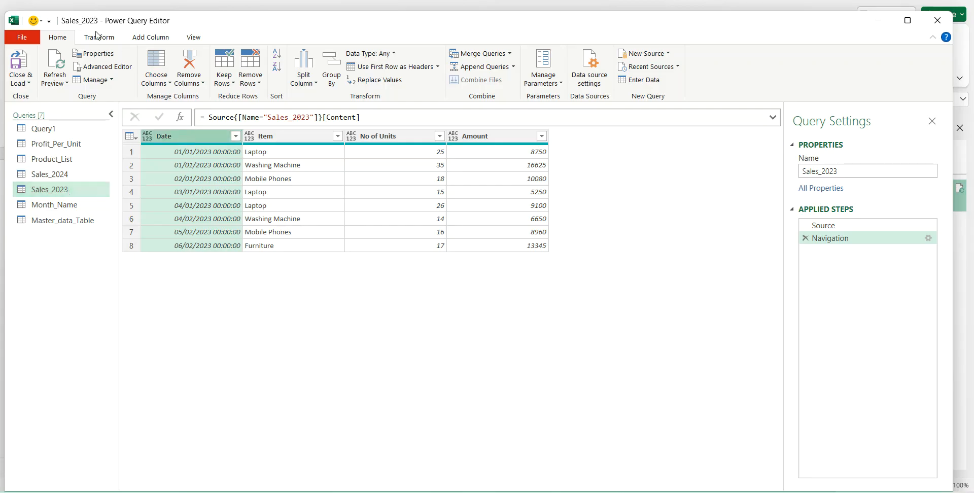
left_click(98, 38)
left_click(635, 79)
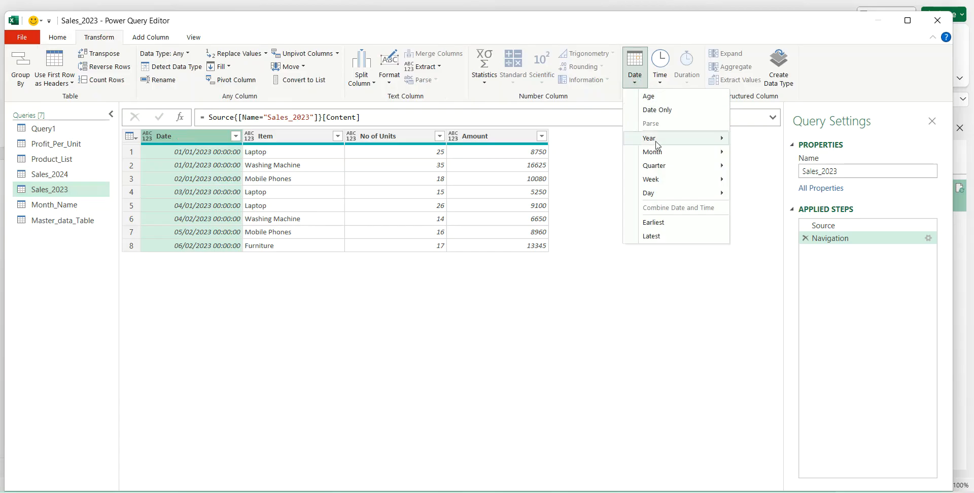
mouse_move(672, 158)
left_click(756, 208)
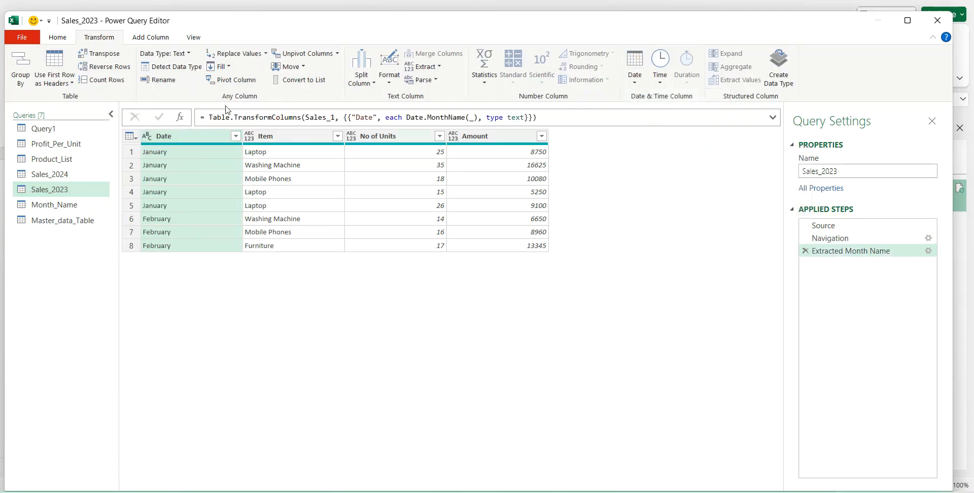
Set up an advanced Group By on Sales_2023 with Date and Item as the grouping columns
left_click(20, 66)
left_click(322, 197)
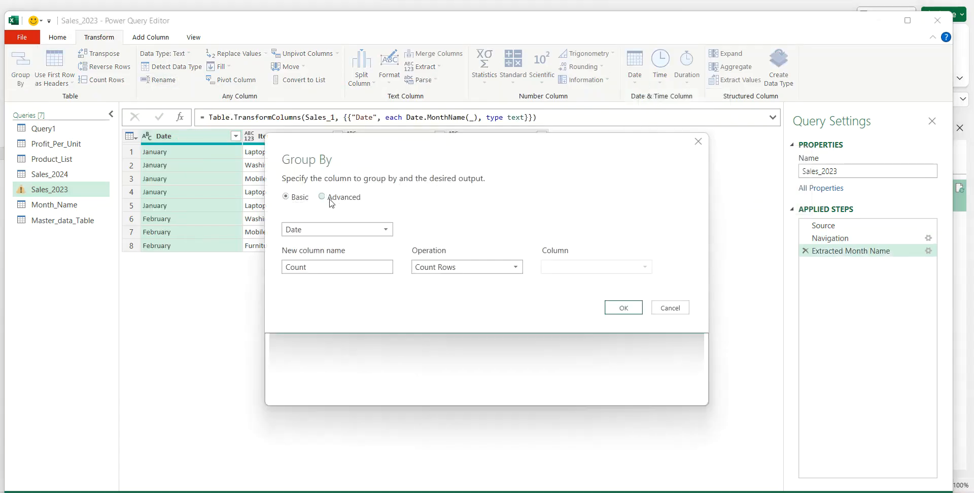
left_click(309, 251)
left_click(318, 250)
left_click(312, 268)
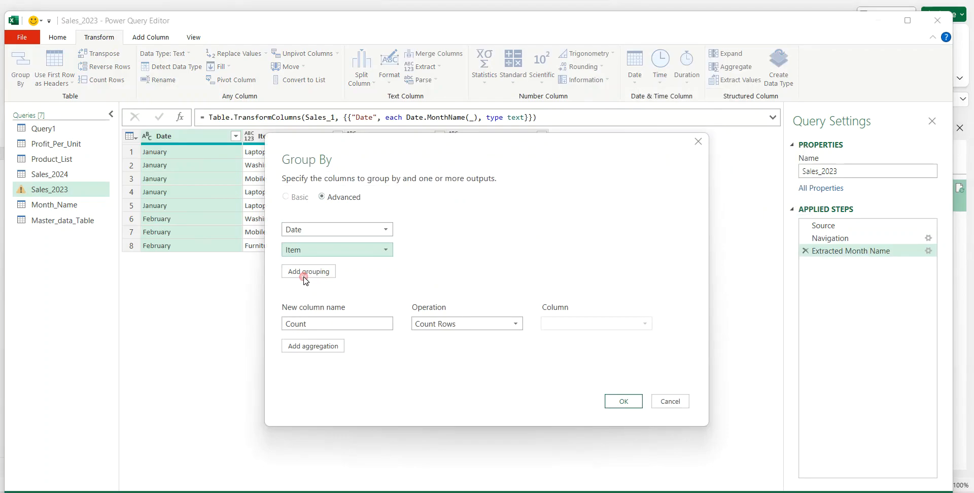
Define the first Sales_2023 aggregation as a new column Amount that sums the Amount column
double_click(307, 324)
type("Amount")
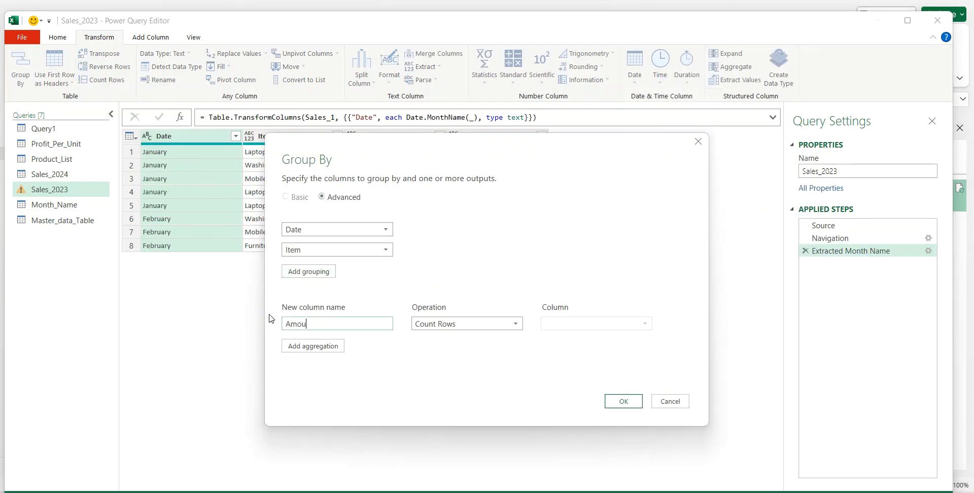
key("Tab")
left_click(437, 324)
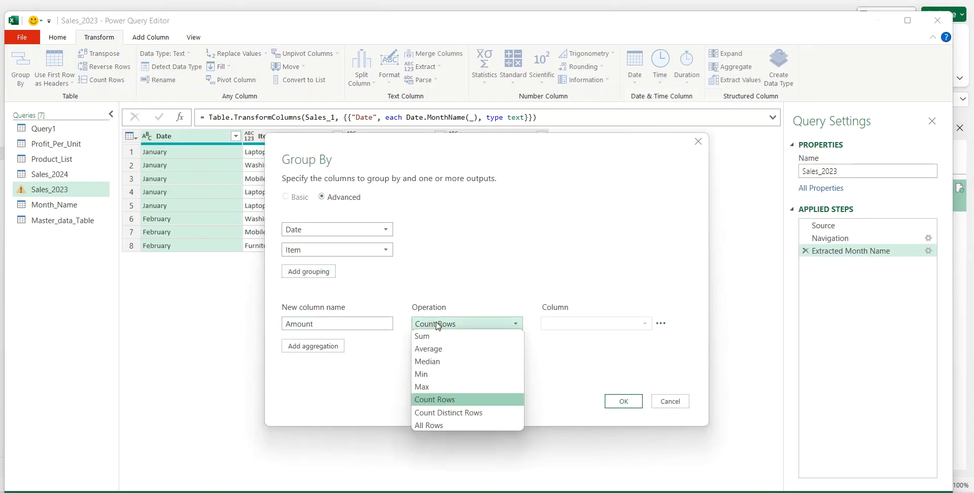
left_click(422, 336)
left_click(559, 325)
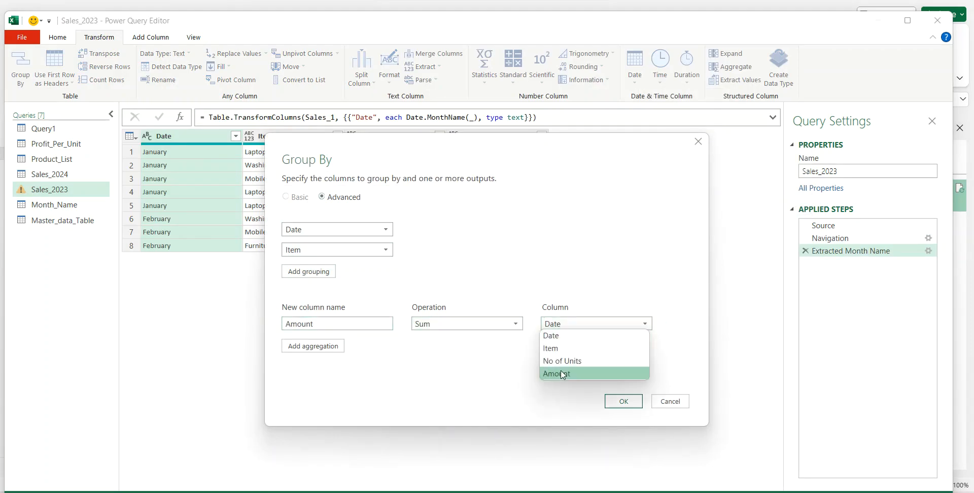
left_click(552, 374)
Add a second aggregation named Units that sums No of Units, and apply the grouping to Sales_2023
left_click(324, 343)
double_click(309, 344)
type("U")
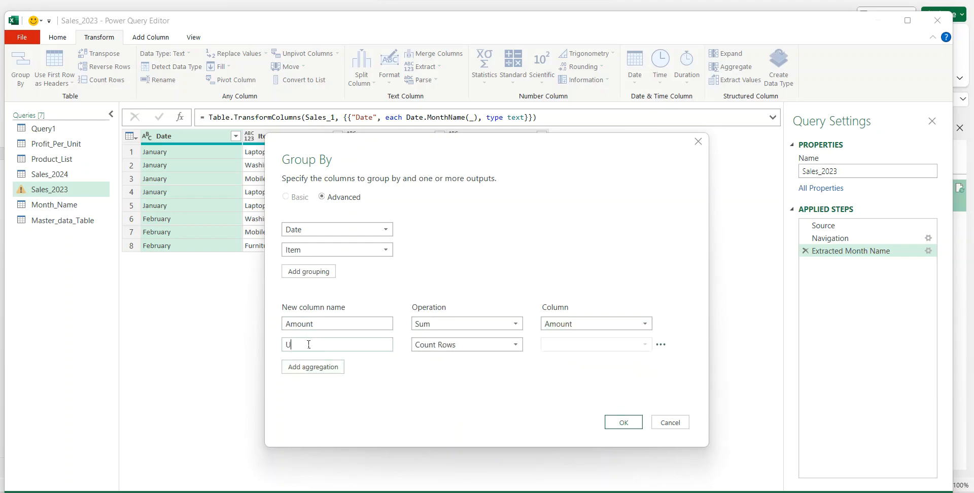
type("nits")
key("Tab")
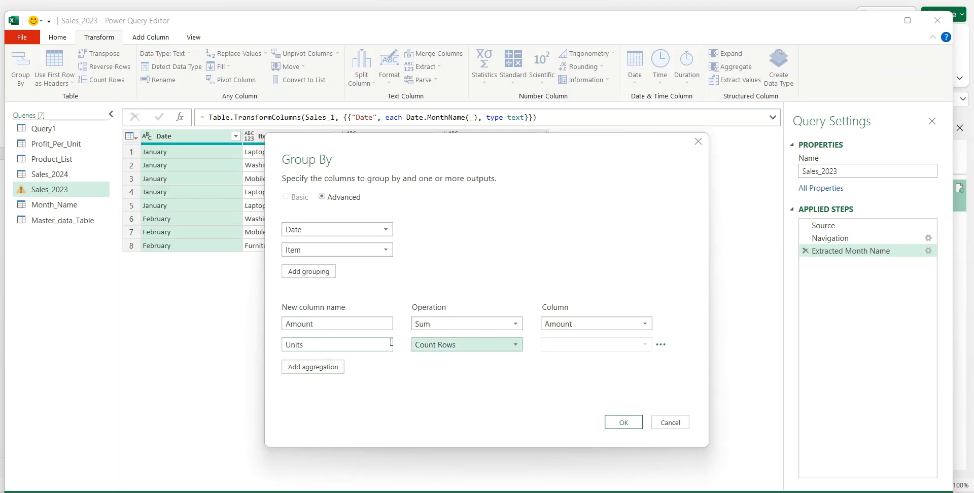
left_click(420, 345)
left_click(430, 362)
left_click(558, 347)
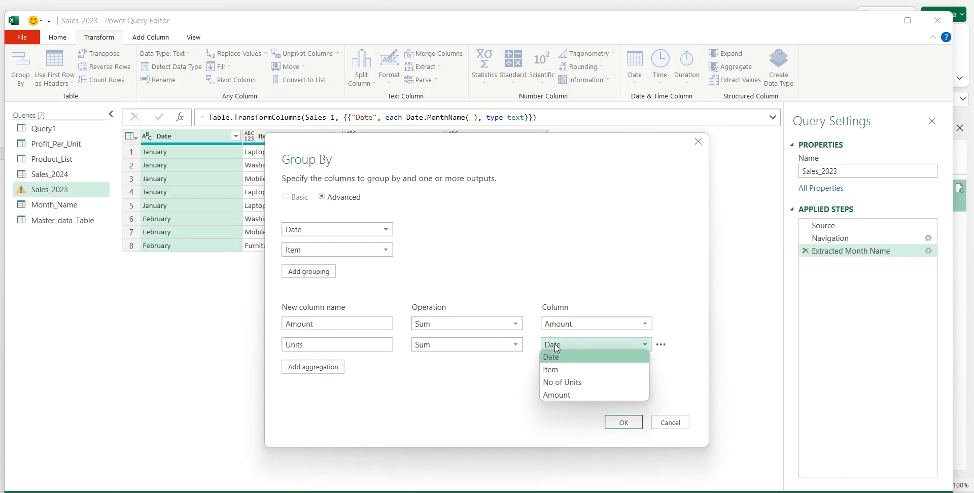
left_click(558, 383)
left_click(623, 422)
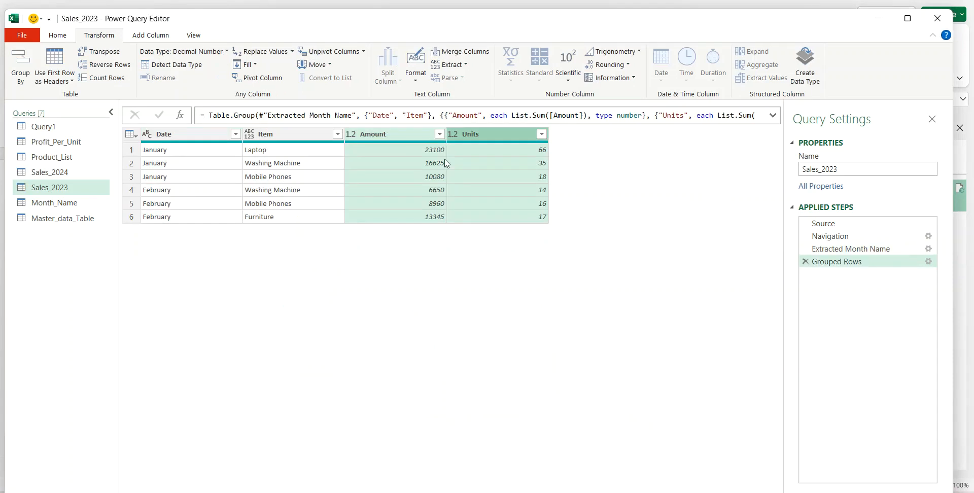
Review the Sales_2023 grouping settings and compare the January Laptop rows before and after the Grouped Rows step
left_click(413, 134)
left_click(463, 133, "ctrl")
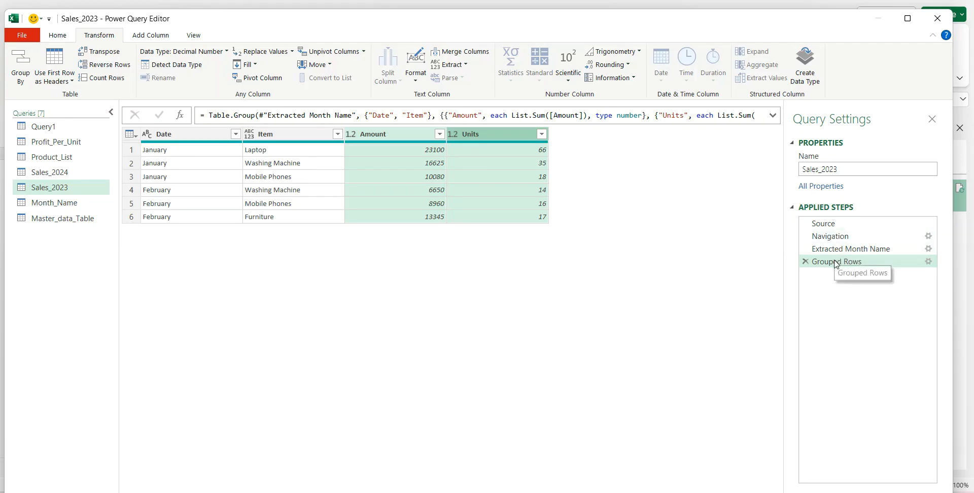
left_click(928, 262)
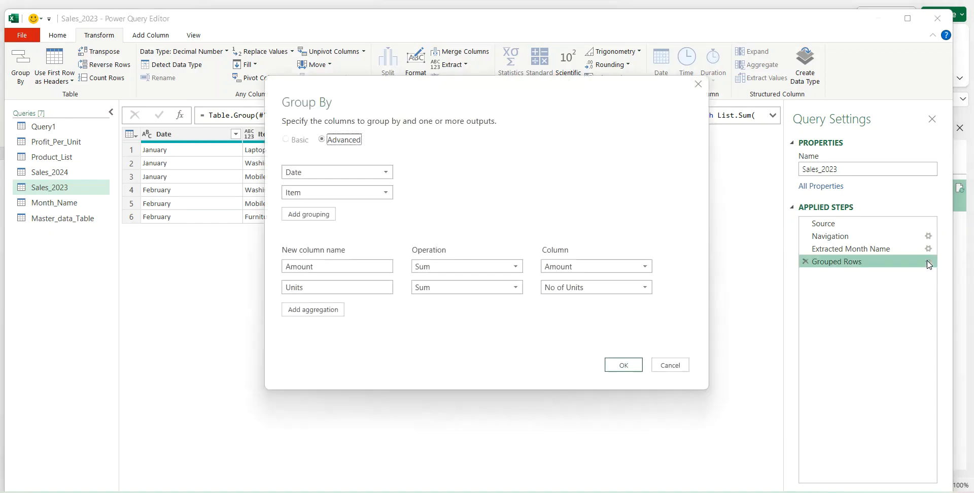
left_click(638, 366)
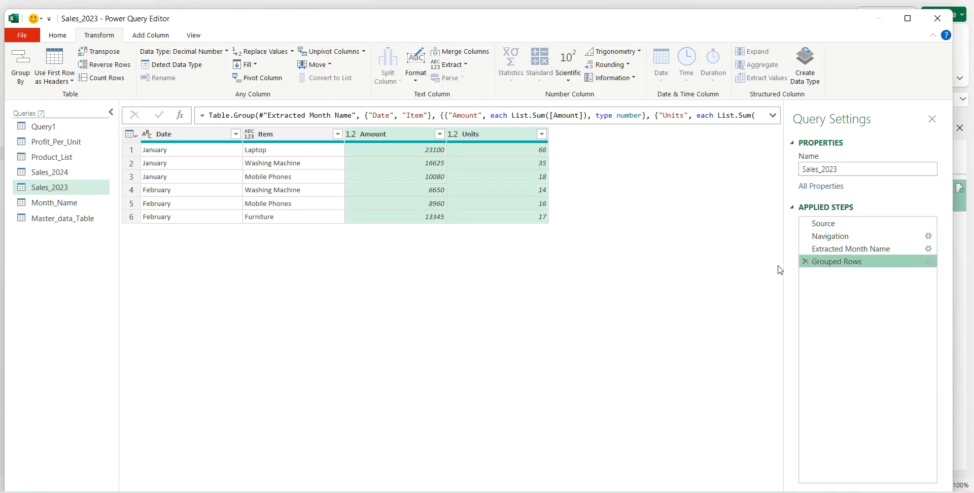
left_click(825, 249)
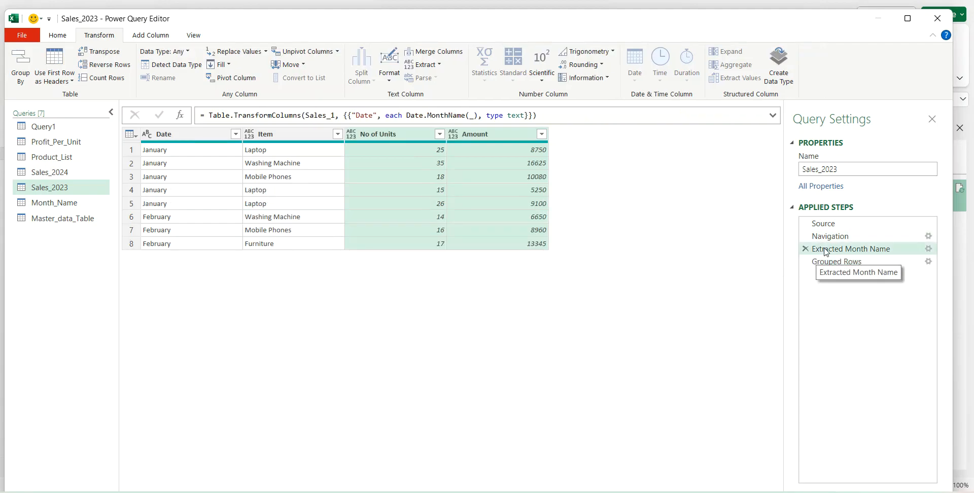
left_click(426, 152)
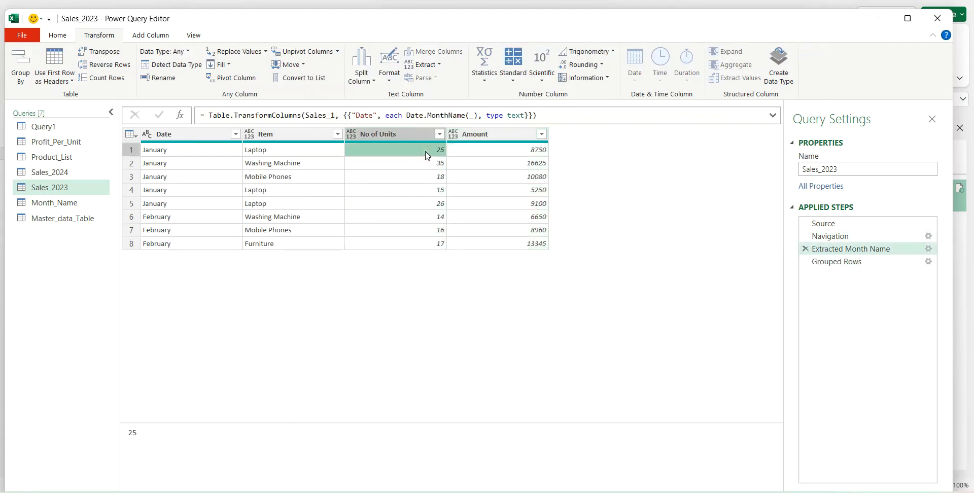
left_click(406, 192)
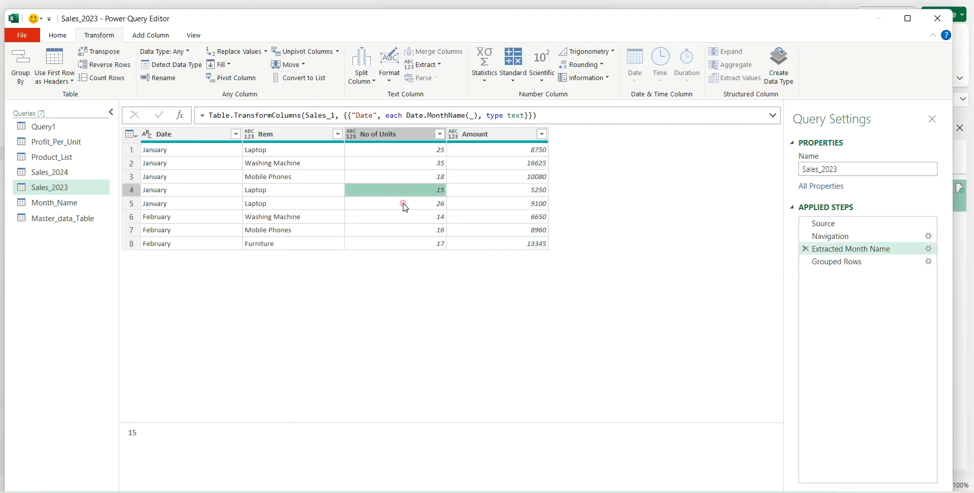
left_click(404, 204)
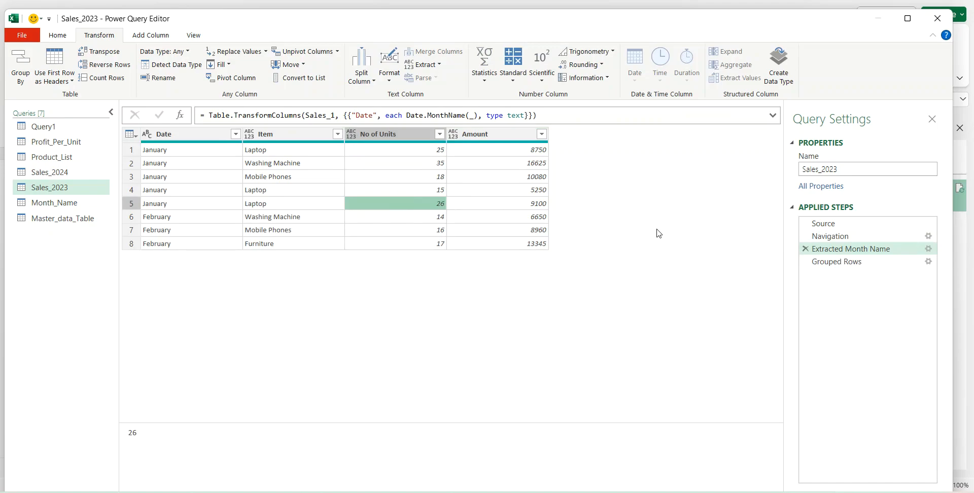
left_click(813, 262)
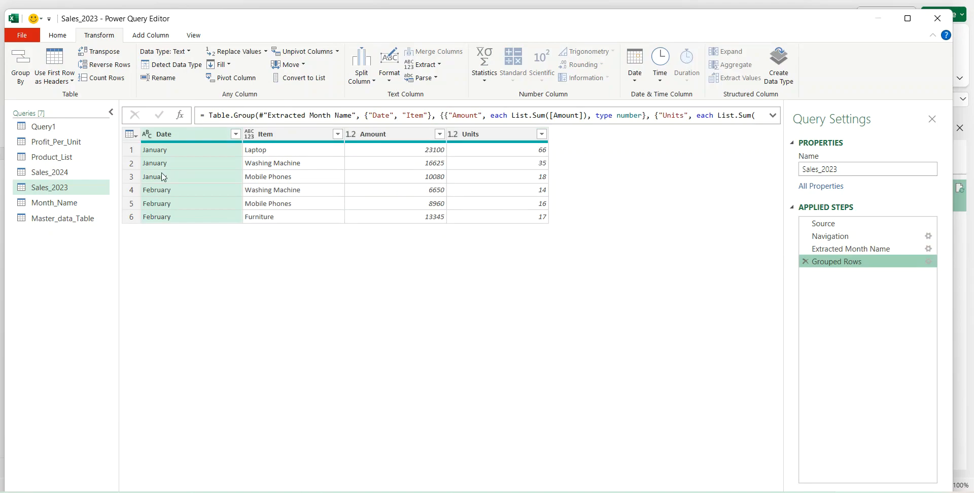
Transform the Date column of the Sales_2024 query into the name of the month
left_click(84, 174)
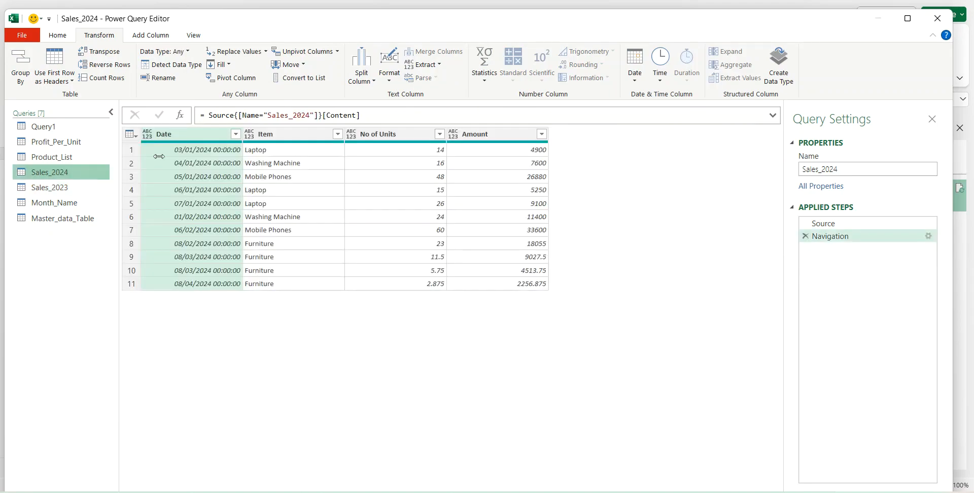
left_click(187, 138)
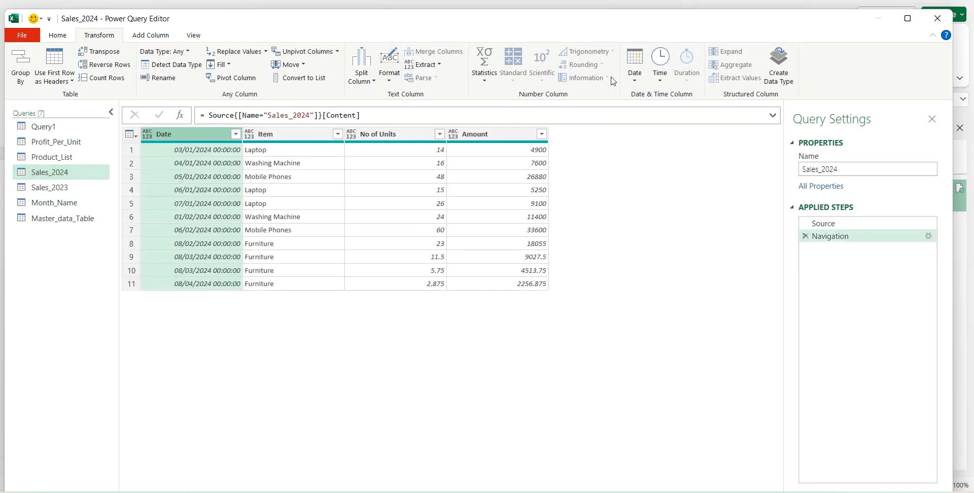
left_click(635, 77)
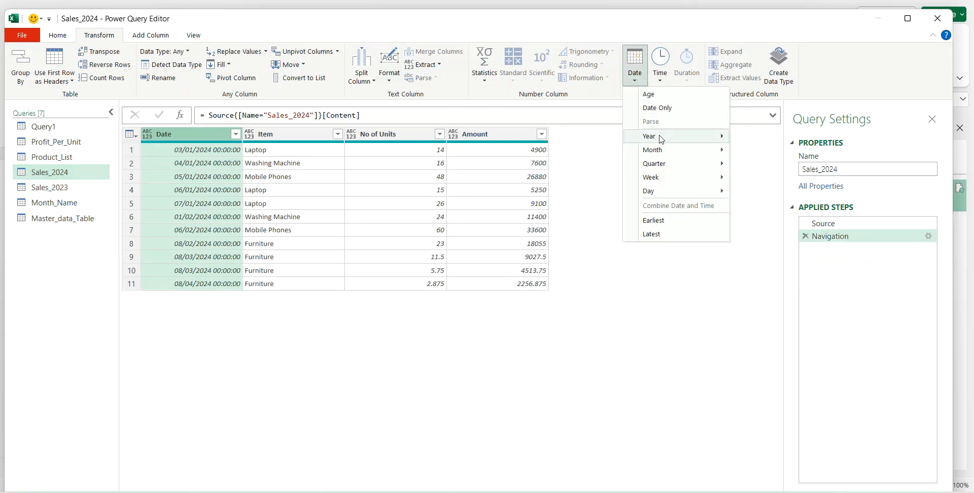
mouse_move(666, 152)
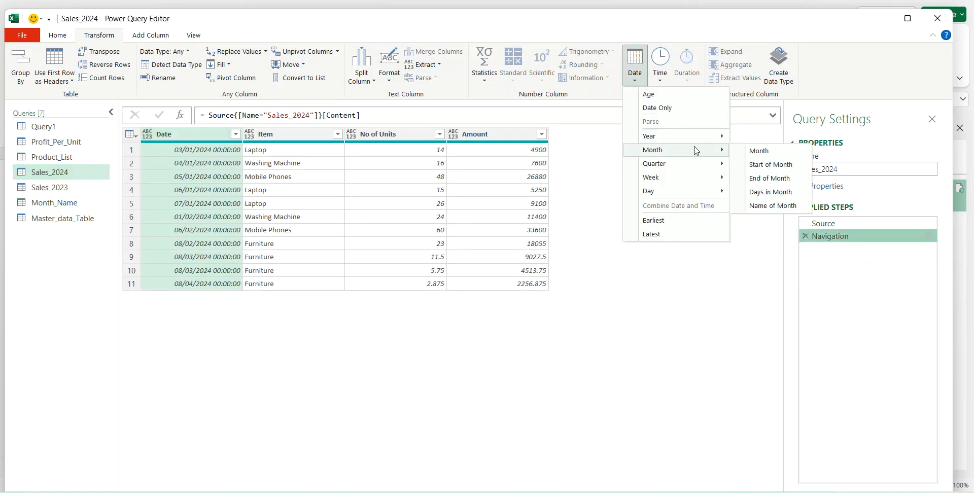
left_click(763, 205)
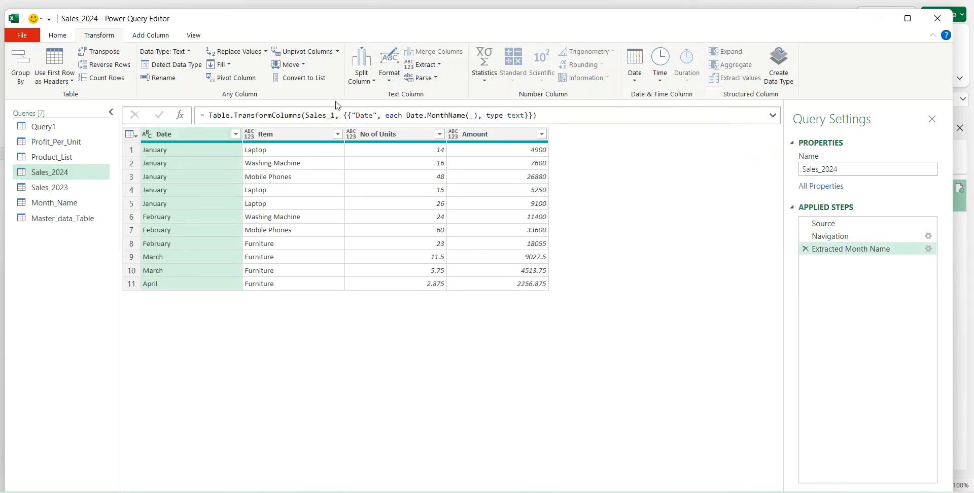
Set up an advanced Group By on Sales_2024 with only Date and Item as grouping columns, removing any surplus grouping
left_click(20, 64)
left_click(338, 197)
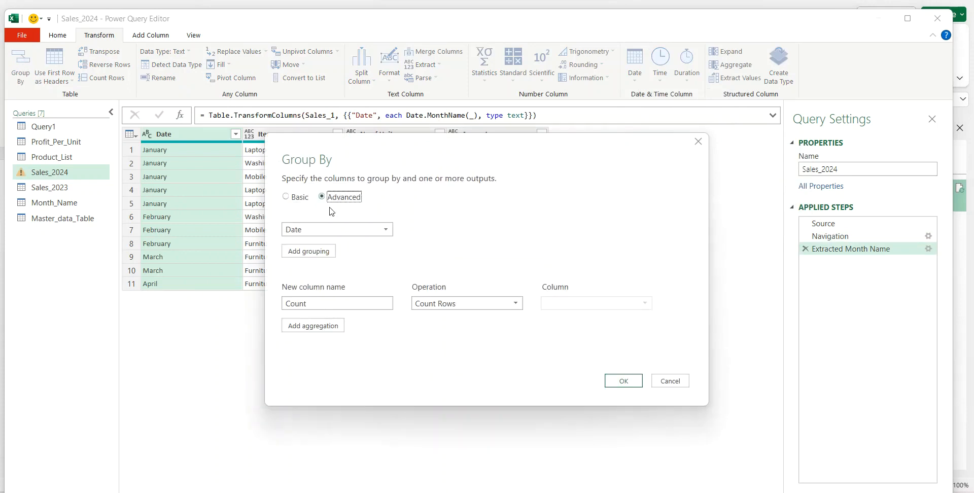
left_click(310, 251)
left_click(305, 271)
left_click(301, 272)
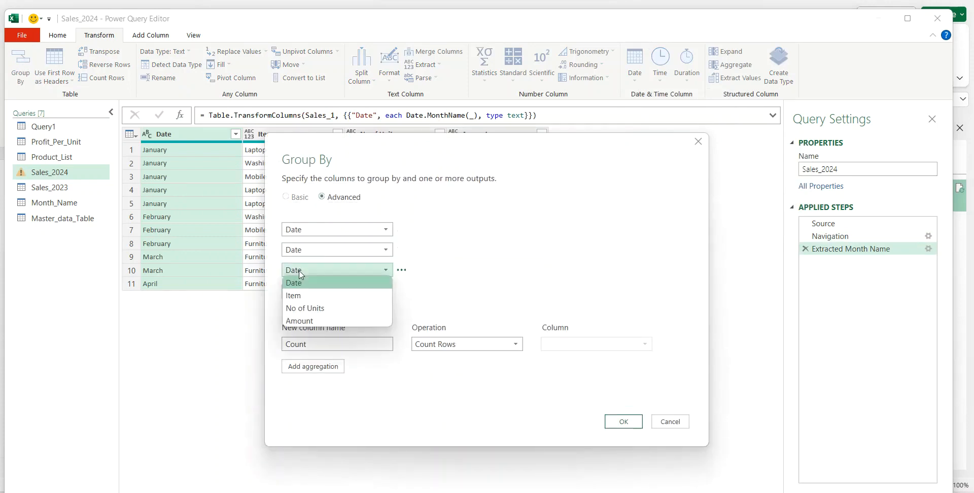
left_click(402, 270)
left_click(412, 283)
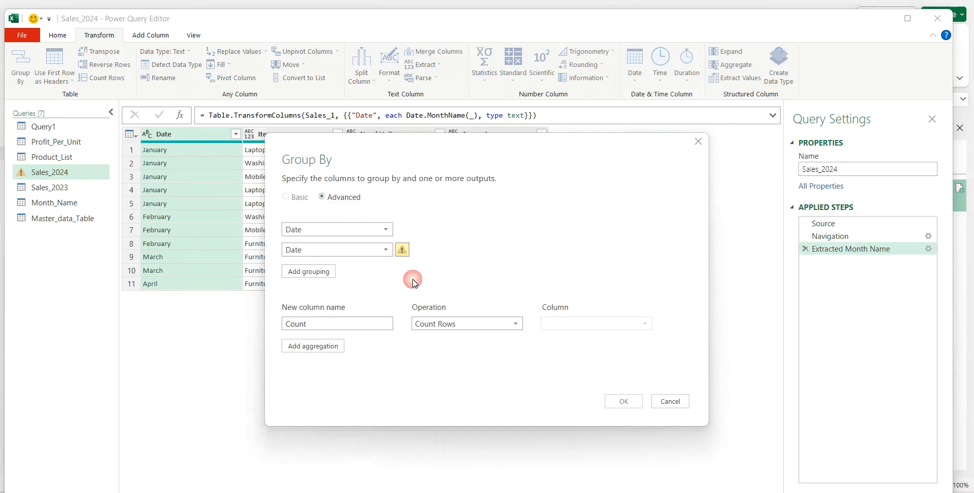
left_click(383, 250)
left_click(342, 276)
Define the first Sales_2024 aggregation as a new column Amount that sums the Amount column
double_click(299, 324)
type("Am")
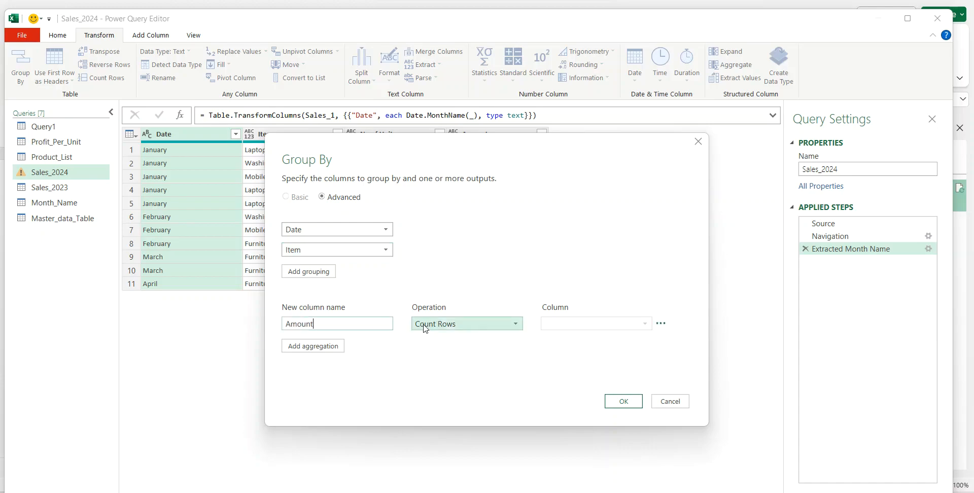
left_click(457, 323)
left_click(441, 335)
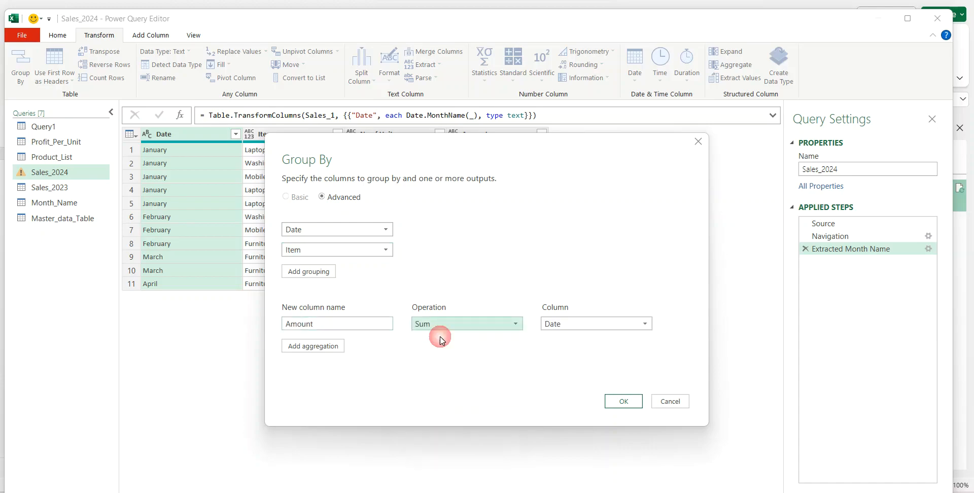
left_click(548, 324)
left_click(552, 376)
Add a second aggregation named Units that sums No of Units, and apply the grouping to Sales_2024
left_click(300, 345)
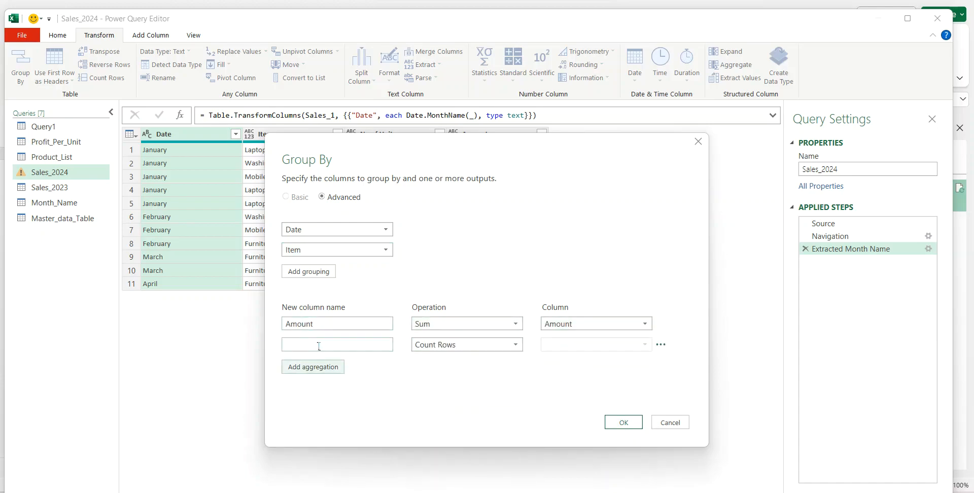
left_click(319, 345)
type("Units")
left_click(466, 344)
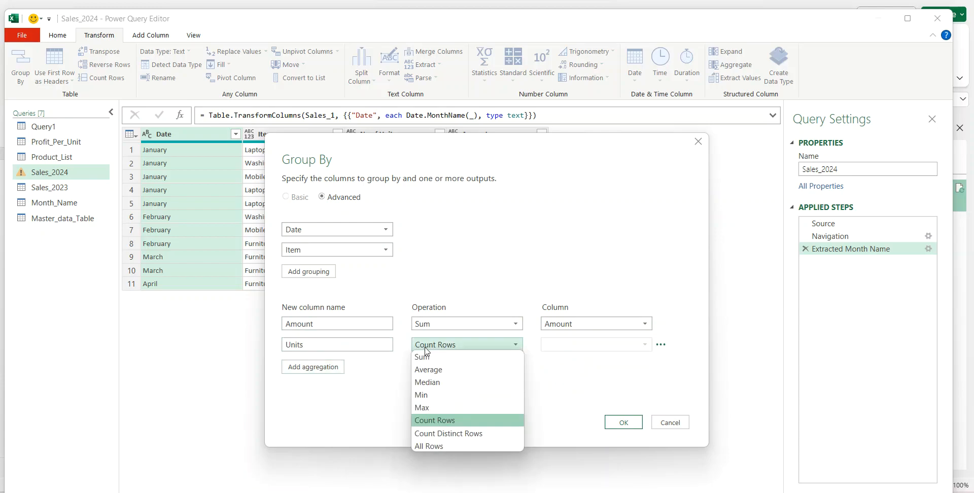
left_click(502, 355)
left_click(568, 345)
left_click(557, 382)
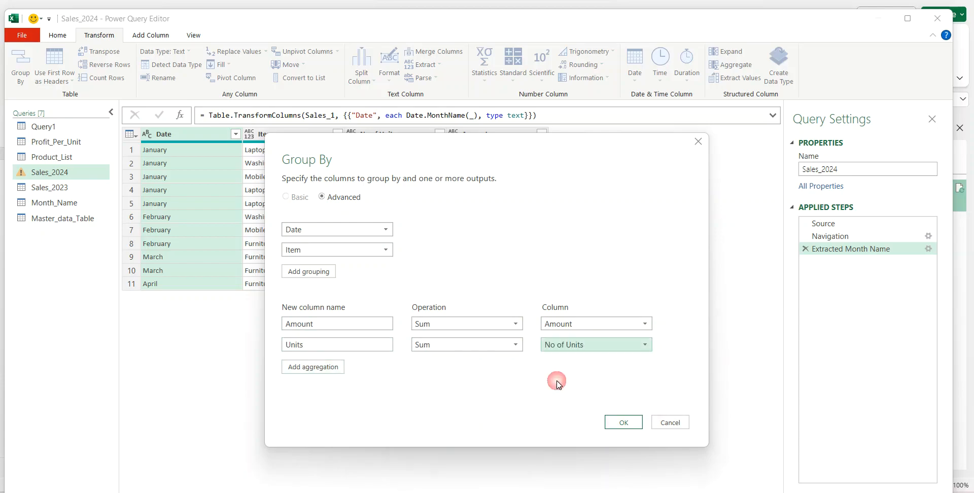
left_click(621, 422)
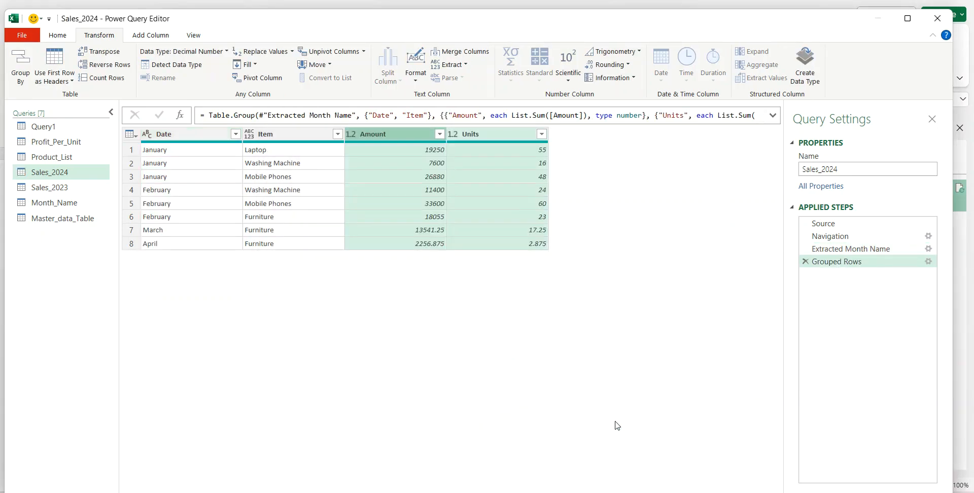
Merge Sales_2023 into Master_data_Table with a left outer join, matching Month_Name.Value to Date and Product Name to Item
left_click(81, 218)
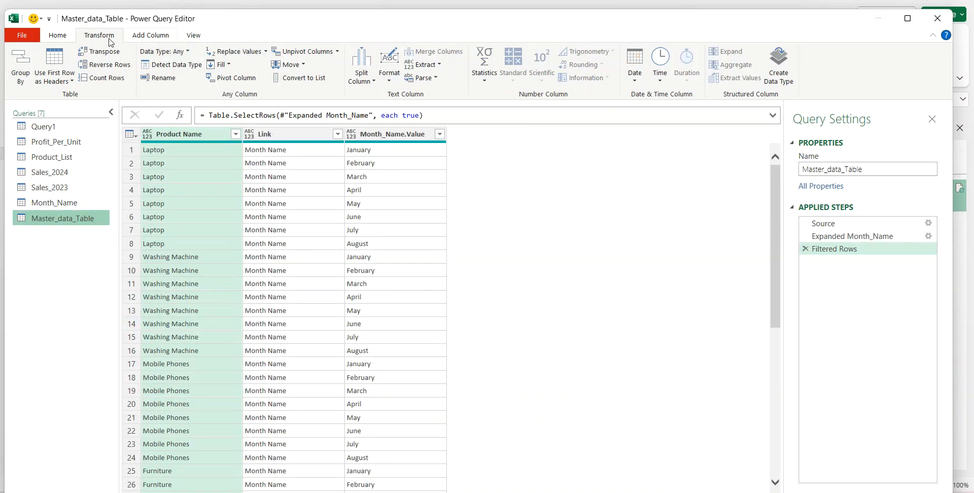
left_click(71, 38)
left_click(509, 52)
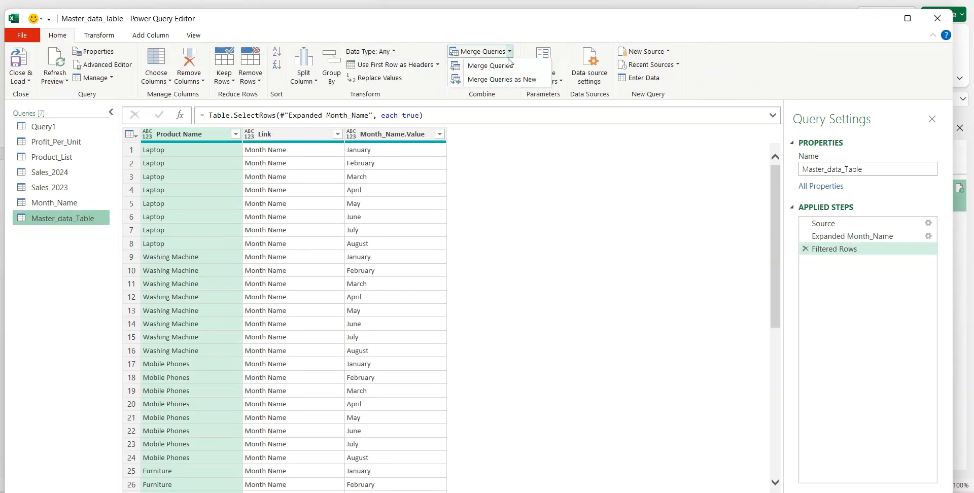
left_click(503, 66)
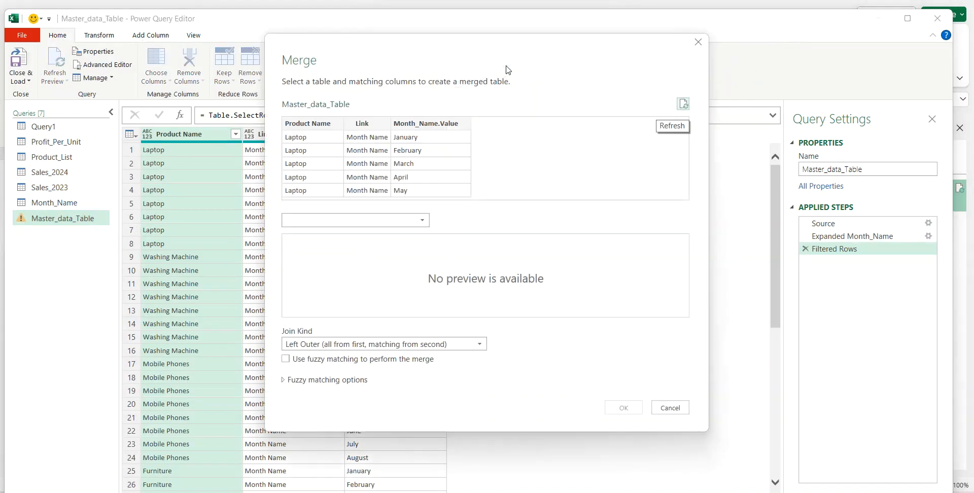
left_click(402, 221)
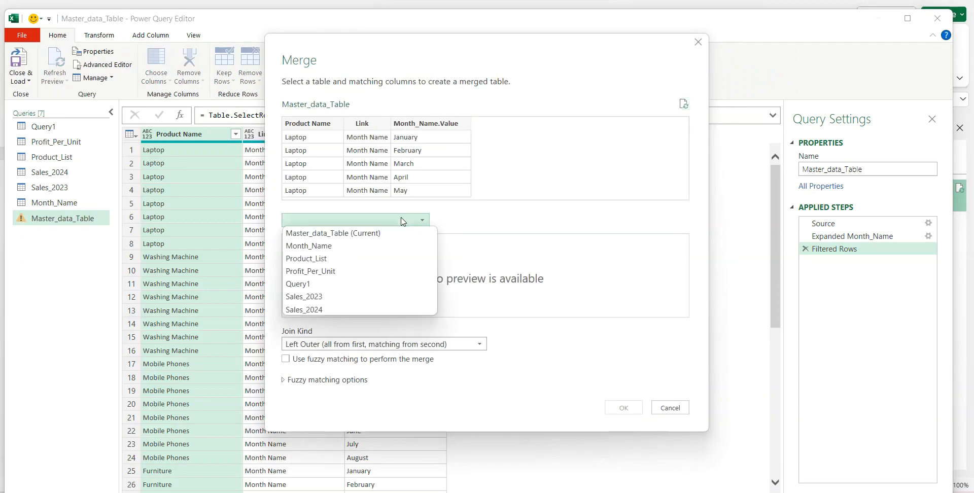
left_click(330, 297)
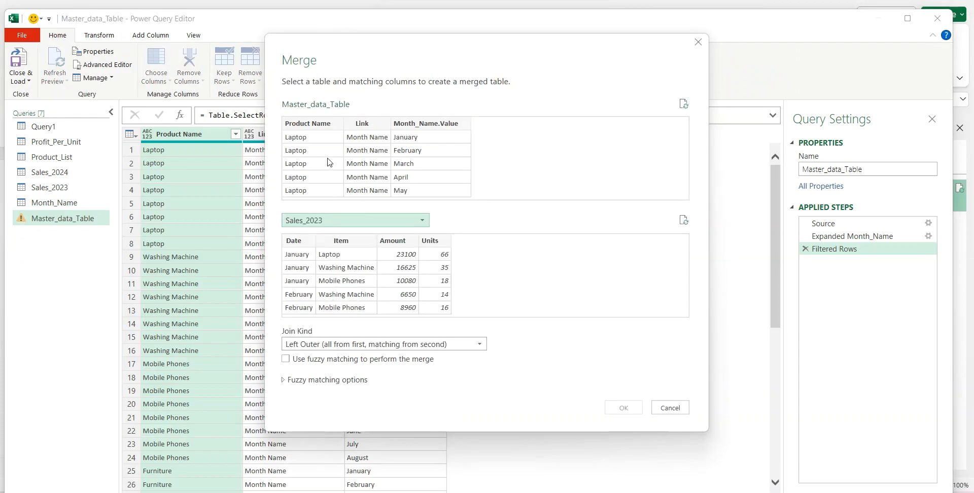
left_click(402, 125)
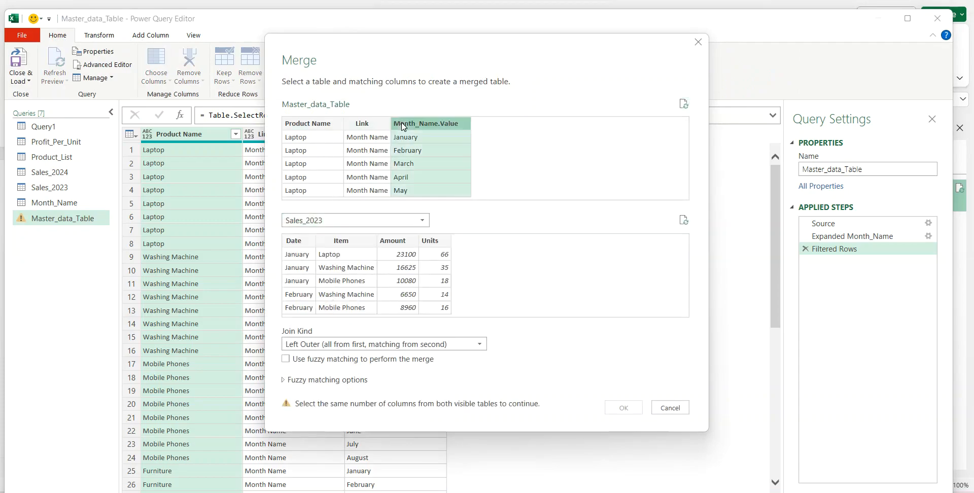
left_click(310, 126, "ctrl")
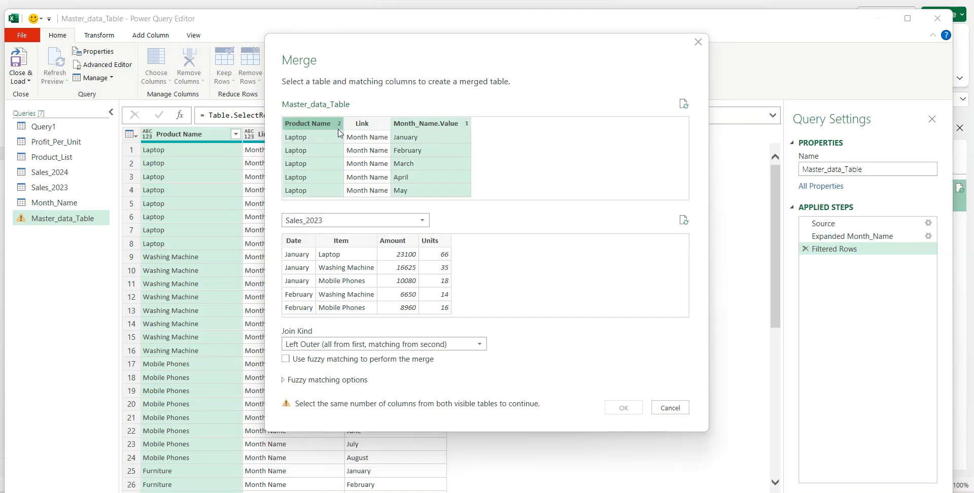
left_click(301, 242)
left_click(344, 242, "ctrl")
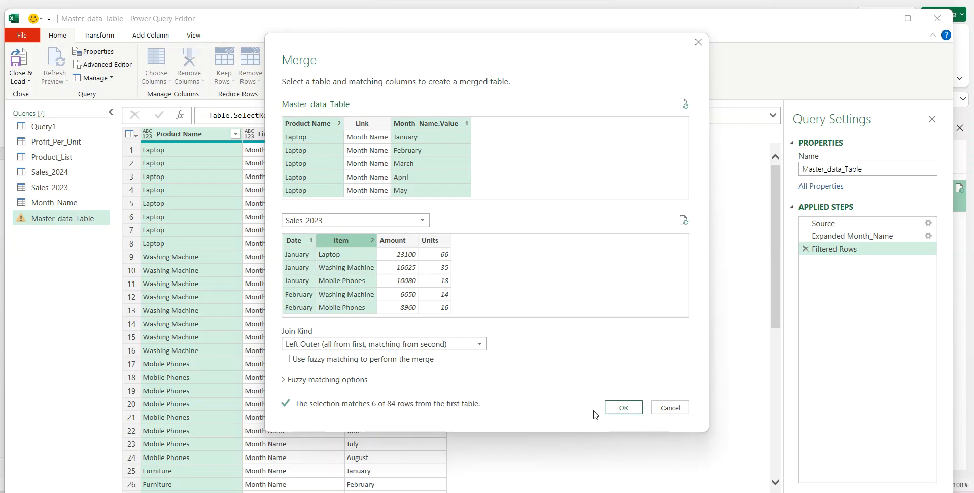
left_click(624, 408)
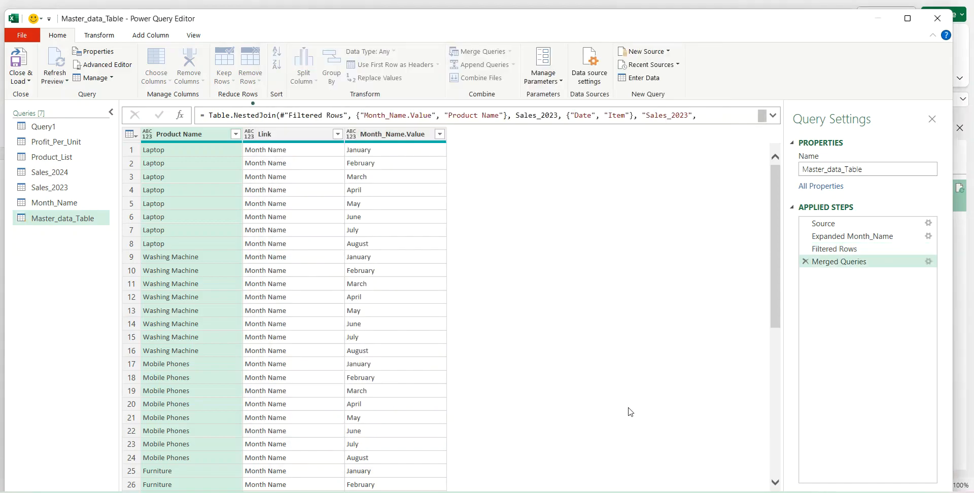
Expand the merged Sales_2023 column to only Amount and Units, keeping the original column name as prefix
left_click(542, 134)
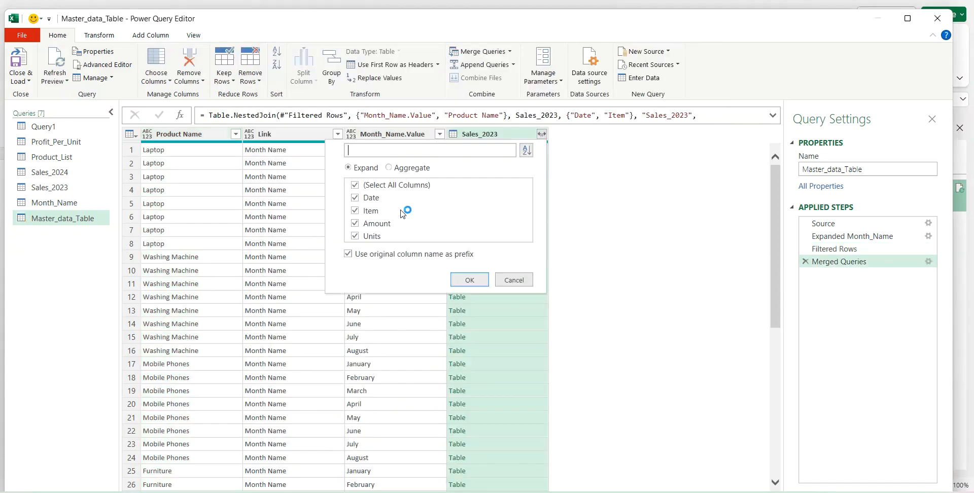
left_click(355, 197)
left_click(355, 210)
left_click(468, 280)
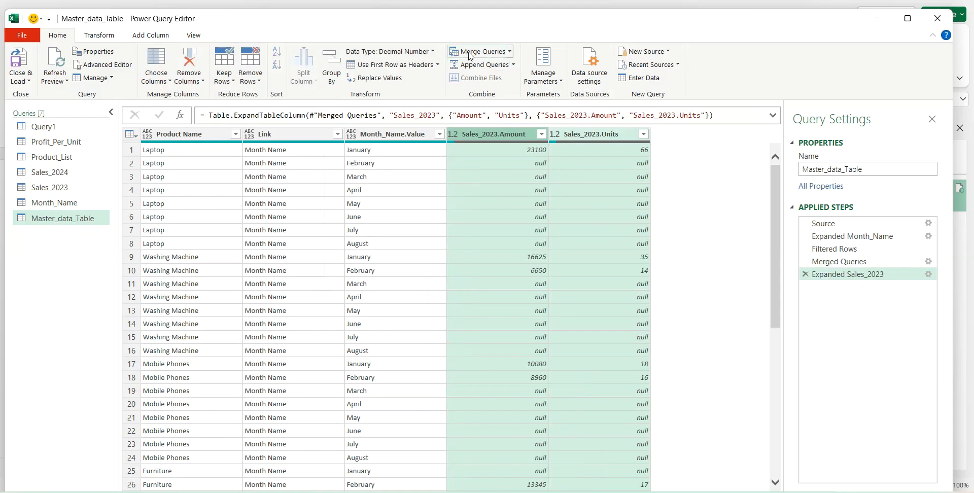
Merge Sales_2024 into Master_data_Table with a left outer join, matching Product Name to Item and Month_Name.Value to Date
left_click(470, 53)
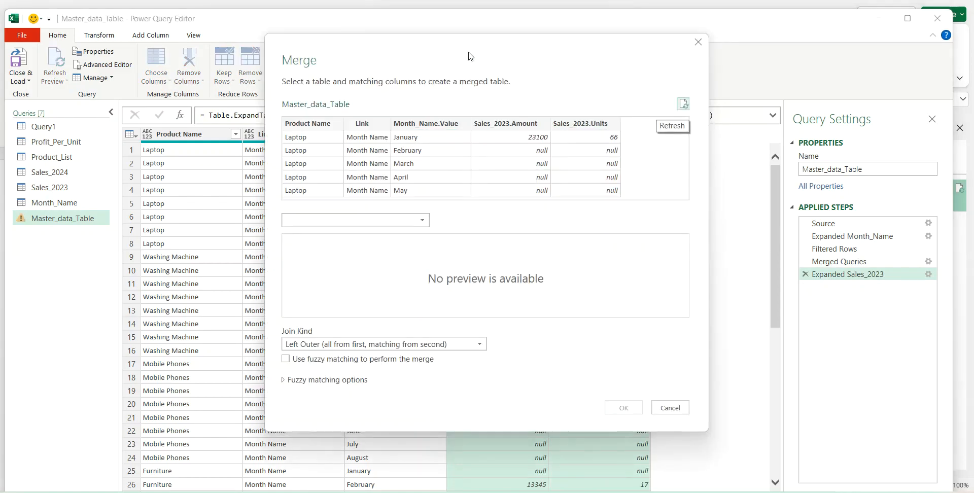
left_click(381, 223)
left_click(326, 311)
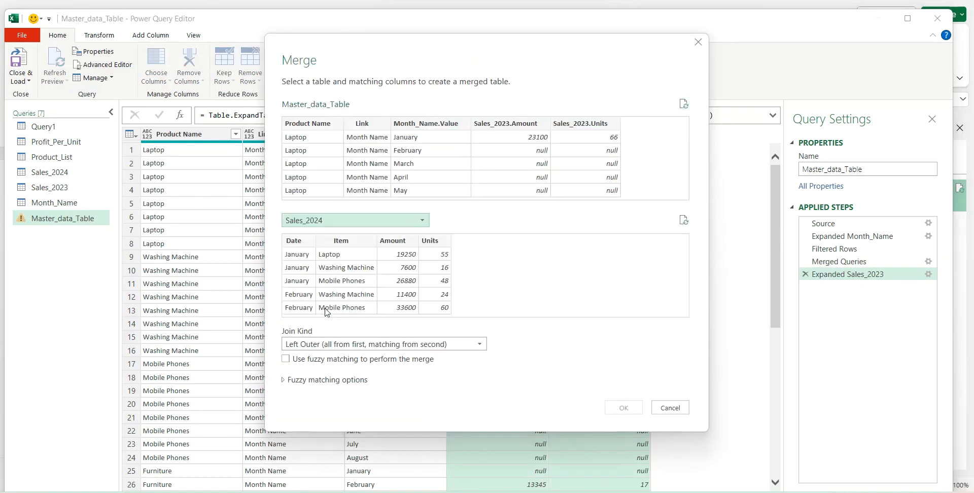
left_click(313, 127)
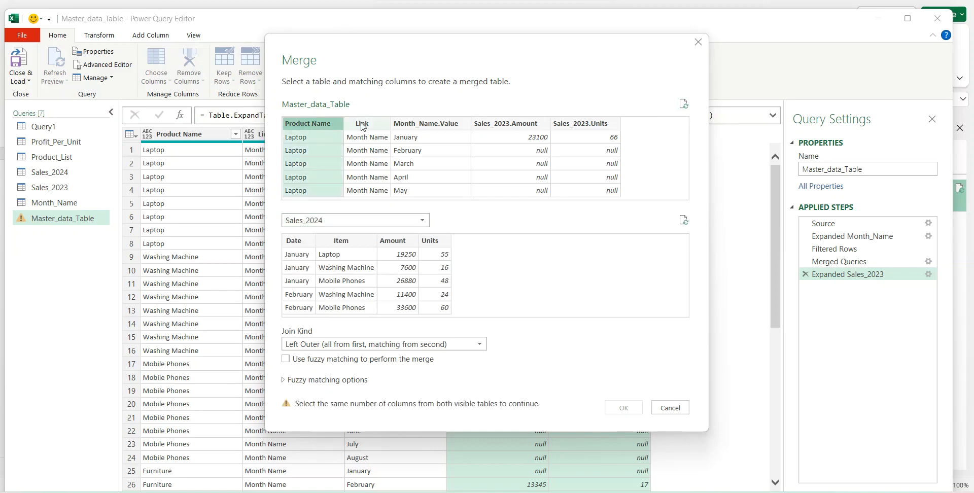
left_click(414, 125, "ctrl")
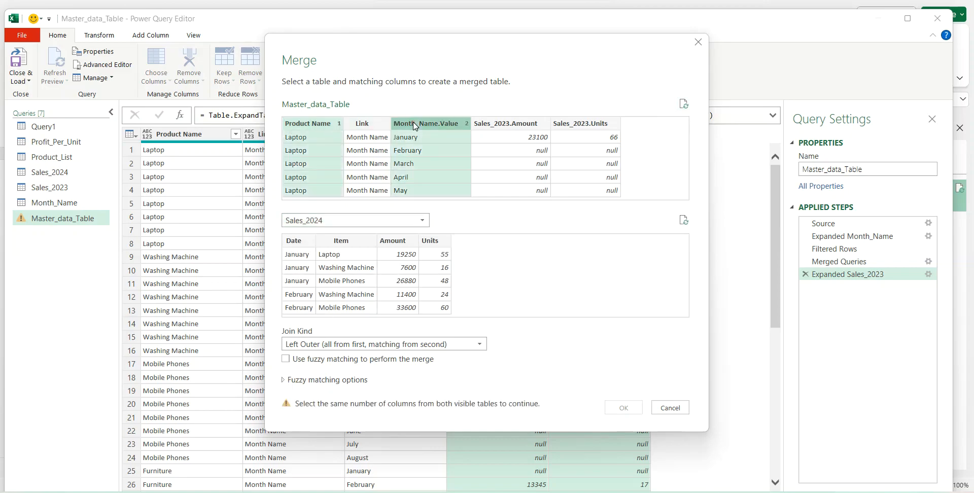
left_click(335, 242)
left_click(303, 242, "ctrl")
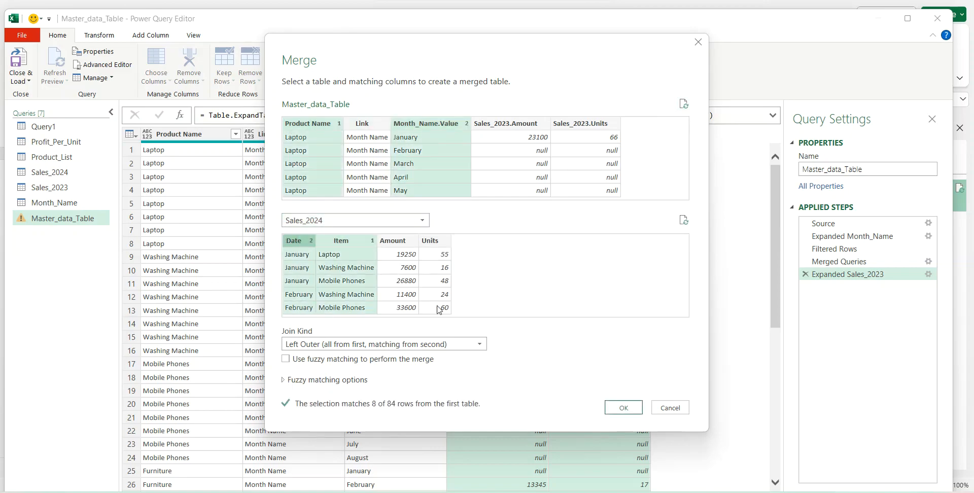
left_click(624, 407)
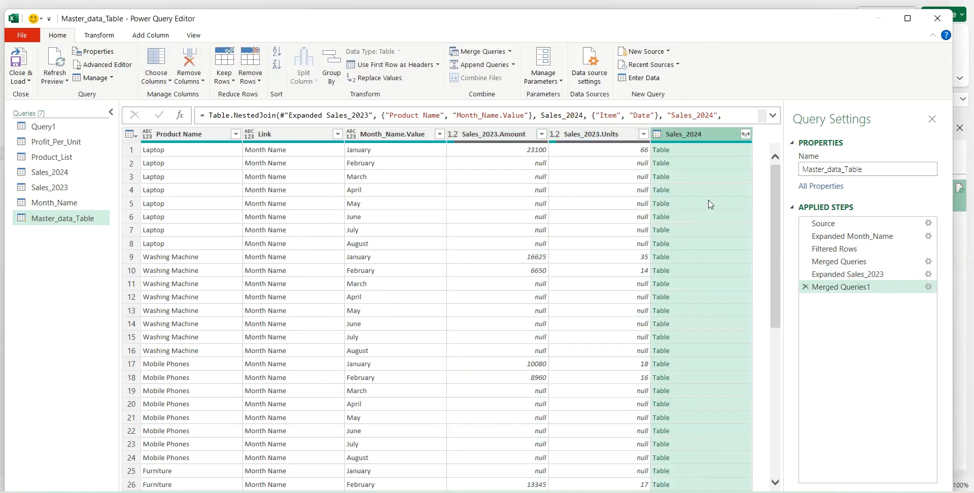
Expand the merged Sales_2024 column to only Amount and Units, keeping the original column name as prefix
left_click(745, 135)
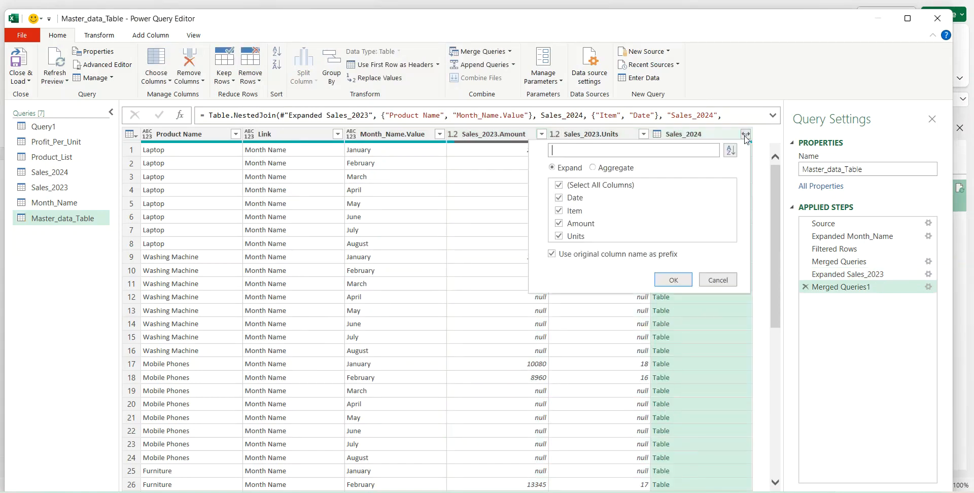
left_click(559, 198)
left_click(559, 212)
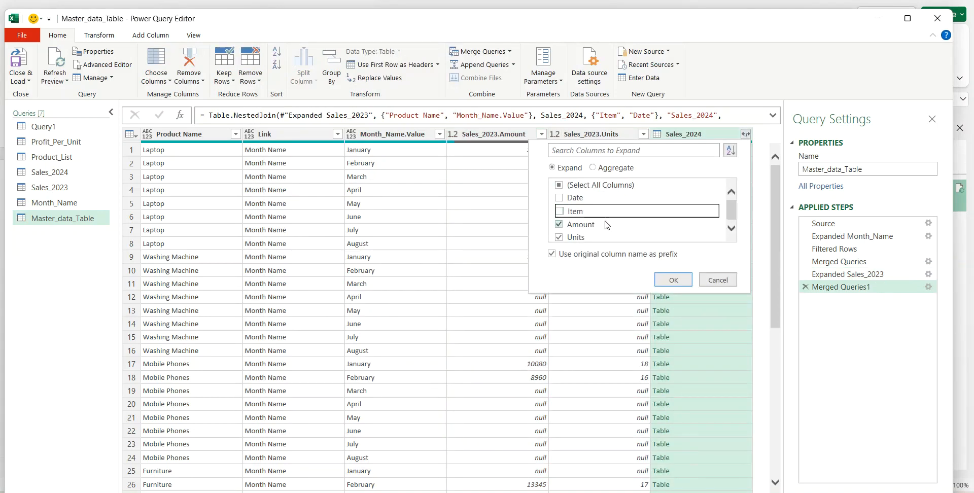
left_click(671, 280)
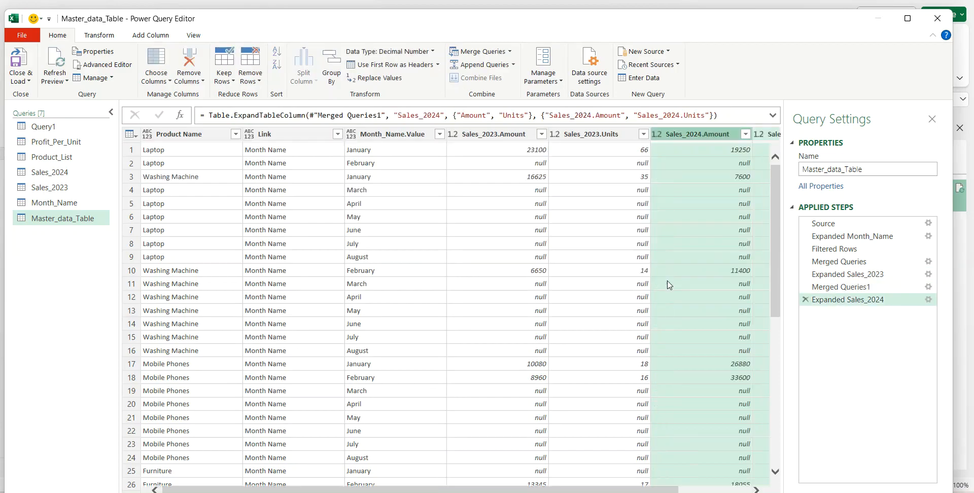
Load the new queries to the workbook as tables on new worksheets, adding the data to the Data Model
left_click(29, 81)
left_click(41, 107)
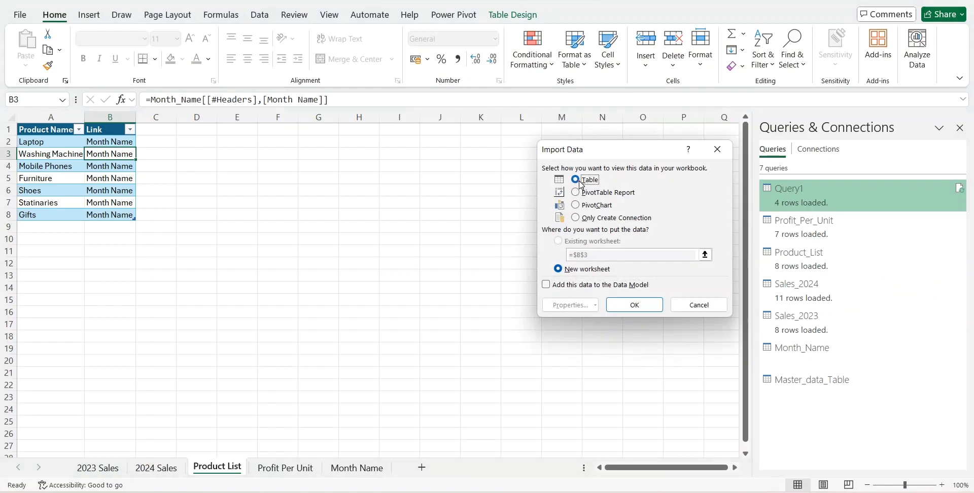
left_click(547, 285)
left_click(624, 305)
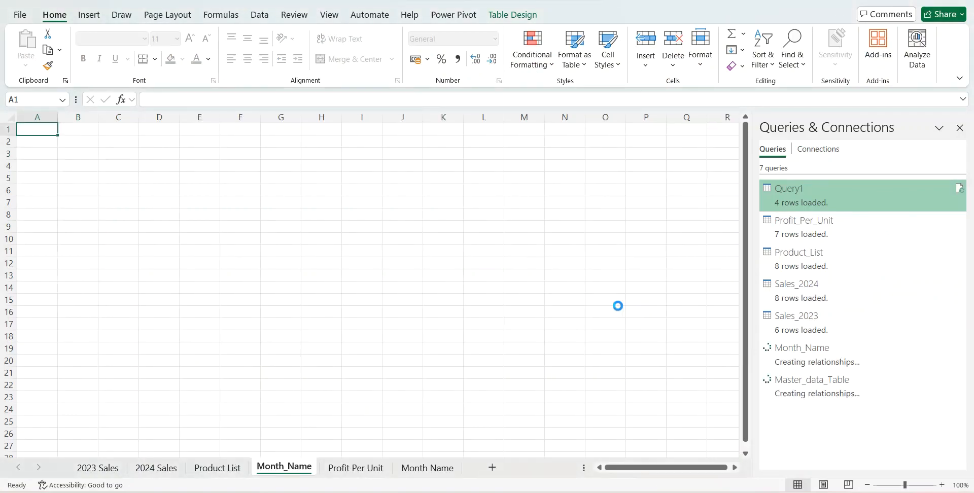
scroll(327, 288, "down", 20)
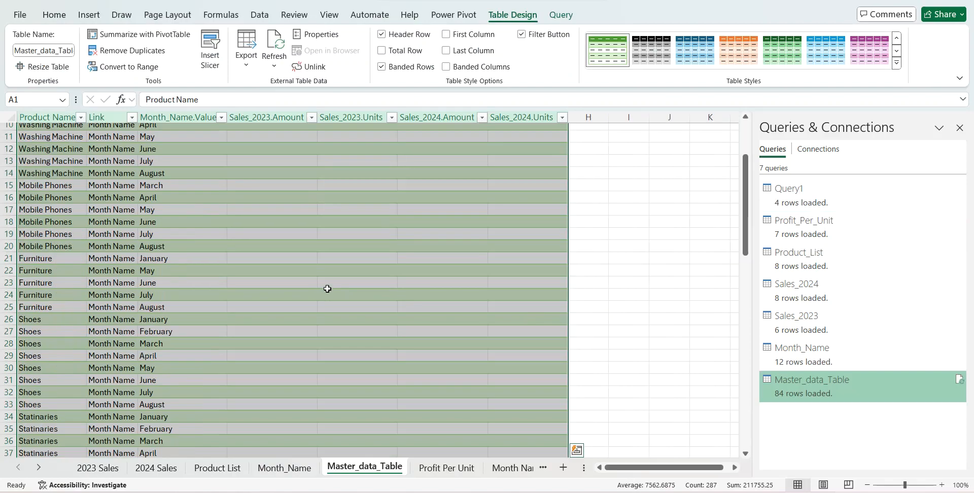
left_click_drag(271, 225, 412, 312)
scroll(433, 367, "up", 2)
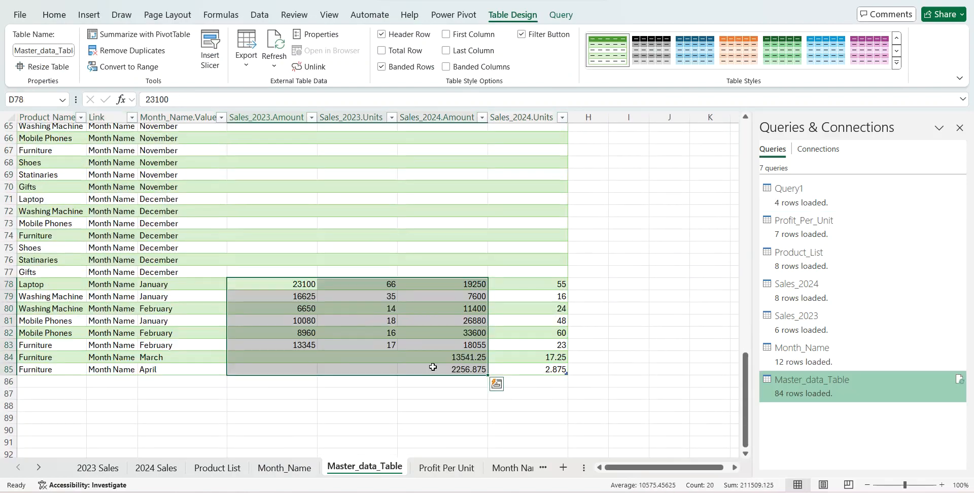
Reopen the Master_data_Table query for editing and start a custom column named Helper01
left_click(795, 398)
right_click(795, 398)
left_click(819, 281)
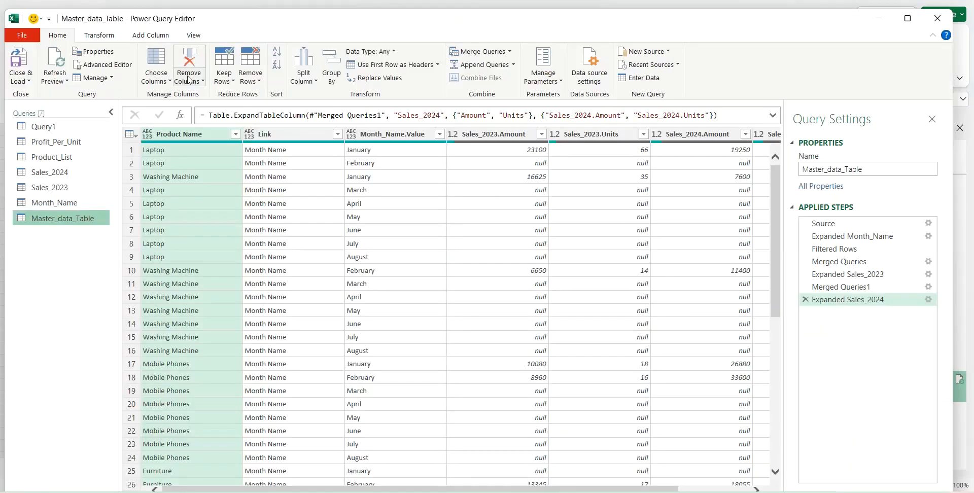
left_click(157, 38)
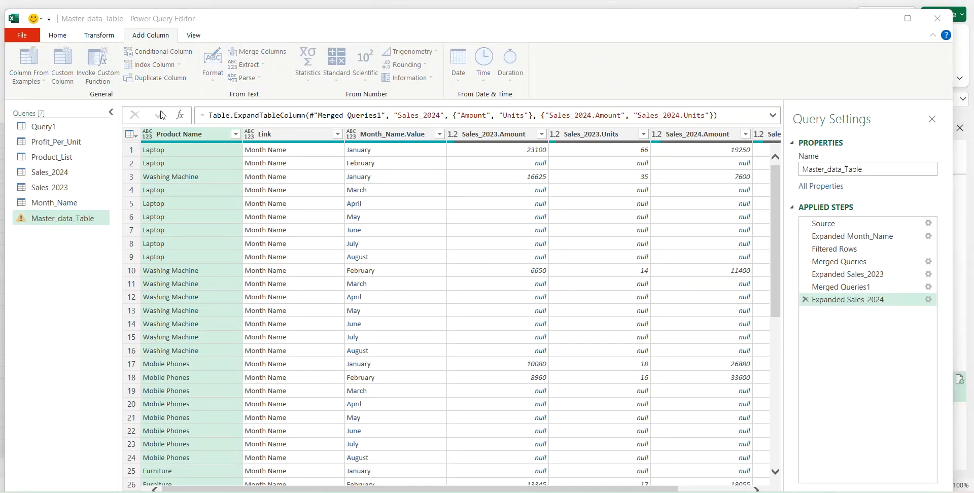
left_click_drag(317, 171, 283, 177)
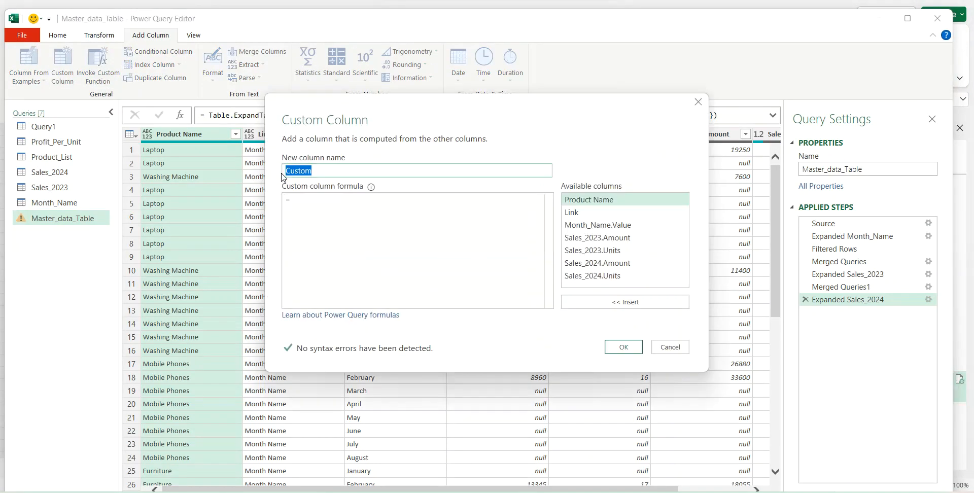
type("Helper01")
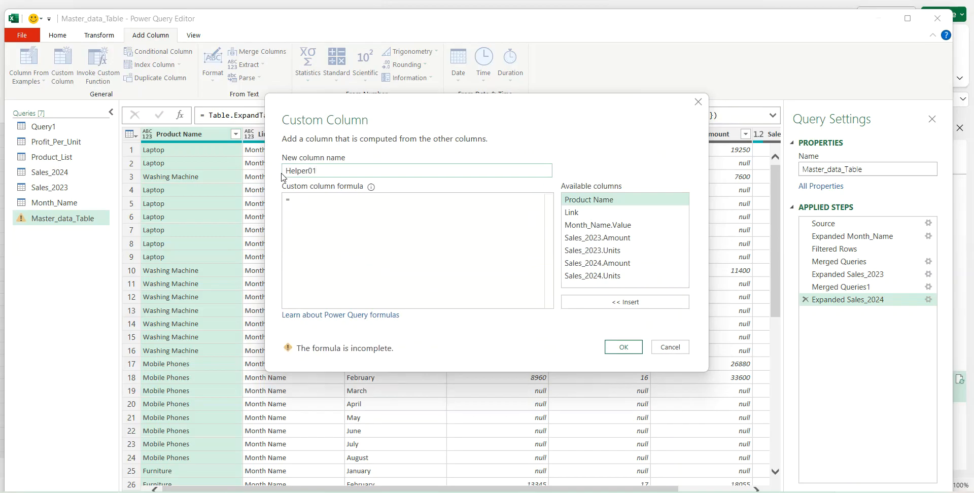
Define Helper01 with the formula [Sales_2023.Amount]+[Sales_2024.Amount] and add the column to Master_data_Table
left_click(300, 195)
left_click(301, 199)
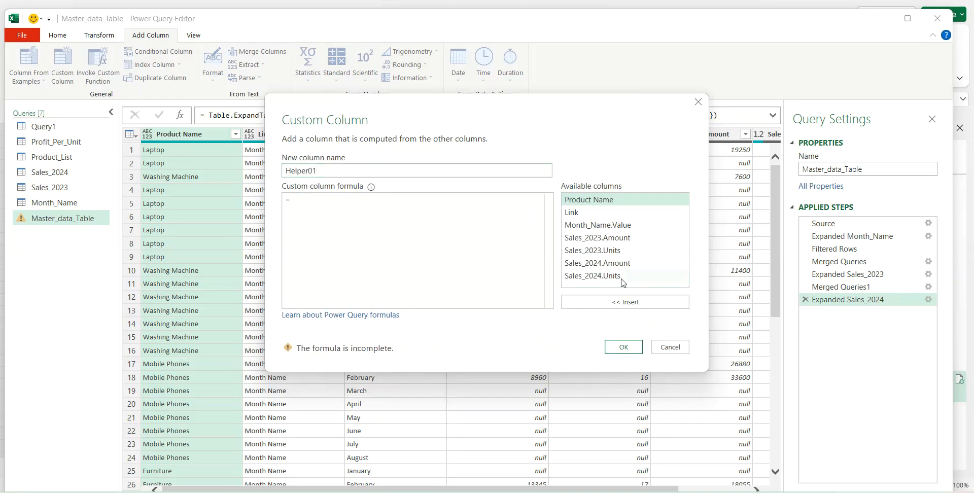
left_click(614, 238)
left_click(616, 302)
type("+")
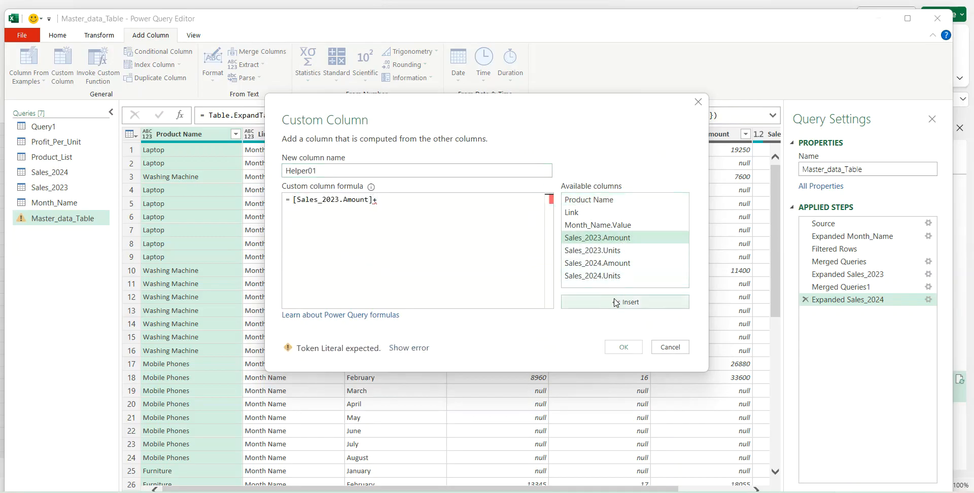
left_click(611, 263)
left_click(600, 304)
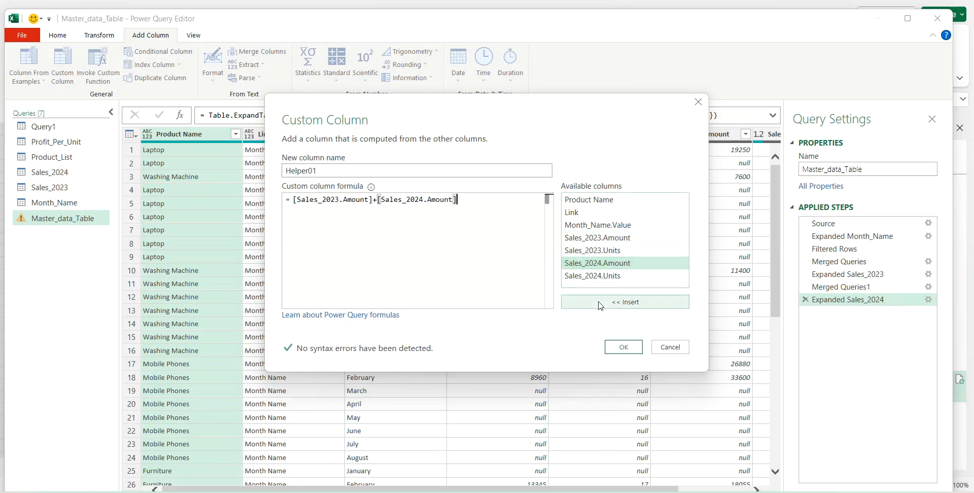
left_click(614, 347)
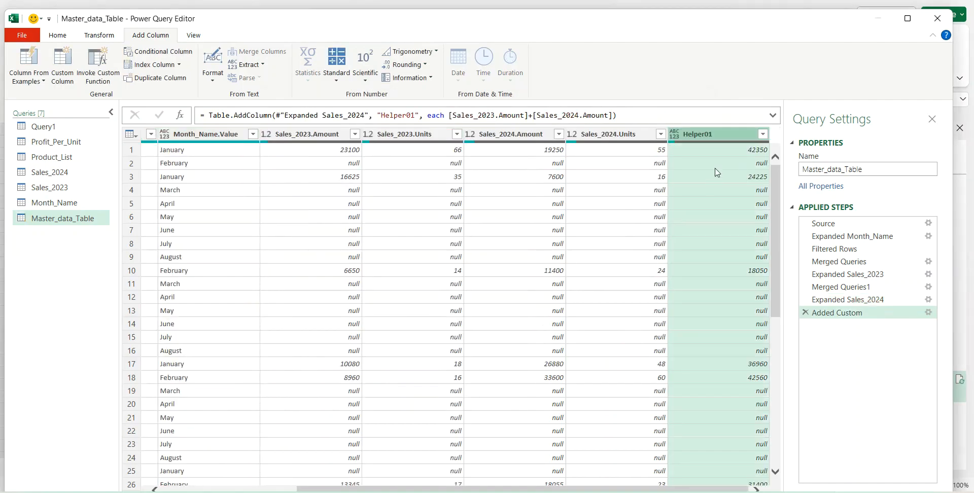
Filter the Helper01 column to exclude null rows
left_click(763, 135)
left_click(583, 280)
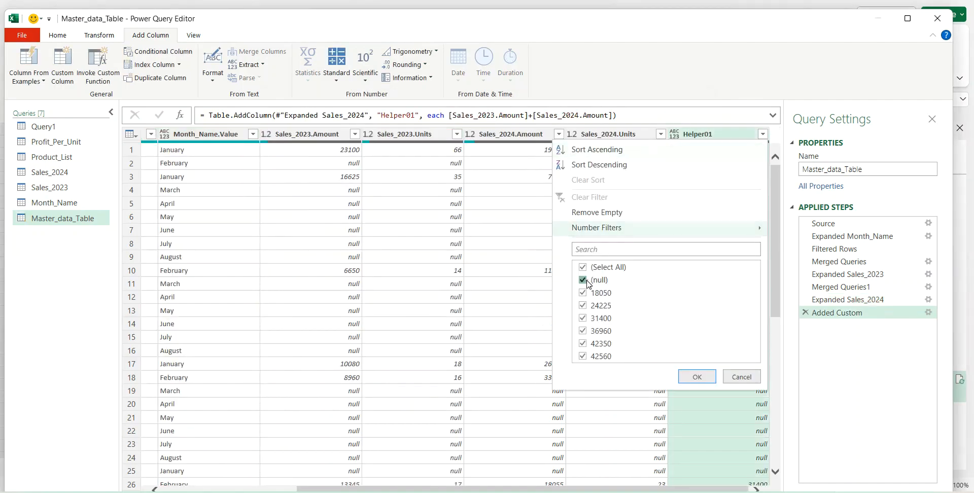
left_click(696, 376)
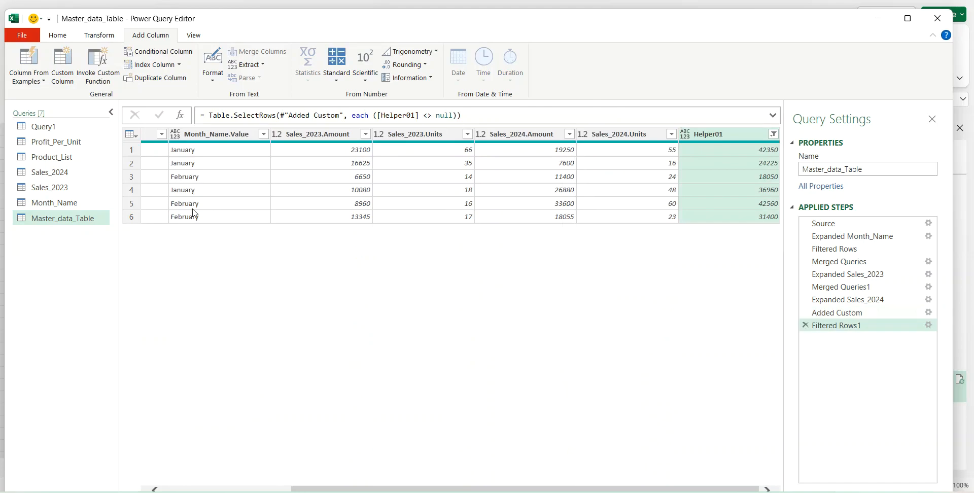
Include the null rows again in the Helper01 column filter
left_click(773, 134)
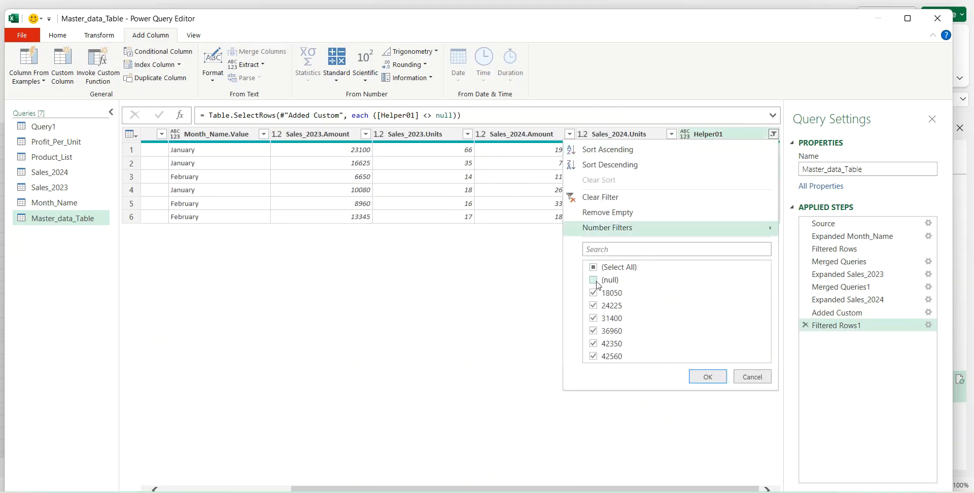
left_click(703, 376)
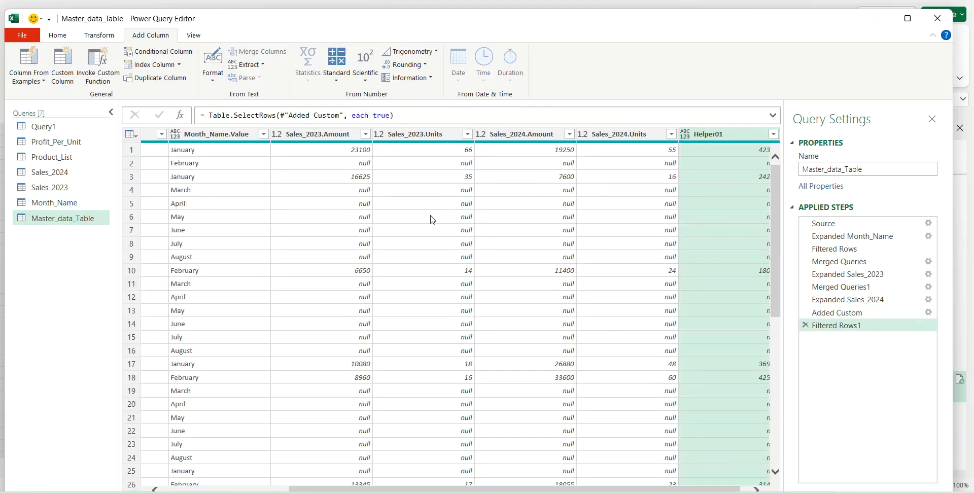
Filter the Month_Name.Value column to show only March and April
left_click(264, 134)
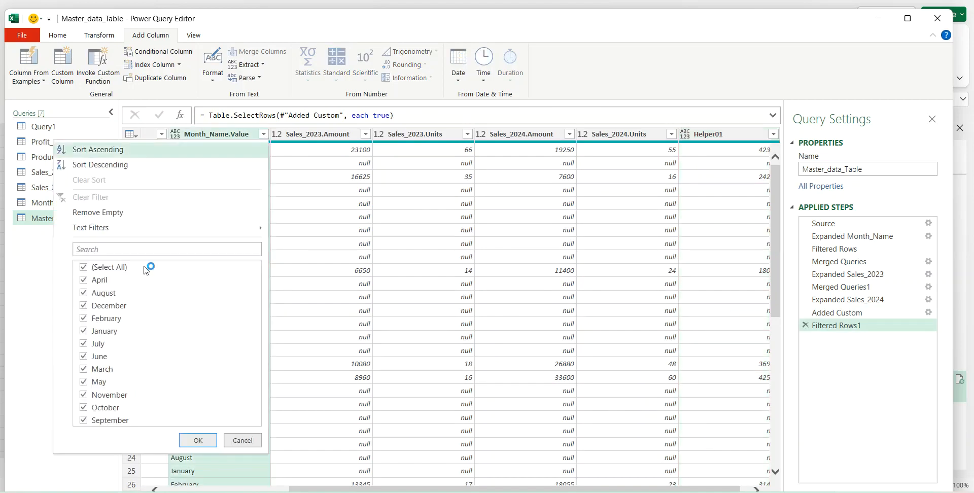
left_click(84, 268)
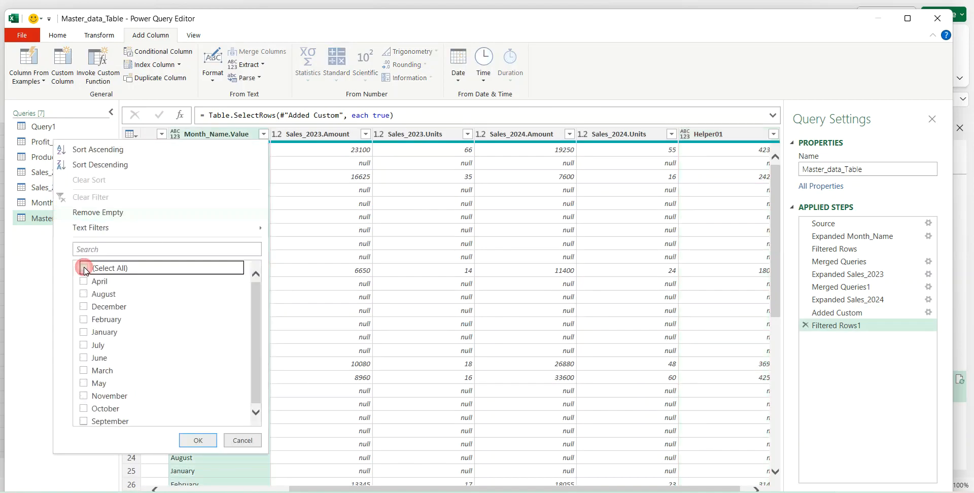
left_click(84, 371)
left_click(83, 280)
left_click(188, 440)
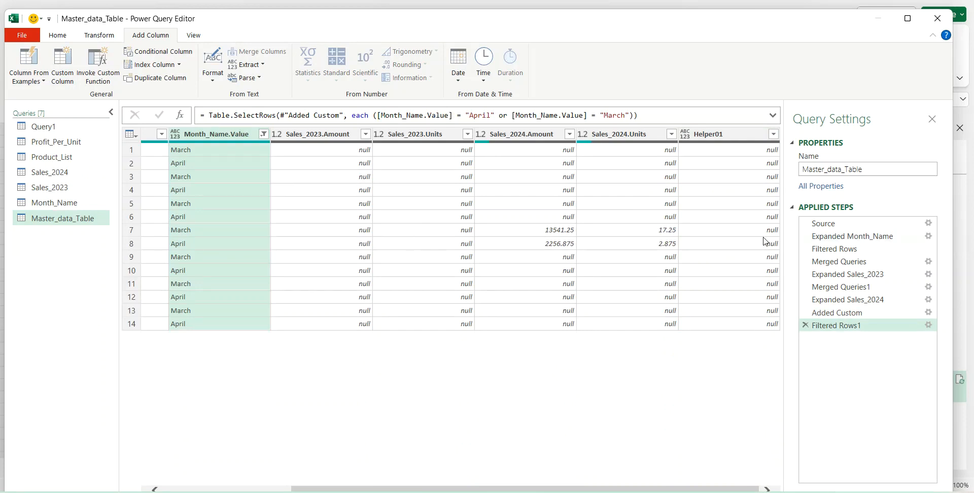
Reselect all months in the Month_Name.Value filter
left_click(264, 134)
left_click(84, 268)
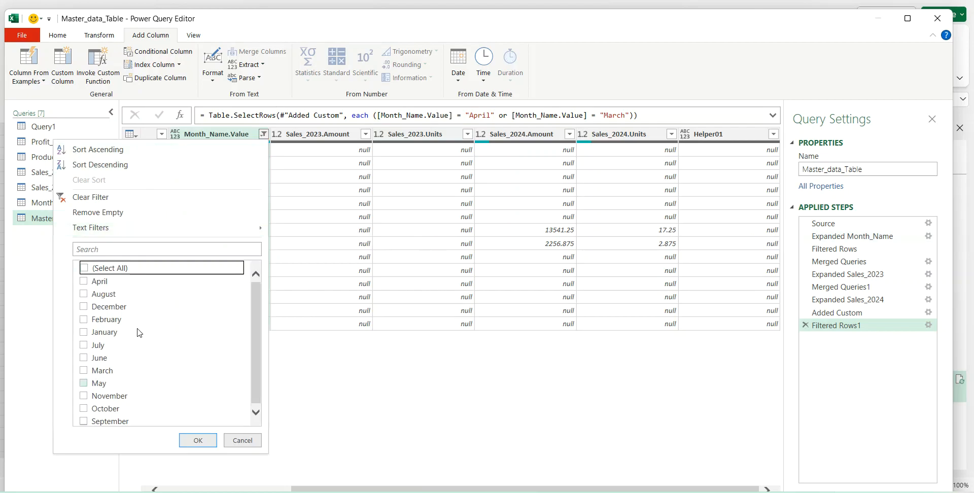
left_click(84, 268)
left_click(198, 441)
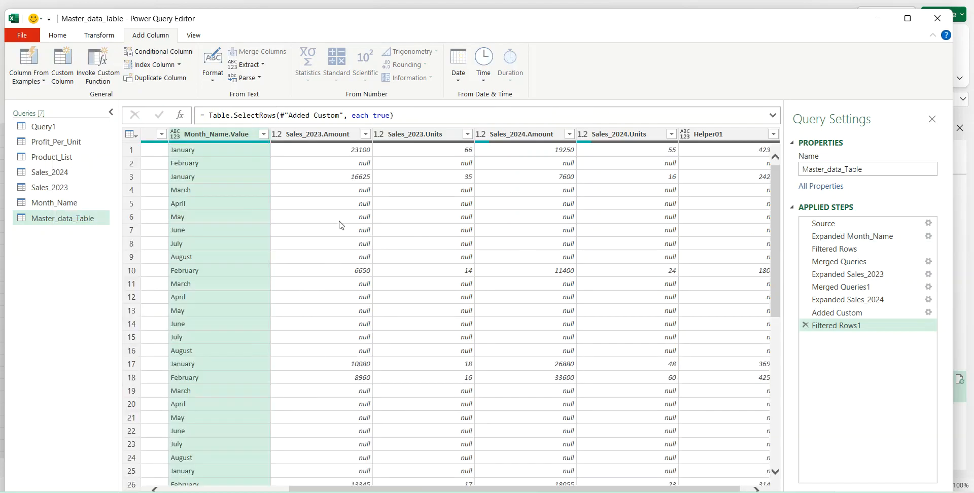
Replace null values with 0 in the Sales_2023.Amount column
left_click(332, 134)
right_click(333, 133)
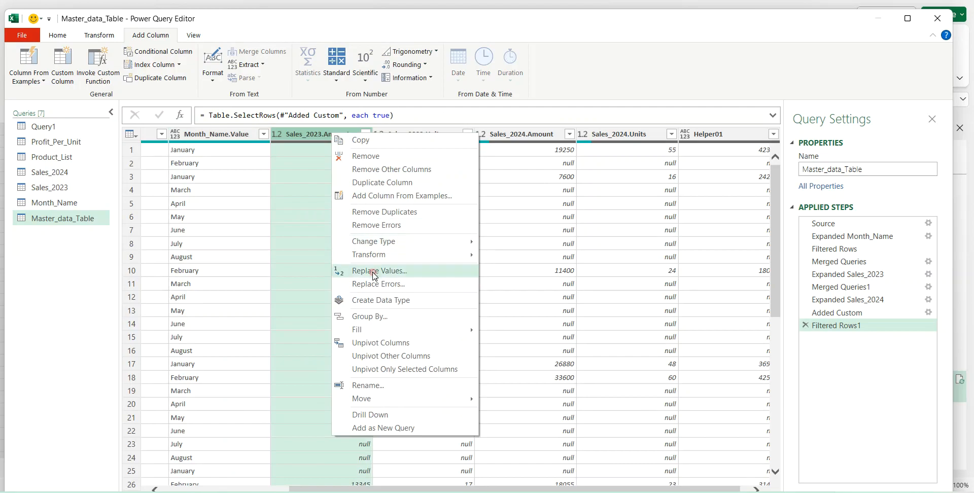
left_click(361, 270)
type("n")
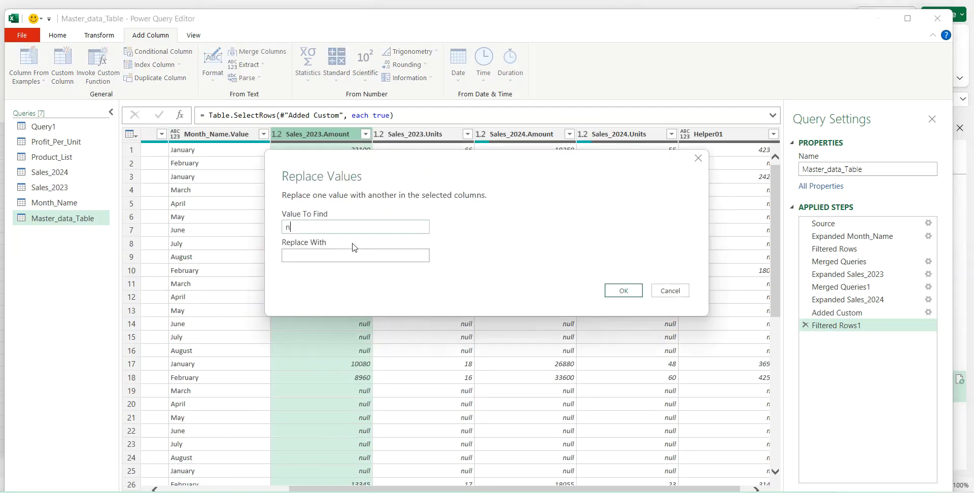
type("ull,")
type("0")
left_click(623, 290)
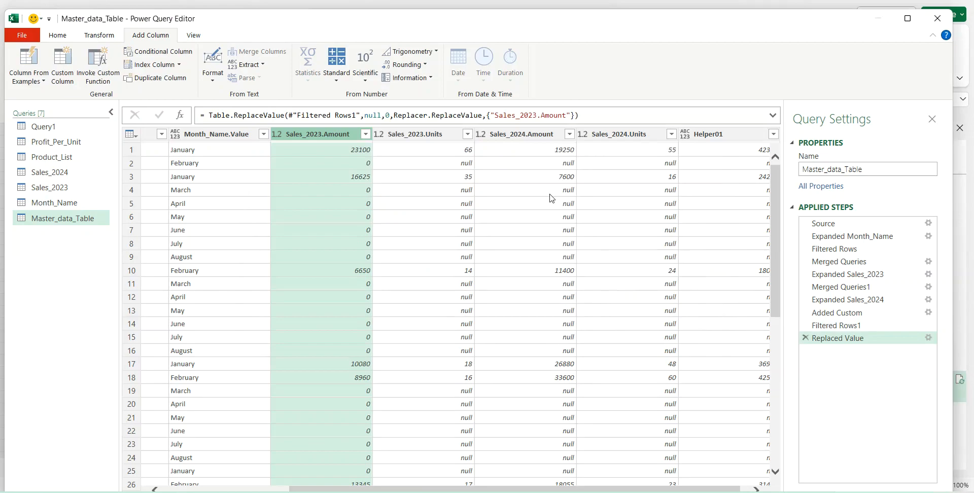
Replace null values with 0 in the Sales_2024.Amount column and move the Added Custom step below both replacement steps
right_click(531, 136)
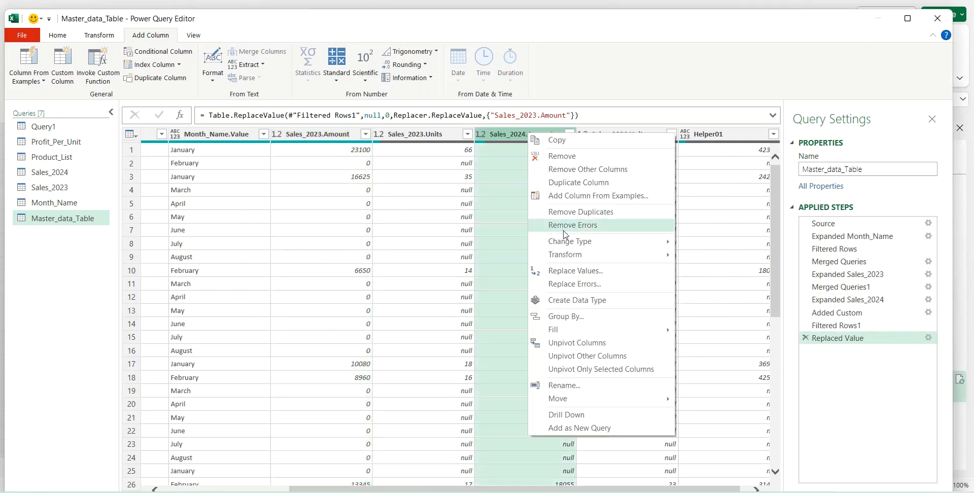
left_click(566, 274)
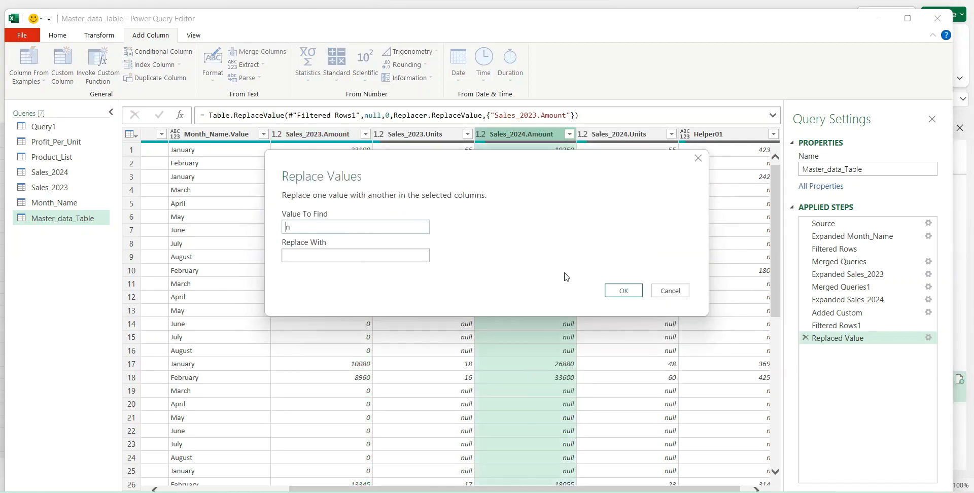
left_click(414, 256)
left_click(624, 288)
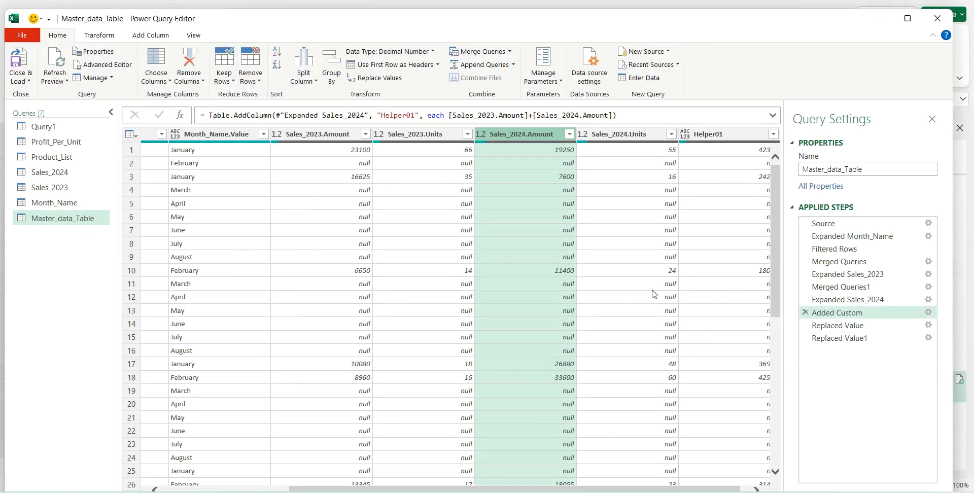
left_click_drag(809, 315, 825, 346)
left_click(770, 147)
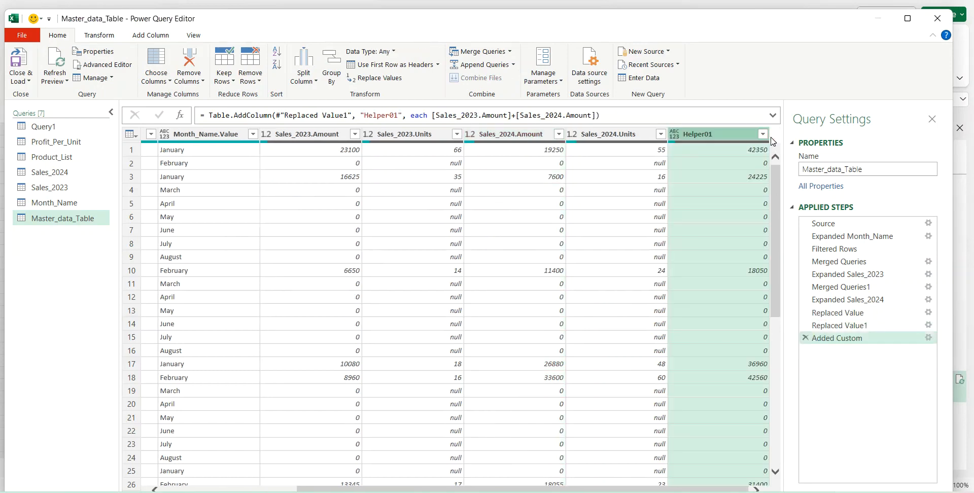
Filter the Helper01 column to exclude 0, and load Master_data_Table back to the workbook
left_click(763, 134)
left_click(583, 281)
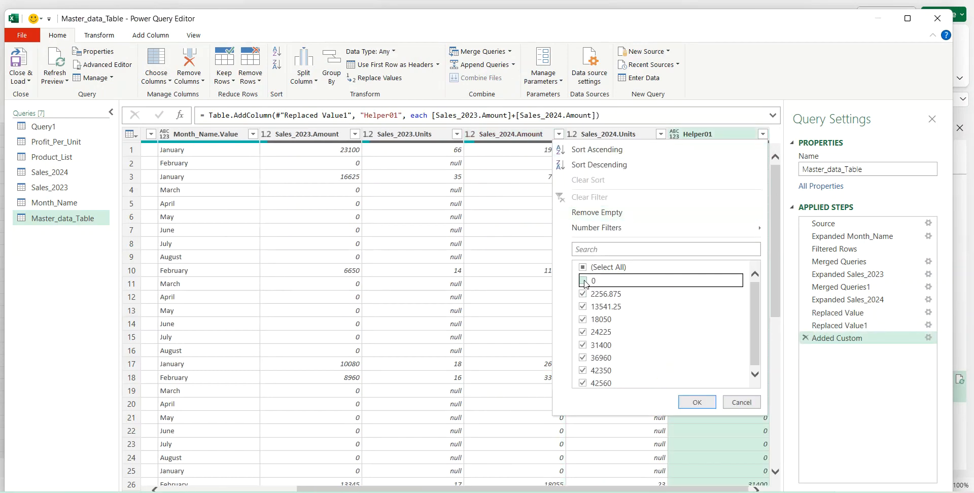
left_click(698, 404)
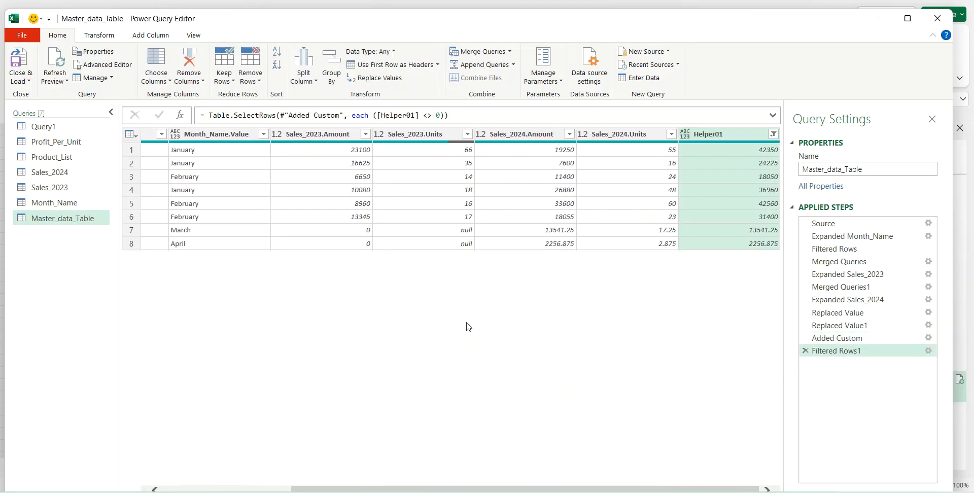
left_click(19, 81)
left_click(35, 94)
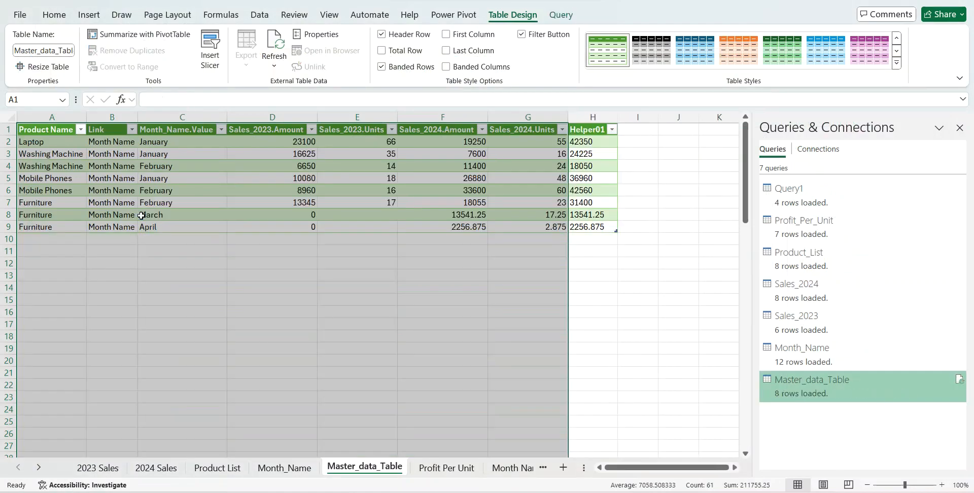
Copy the 08 April 2024 Furniture row on the 2024 Sales sheet into row 13
left_click(158, 467)
left_click_drag(81, 265, 202, 262)
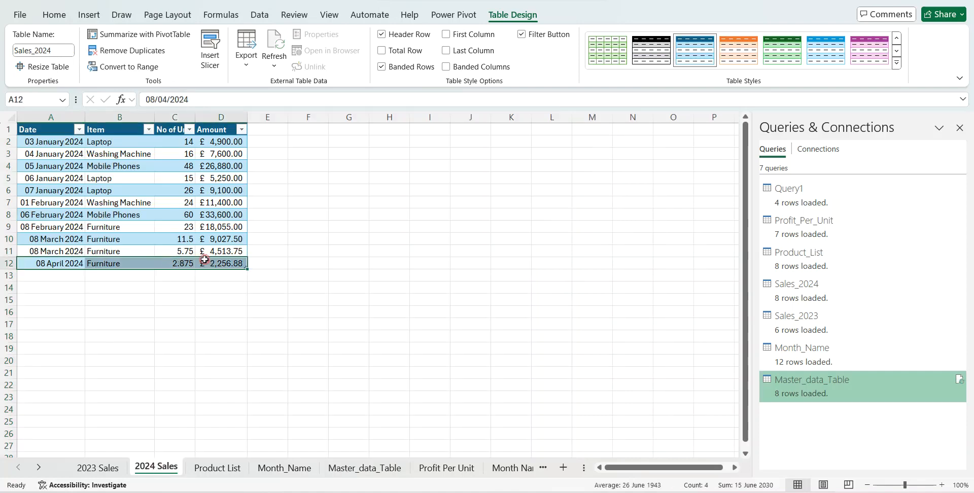
key("ctrl+c")
left_click(72, 276)
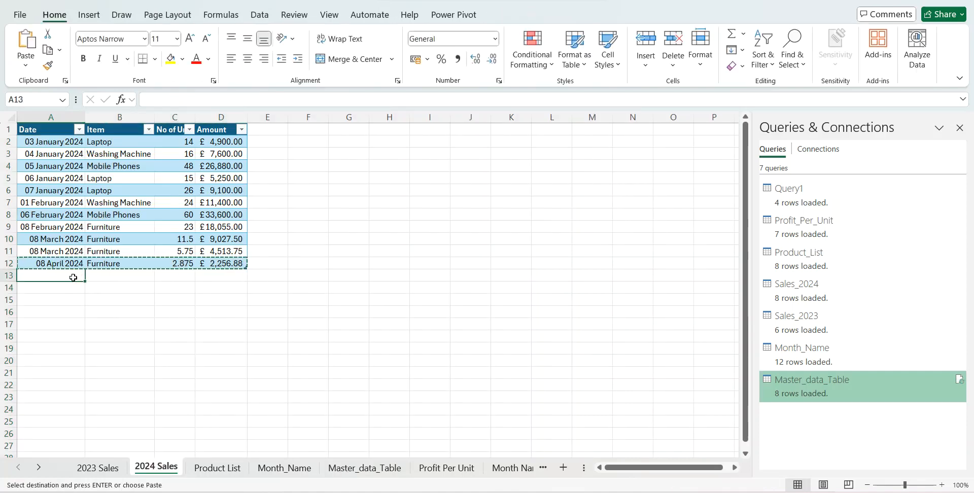
right_click(71, 276)
left_click(123, 155)
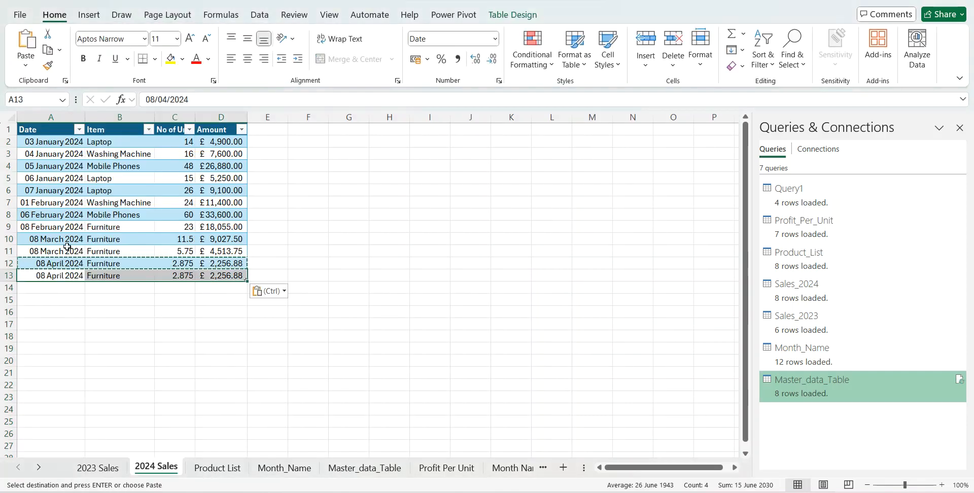
Change the date in cell A13 to 08/05/2024 and save the workbook
left_click(168, 100)
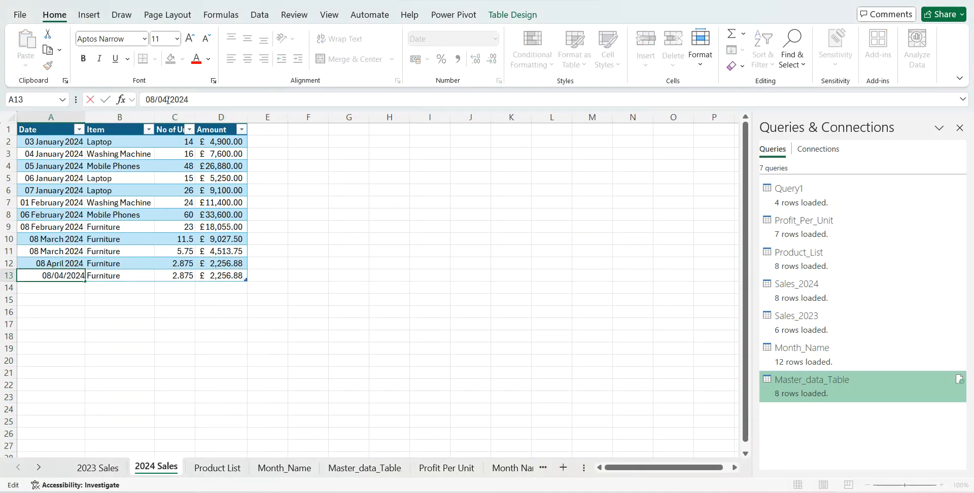
key("BackSpace")
type("5")
key("Return")
key("ctrl+s")
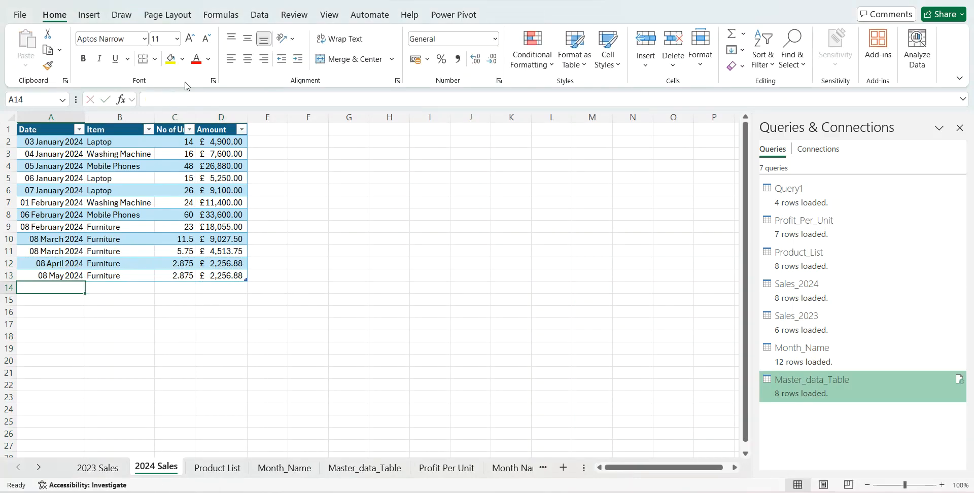
Refresh all queries and check the Master_data_Table sheet for the added Furniture sales row
left_click(260, 14)
left_click(237, 45)
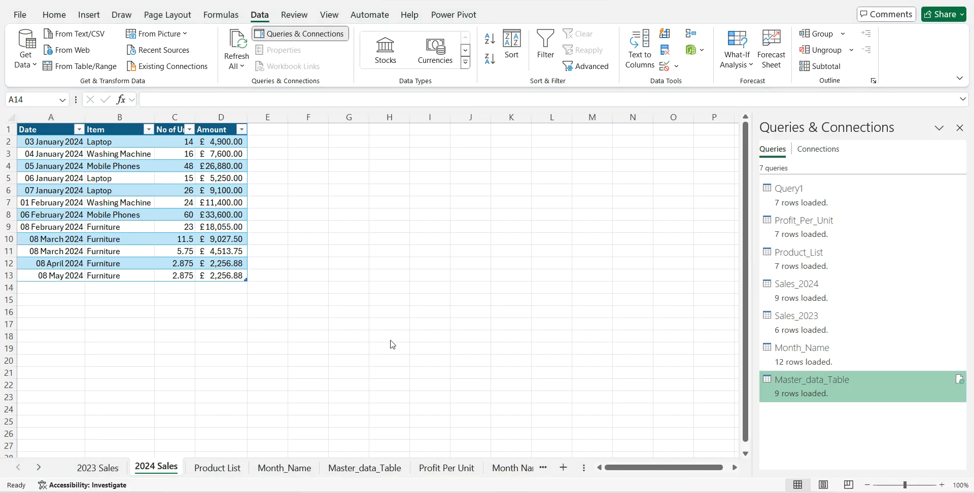
left_click(381, 463)
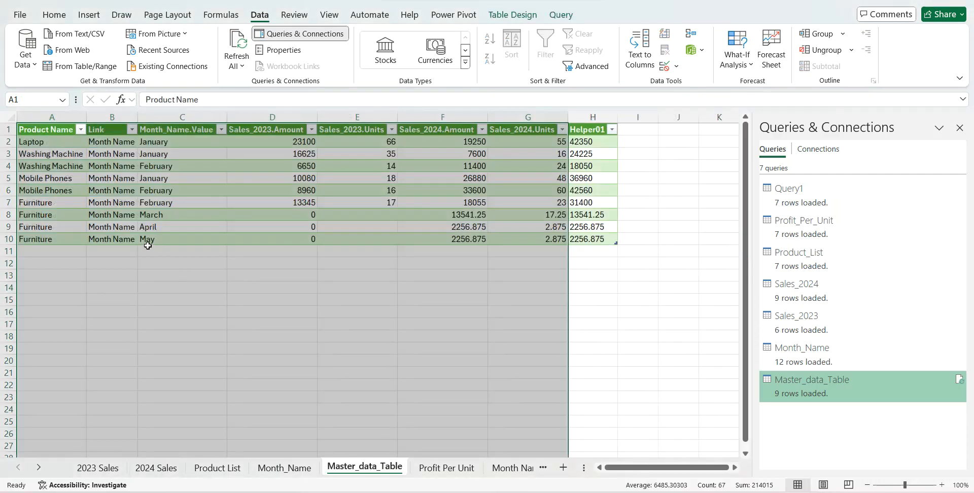
left_click(160, 259)
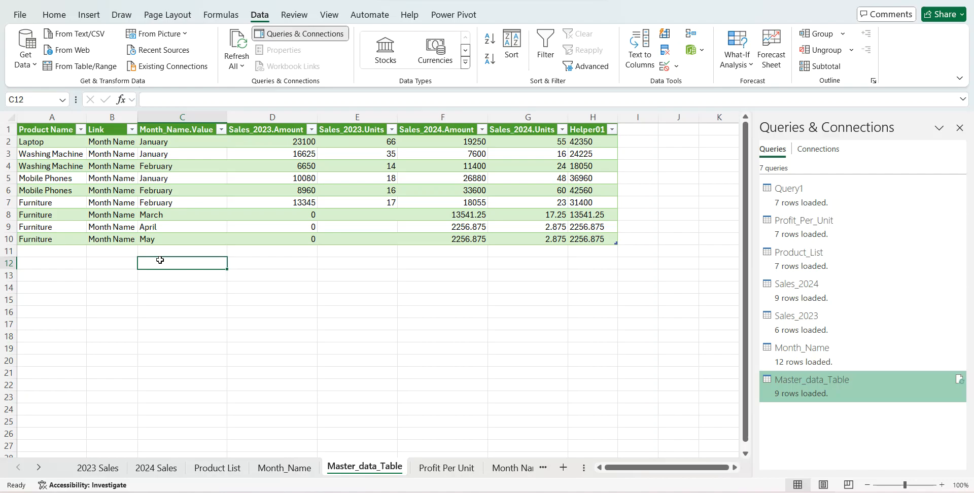
key("alt+Tab")
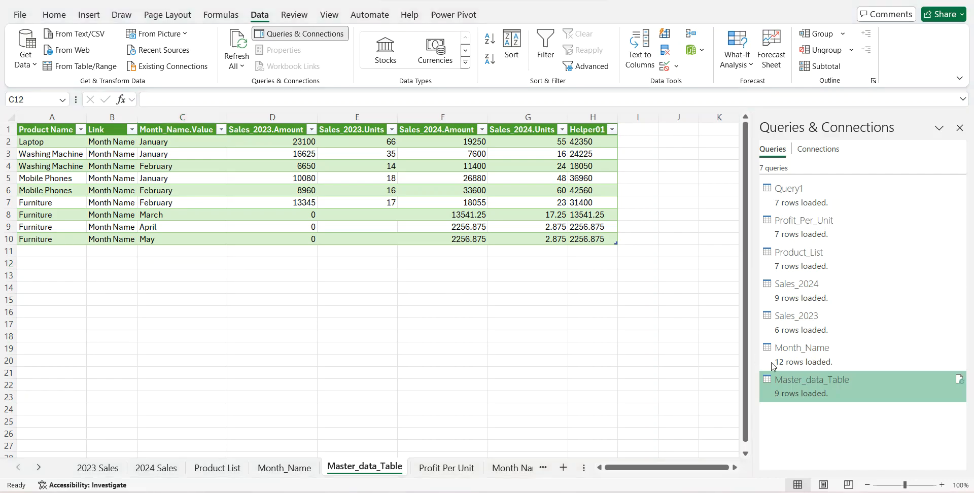
Reopen the Master_data_Table query and merge it with Profit_Per_Unit on Product Name using a Left Outer join
right_click(790, 386)
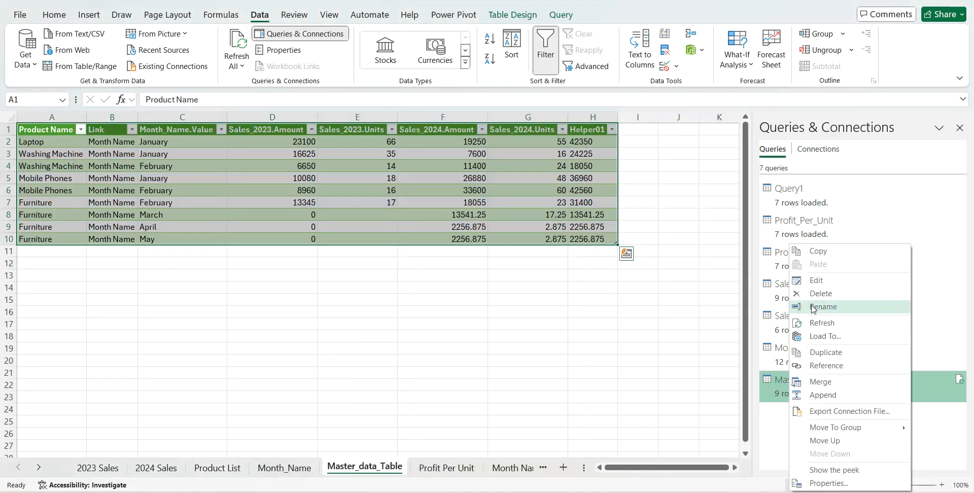
left_click(812, 284)
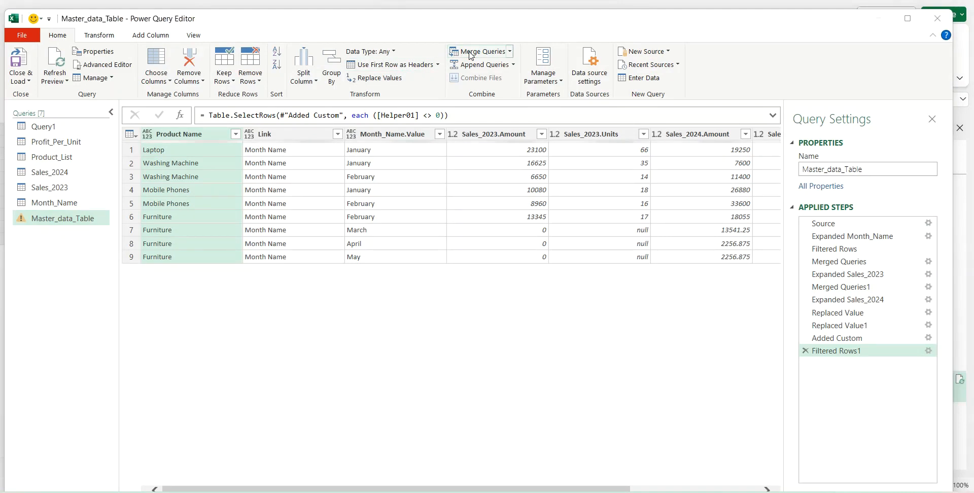
left_click(471, 55)
left_click(355, 219)
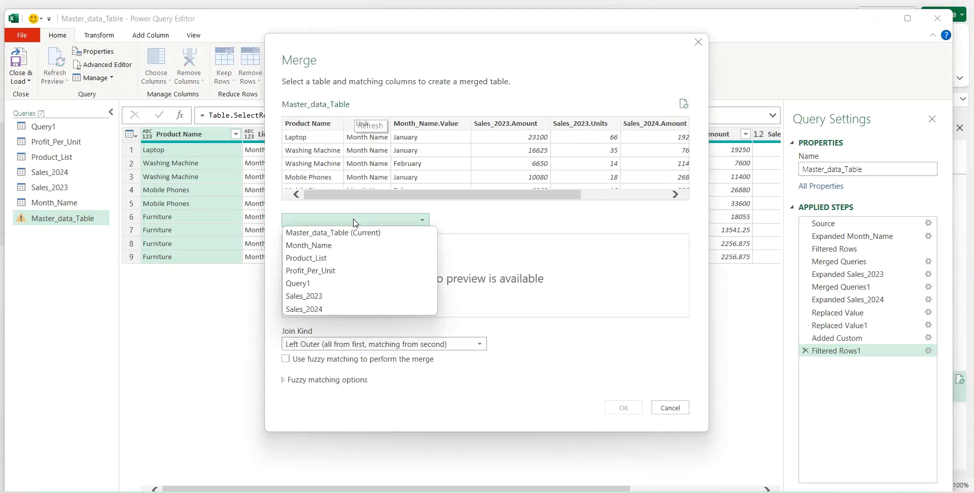
left_click(320, 269)
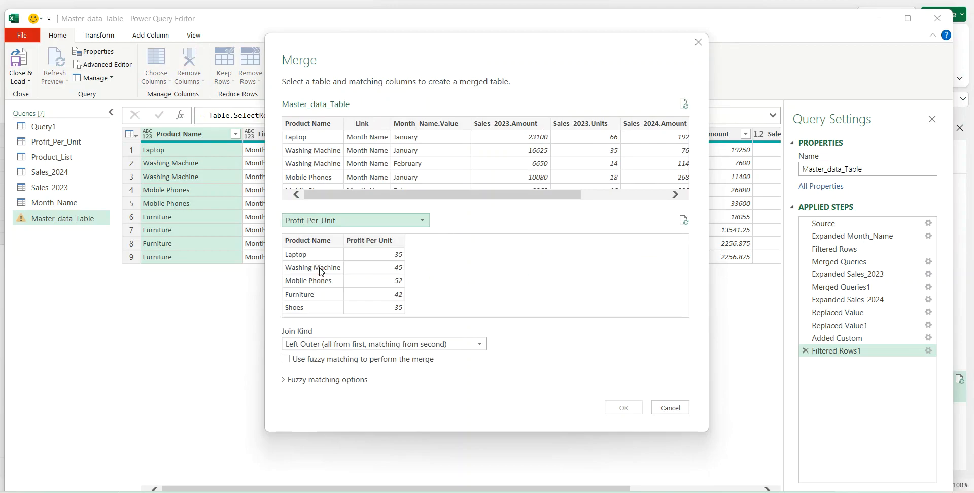
left_click(317, 240)
left_click(325, 131)
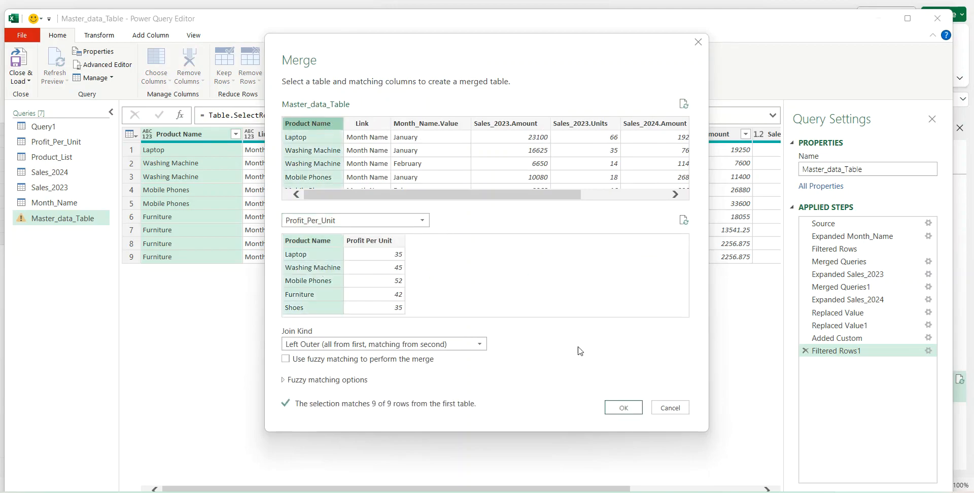
left_click(623, 409)
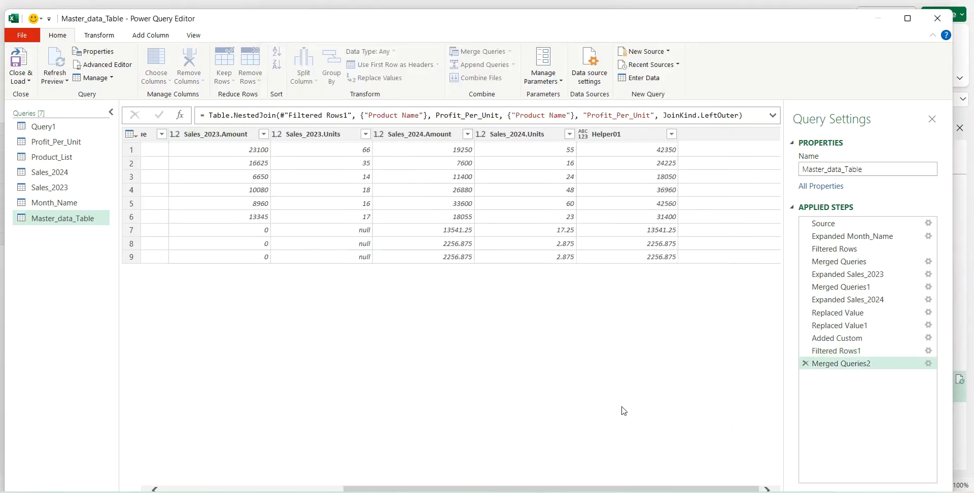
Expand the merged Profit_Per_Unit column to include only Profit Per Unit, leaving out Product Name
left_click(773, 133)
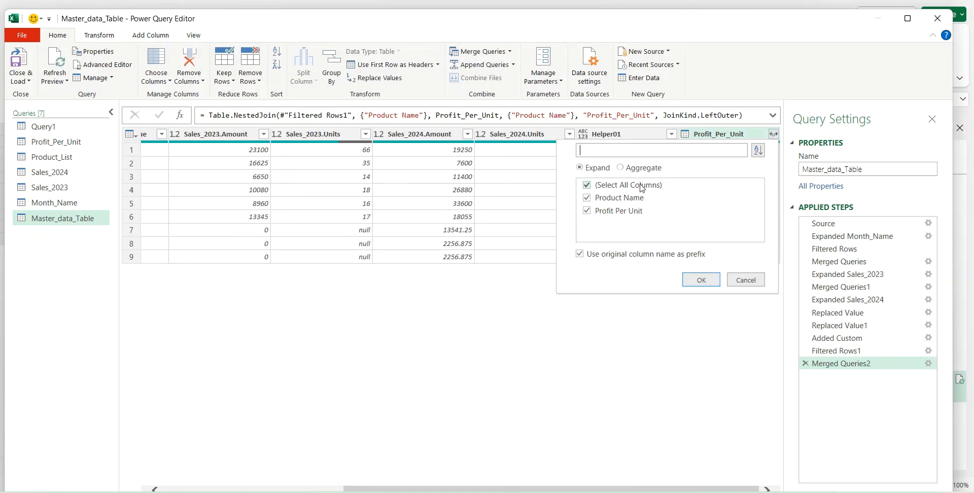
left_click(609, 198)
left_click(701, 279)
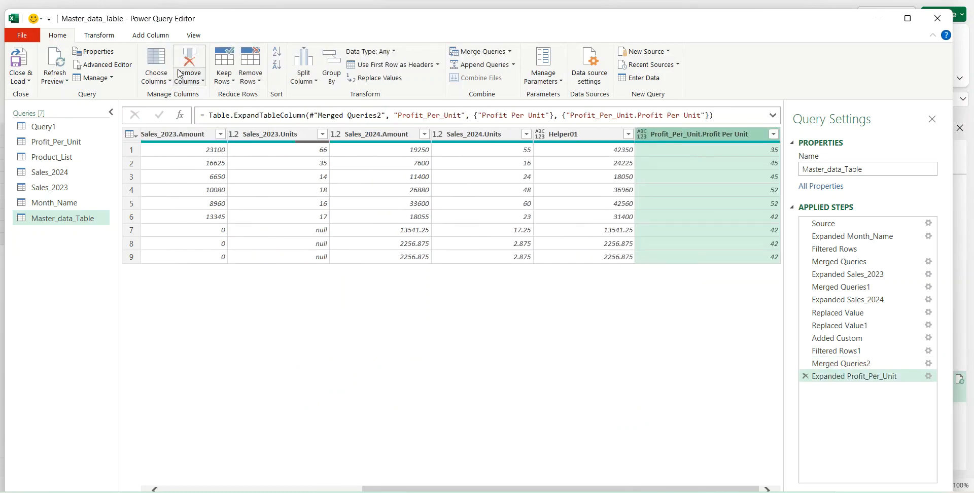
Add a custom column 2023_profit that multiplies Sales_2023.Units by Profit_Per_Unit.Profit Per Unit
left_click(150, 35)
left_click(66, 63)
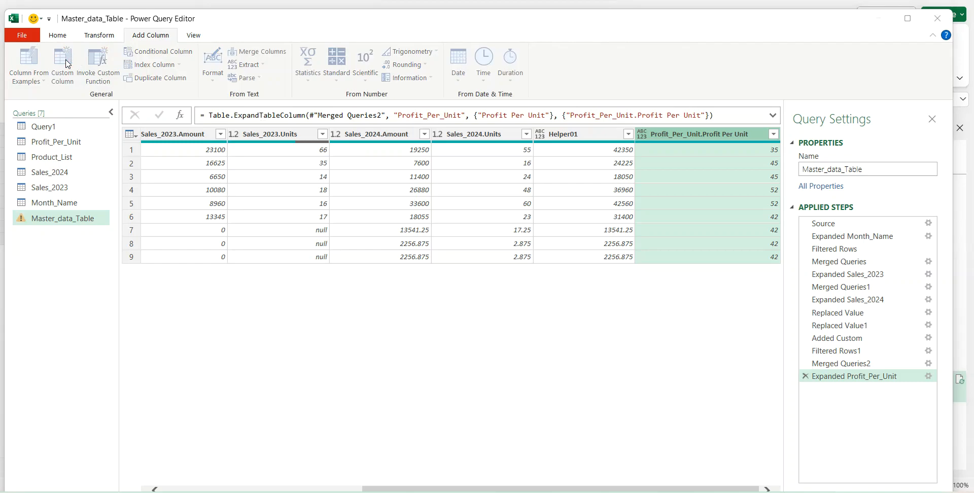
double_click(294, 171)
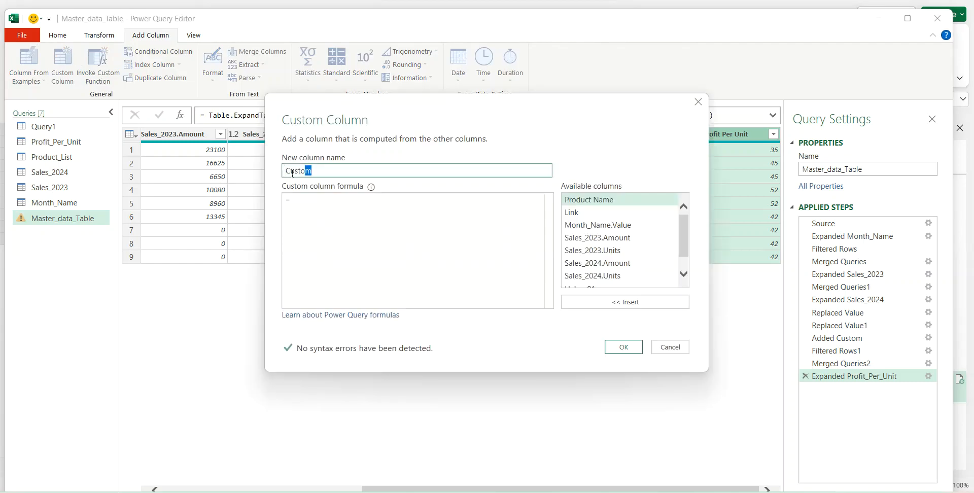
type("2023_profit")
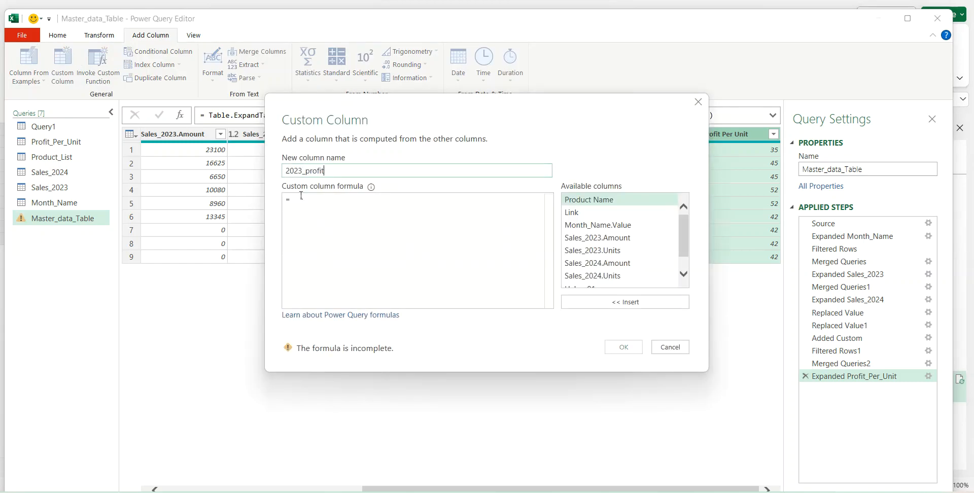
left_click(612, 251)
left_click(609, 301)
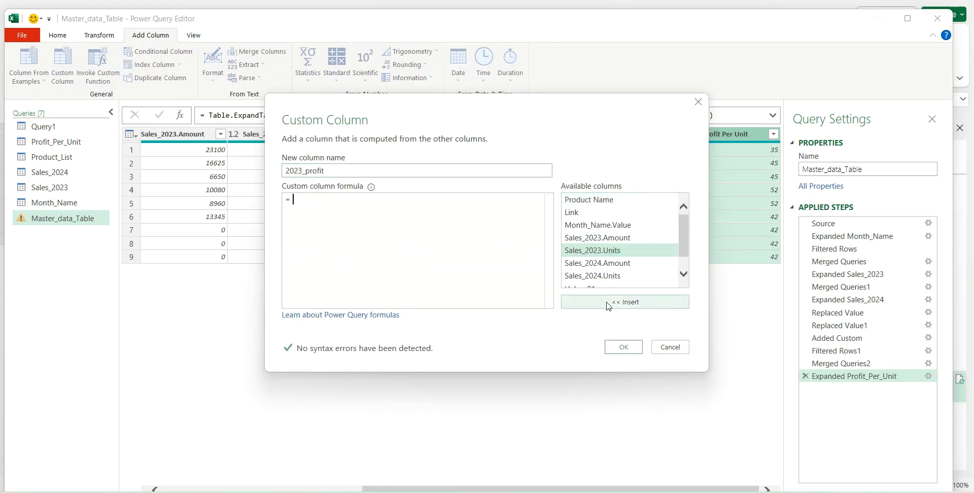
type("*")
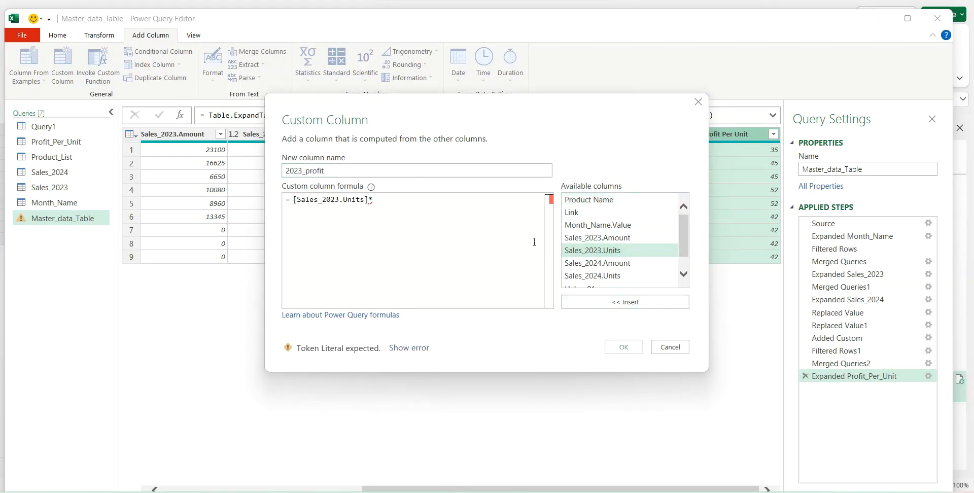
scroll(674, 250, "down", 2)
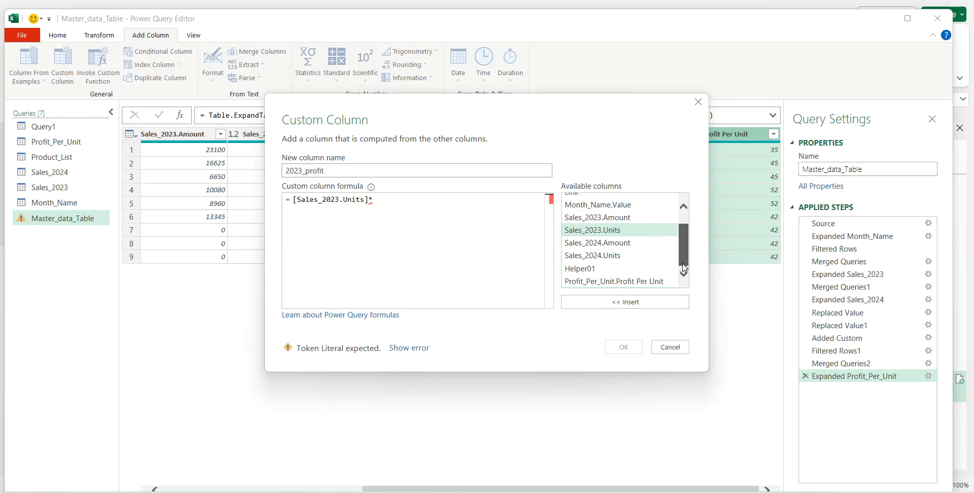
left_click(642, 281)
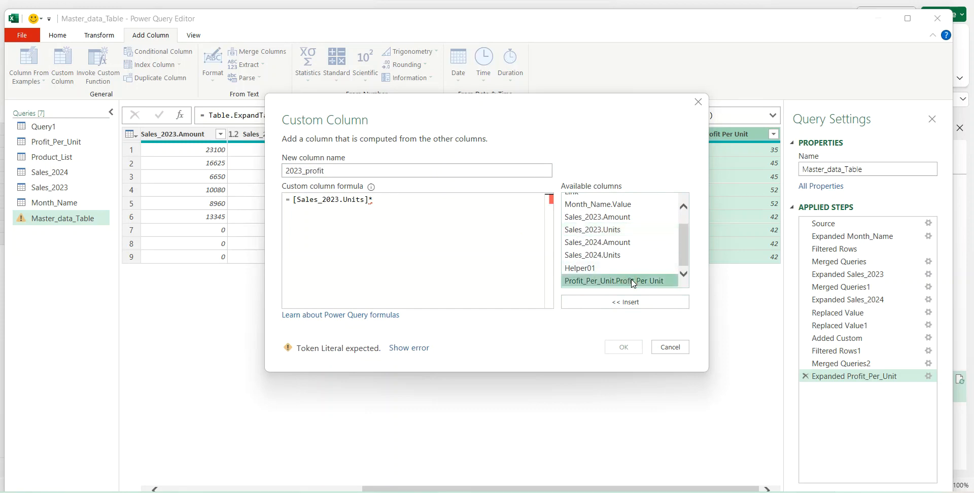
left_click(593, 303)
left_click(623, 346)
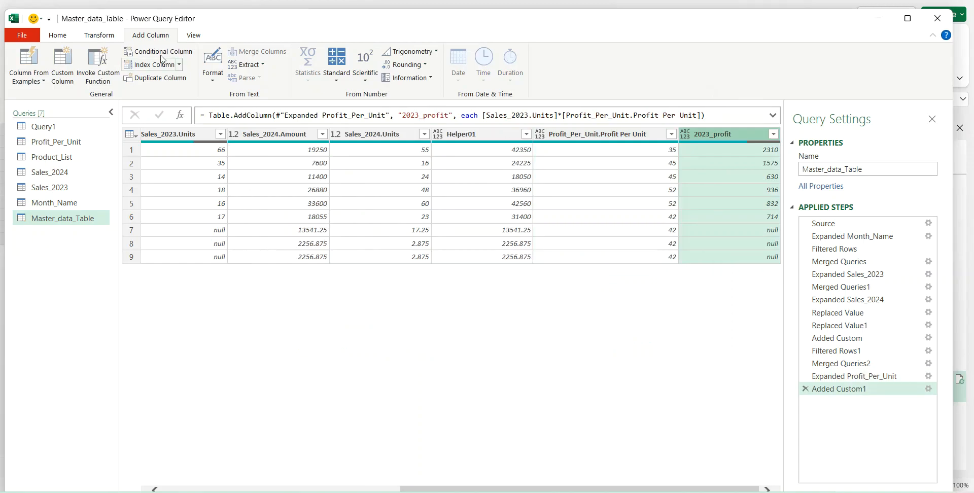
Add a custom column 2024_Profit that multiplies Sales_2024.Units by Profit_Per_Unit.Profit Per Unit
left_click(68, 61)
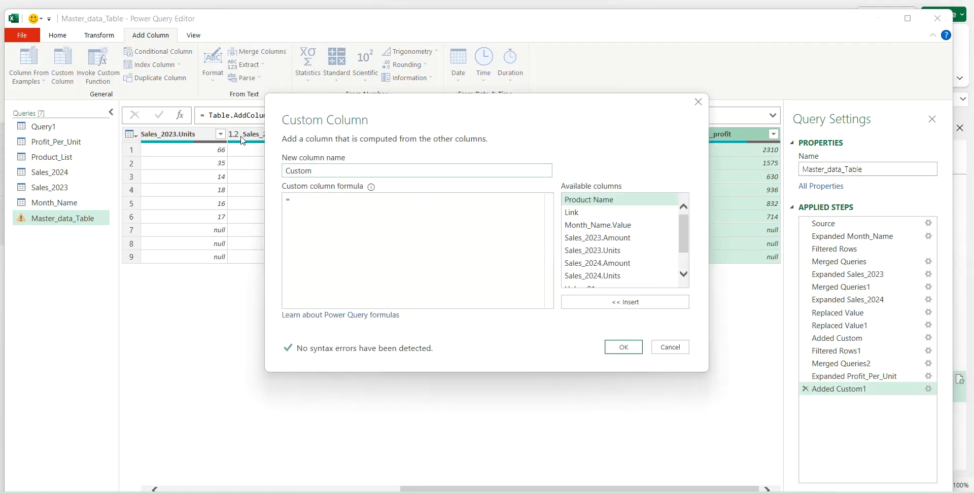
type("2024_Profit")
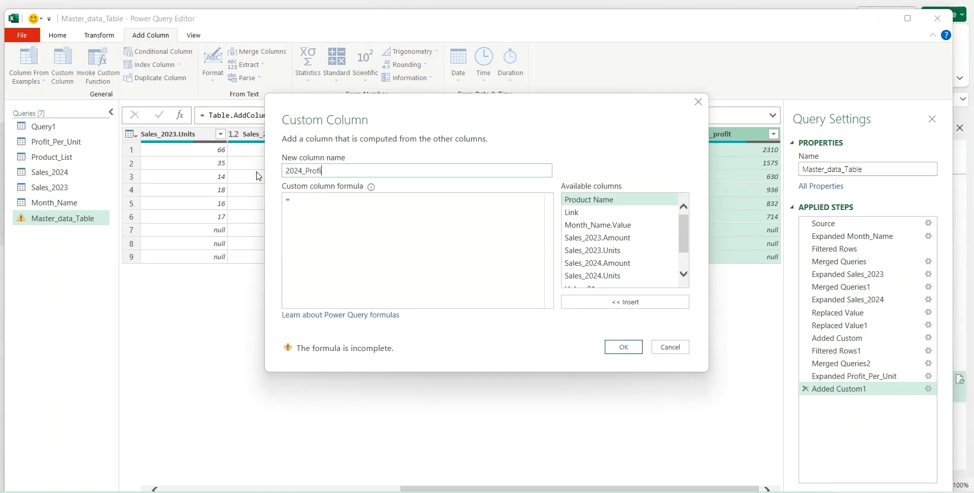
left_click(594, 276)
left_click(599, 304)
type("*")
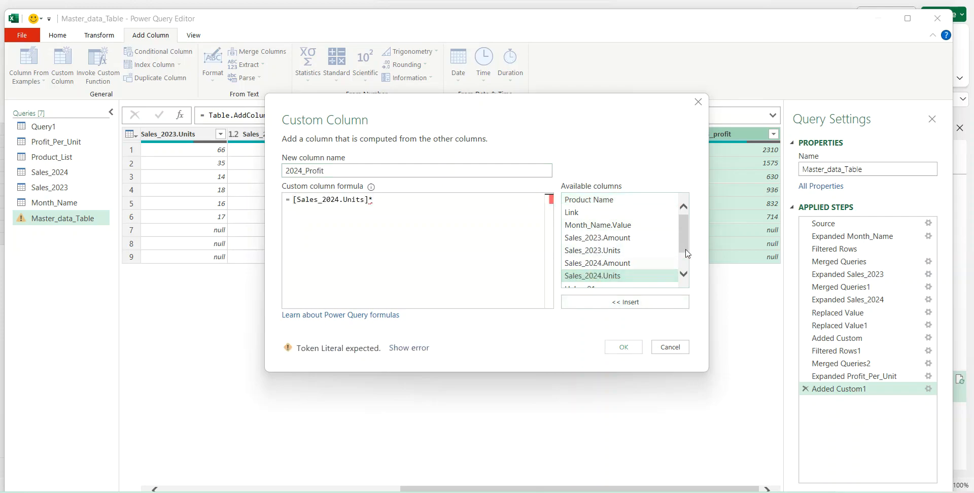
scroll(687, 251, "down", 1)
left_click(645, 269)
left_click(623, 301)
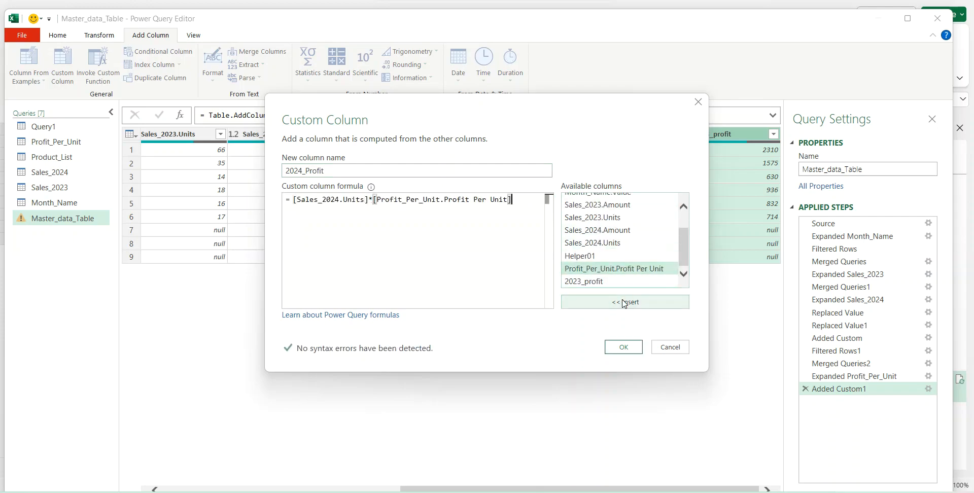
left_click(623, 347)
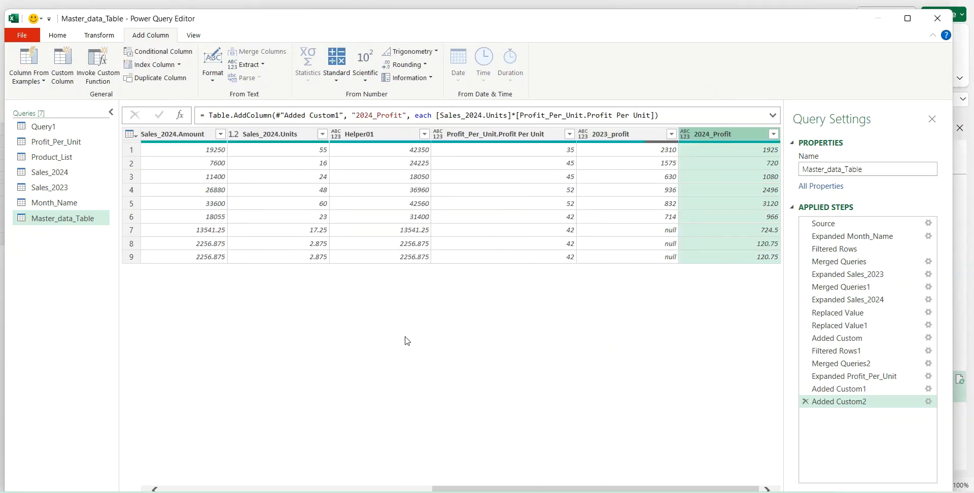
Set the data type of all columns from Sales_2023.Amount through 2024_Profit, including Helper01 and profit per unit, to Decimal Number
scroll(406, 340, "left", 10)
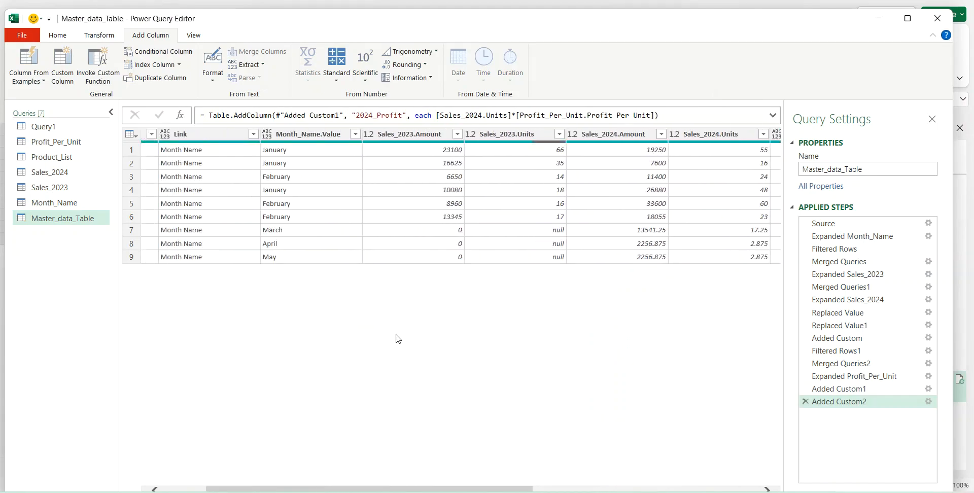
left_click(428, 143)
left_click(490, 135, "ctrl")
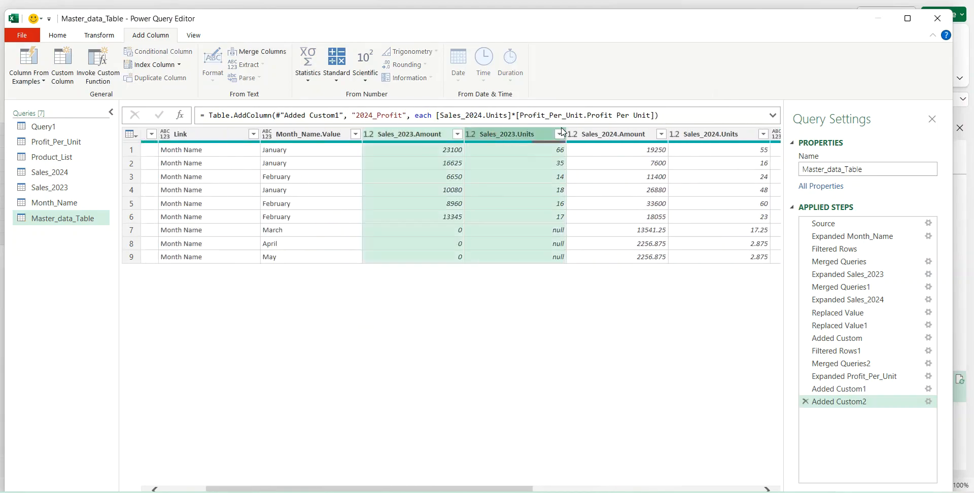
left_click(604, 137, "ctrl")
left_click(713, 136, "ctrl")
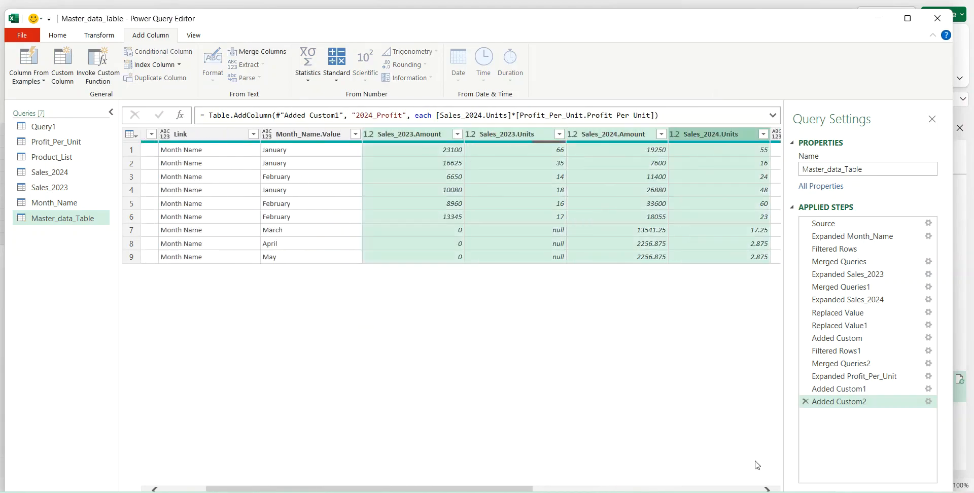
left_click(766, 489)
left_click(766, 489)
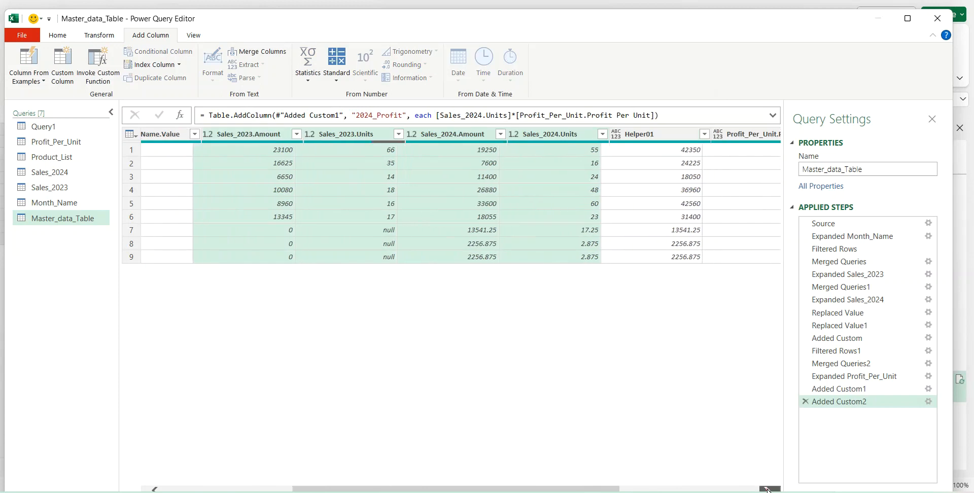
left_click(766, 490)
left_click(767, 490)
left_click(767, 489)
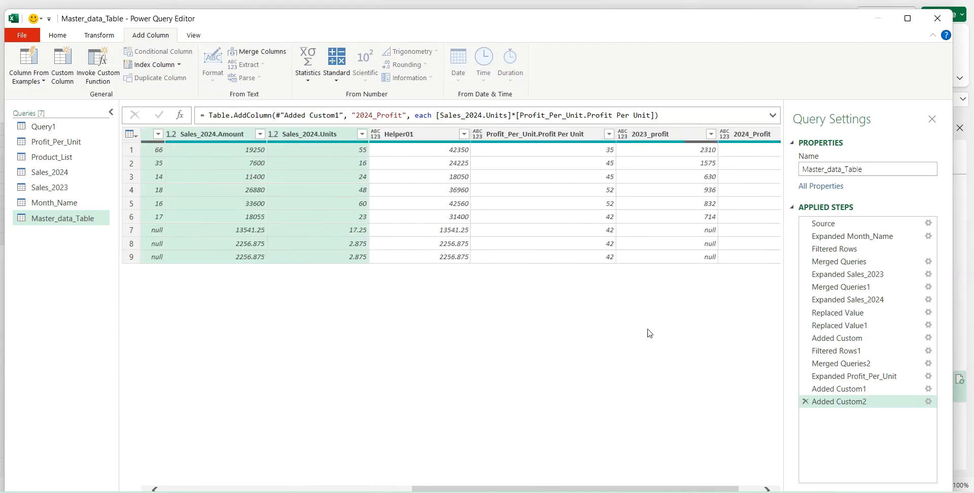
left_click(429, 136, "ctrl")
left_click(508, 136, "ctrl")
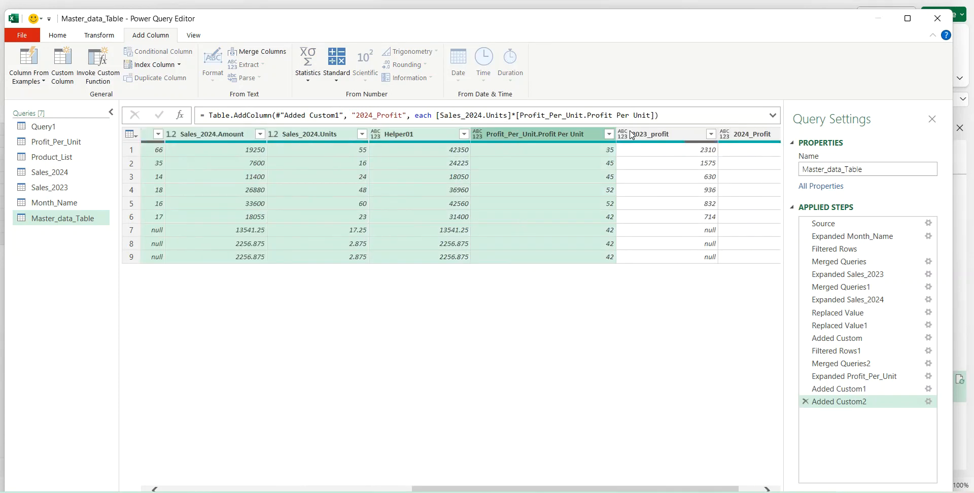
left_click(660, 136, "ctrl")
left_click(732, 136, "ctrl")
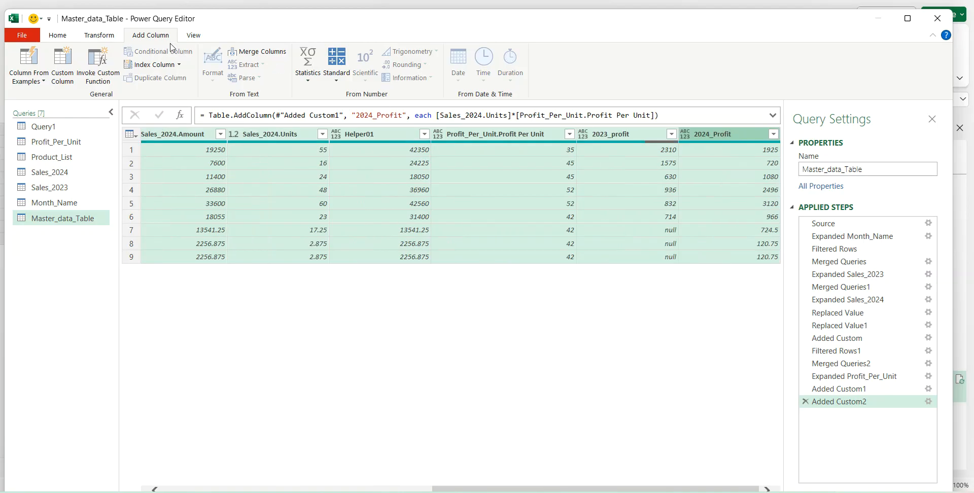
left_click(58, 37)
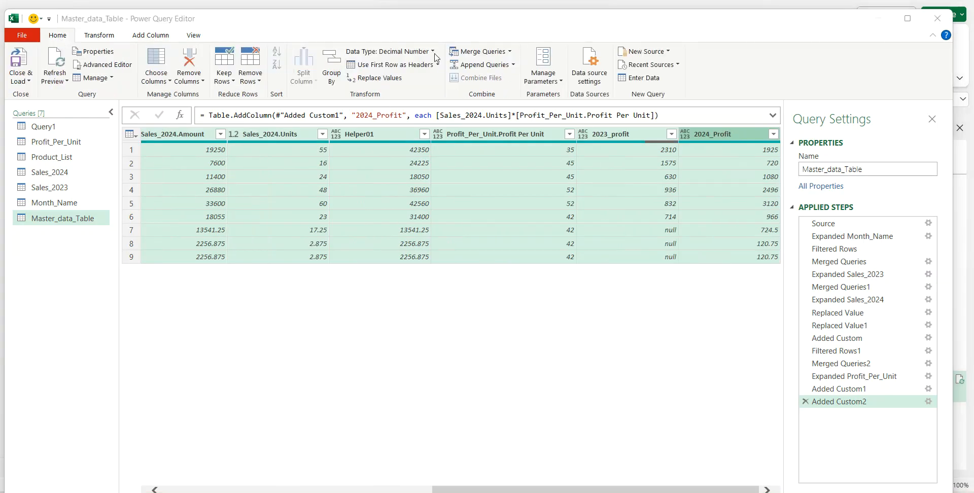
left_click(433, 52)
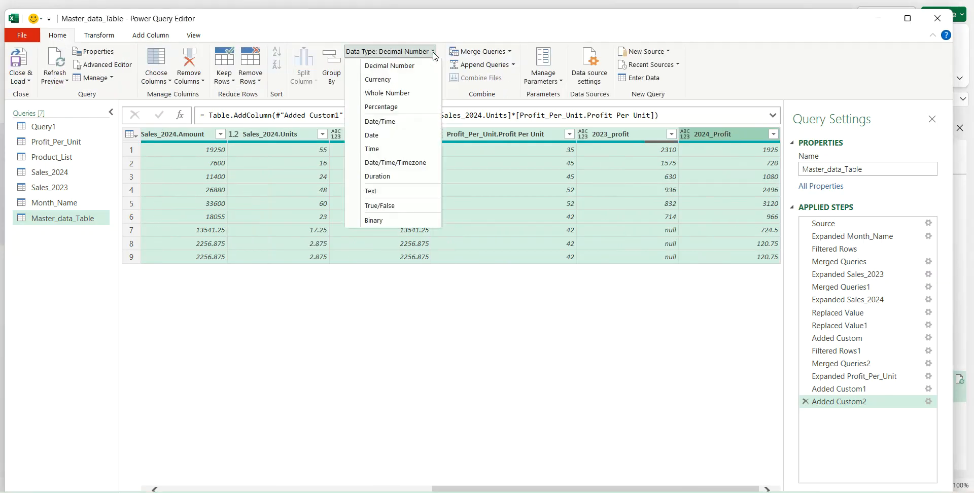
left_click(401, 66)
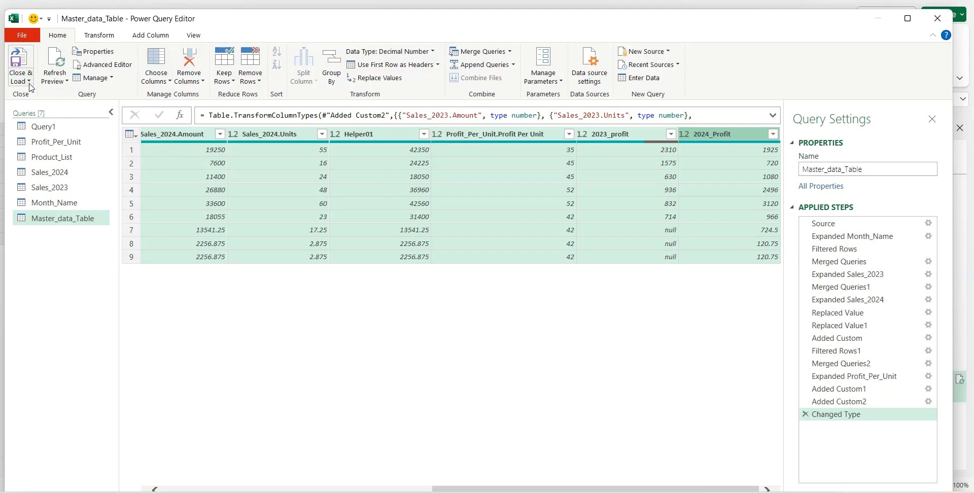
Load the updated Master_data_Table query back into the workbook and hide the list of queries and connections
left_click(25, 81)
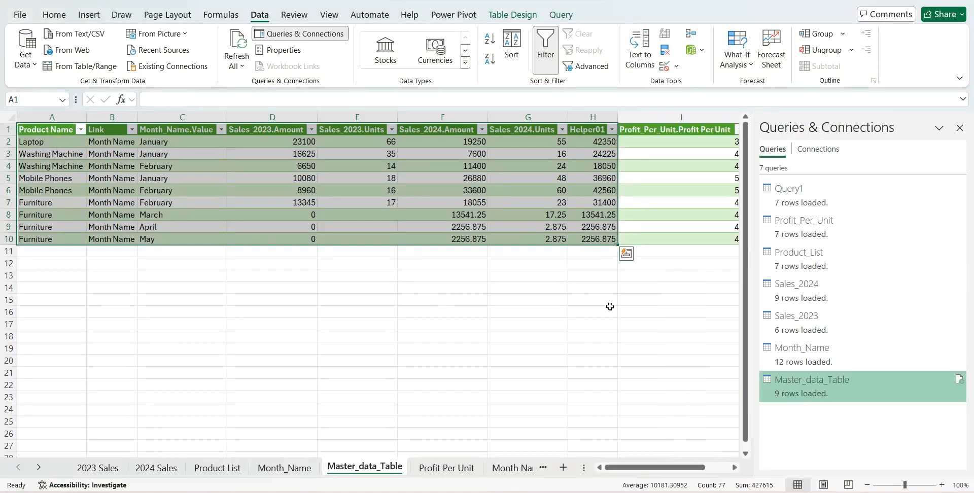
left_click(960, 130)
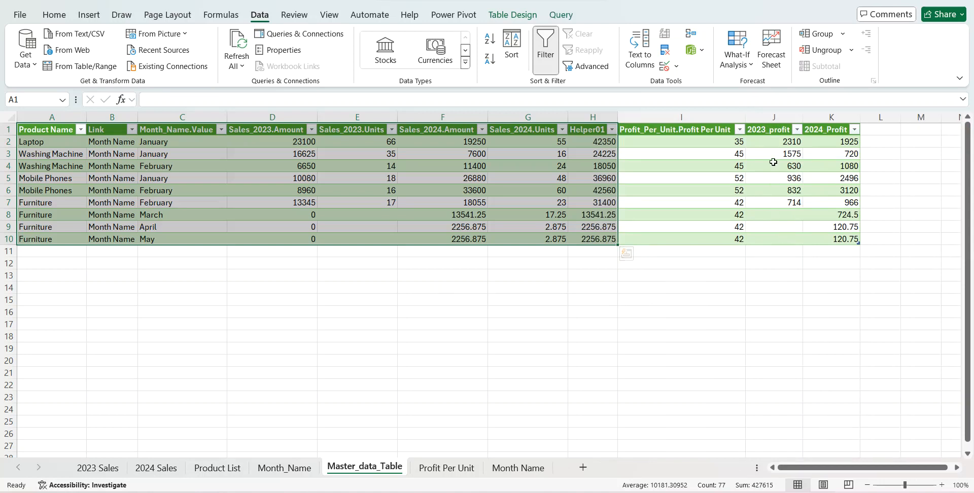
Review the Master_data_Table column headers from the two profit columns back to Month_Name.Value
left_click(780, 131)
left_click(830, 117)
left_click(821, 130)
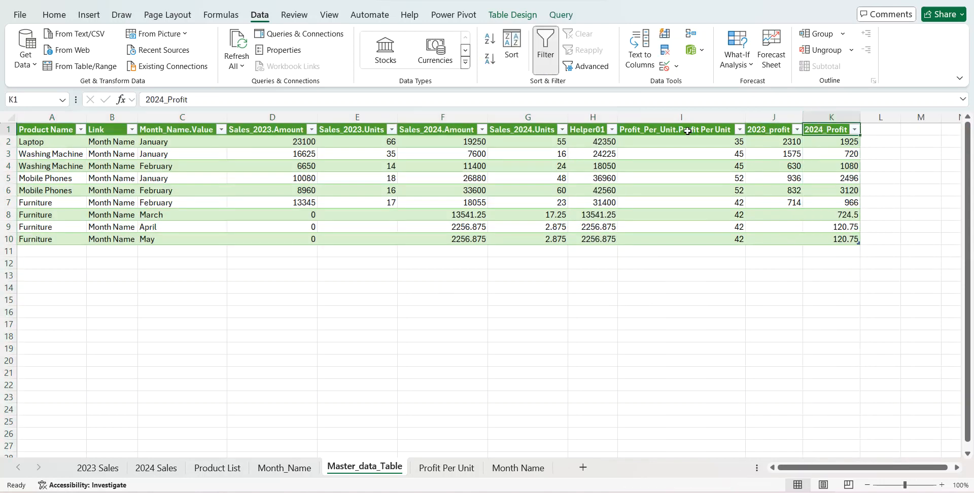
left_click(687, 131)
left_click(583, 131)
left_click(533, 130)
left_click(470, 130)
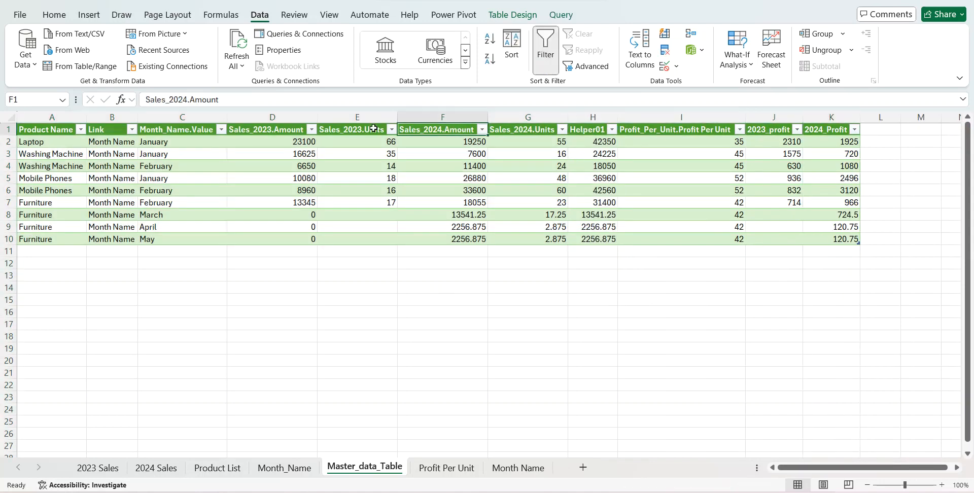
left_click(374, 129)
left_click(299, 131)
left_click(211, 129)
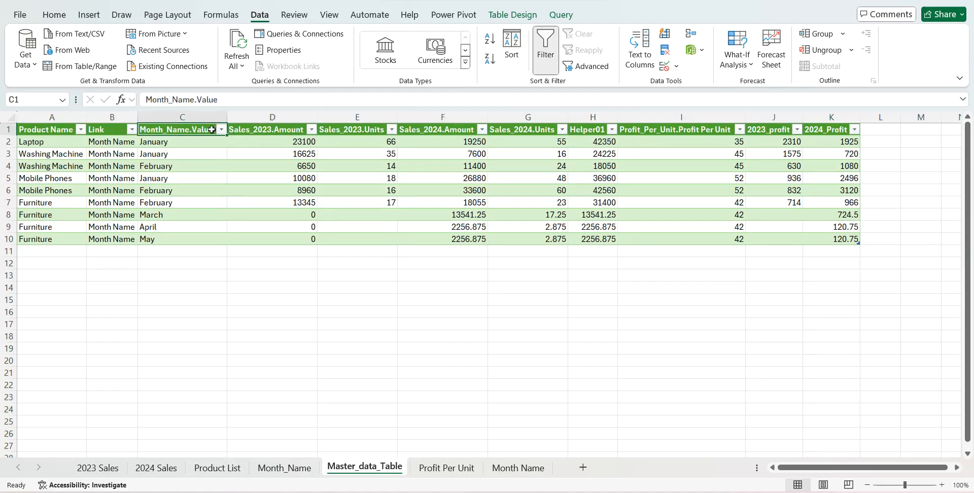